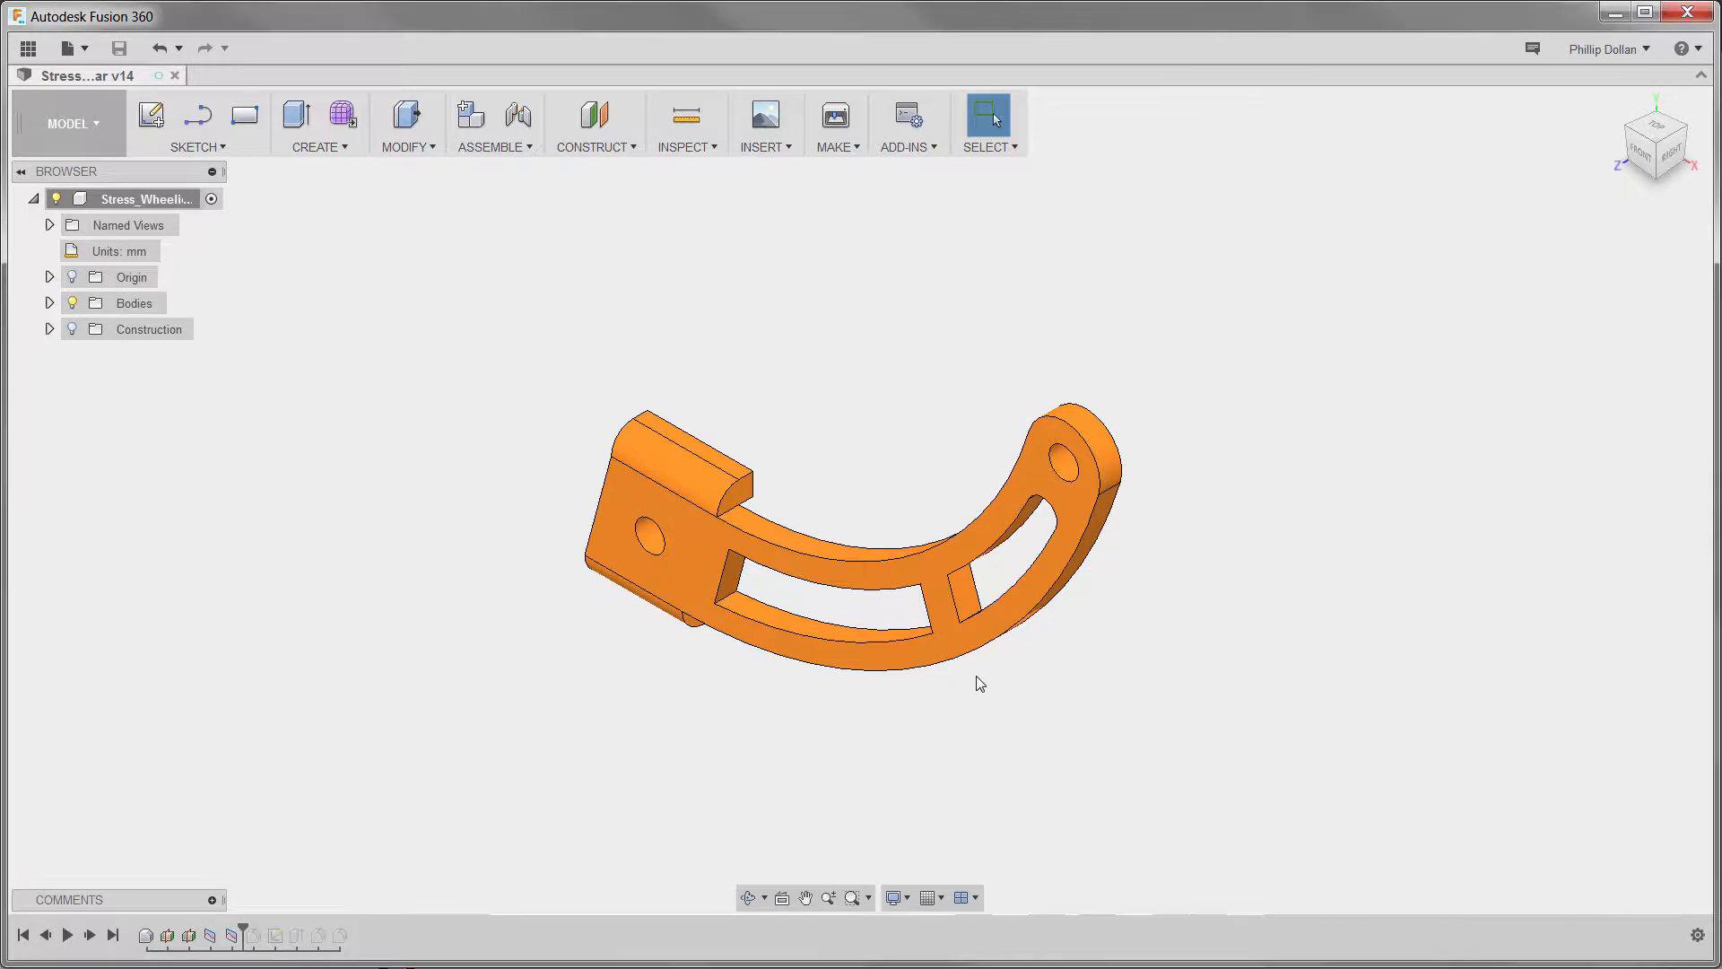
# Switch to the Simulation workspace and create a new Static Stress study for the wheelie bar.
pyautogui.keyDown('shift'); pyautogui.moveTo(976, 680); pyautogui.dragTo(995, 647, button='middle'); pyautogui.keyUp('shift')
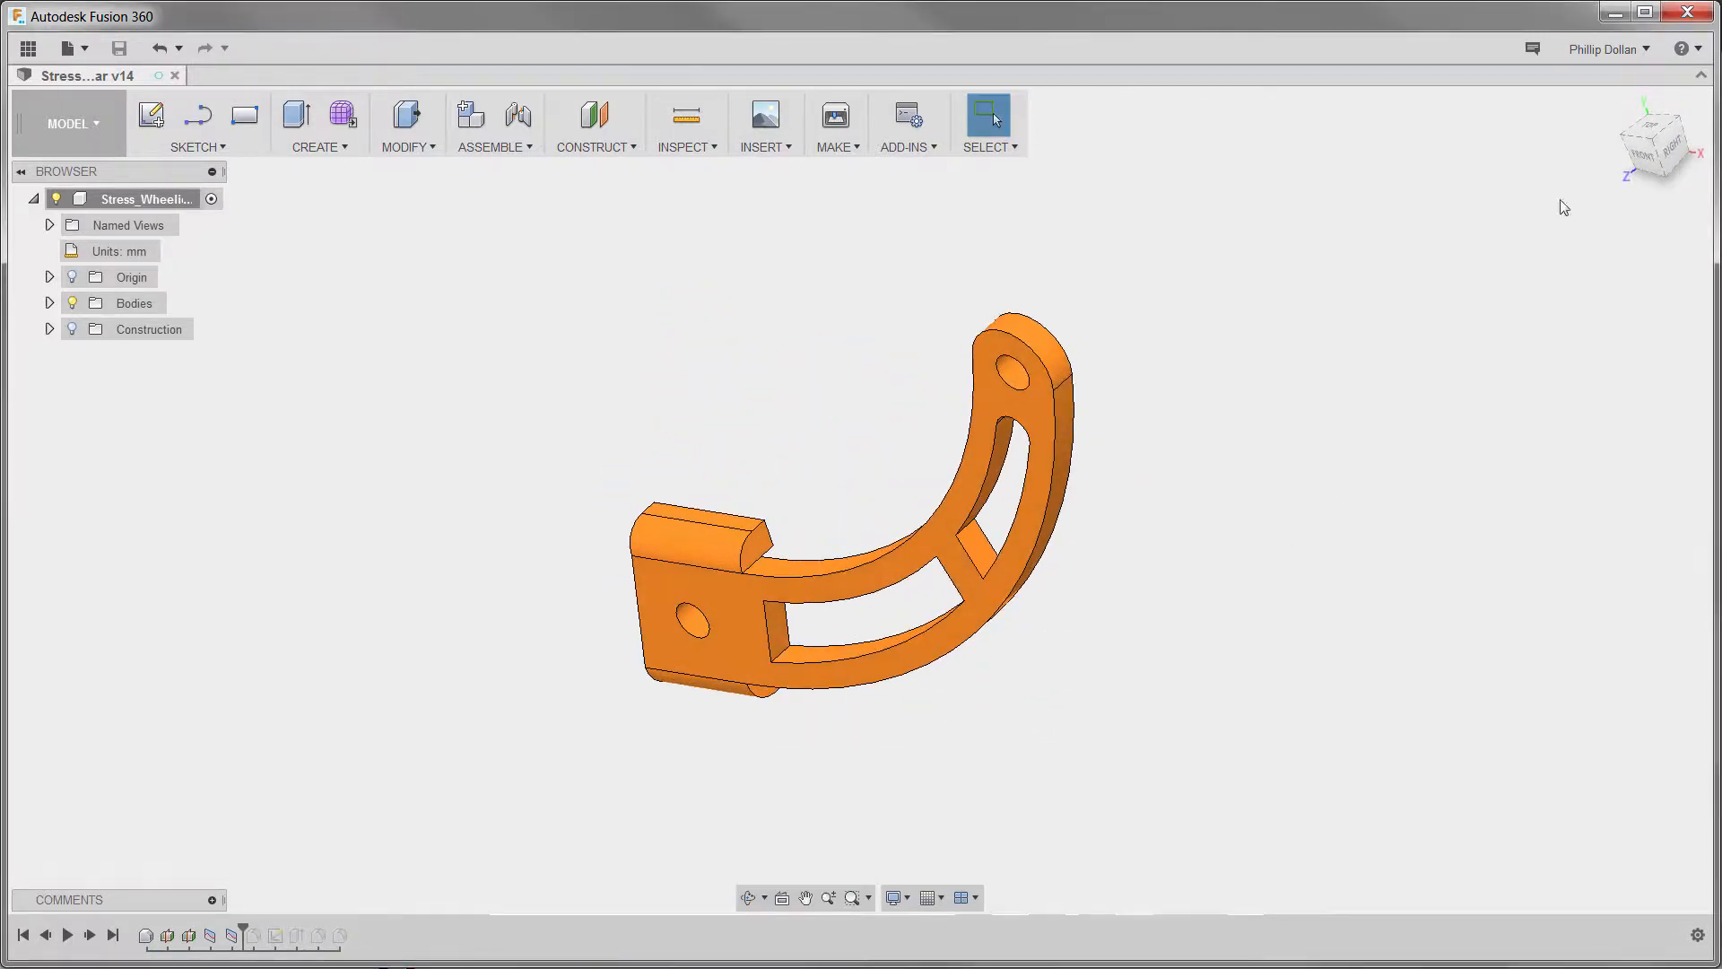
pyautogui.click(1617, 107)
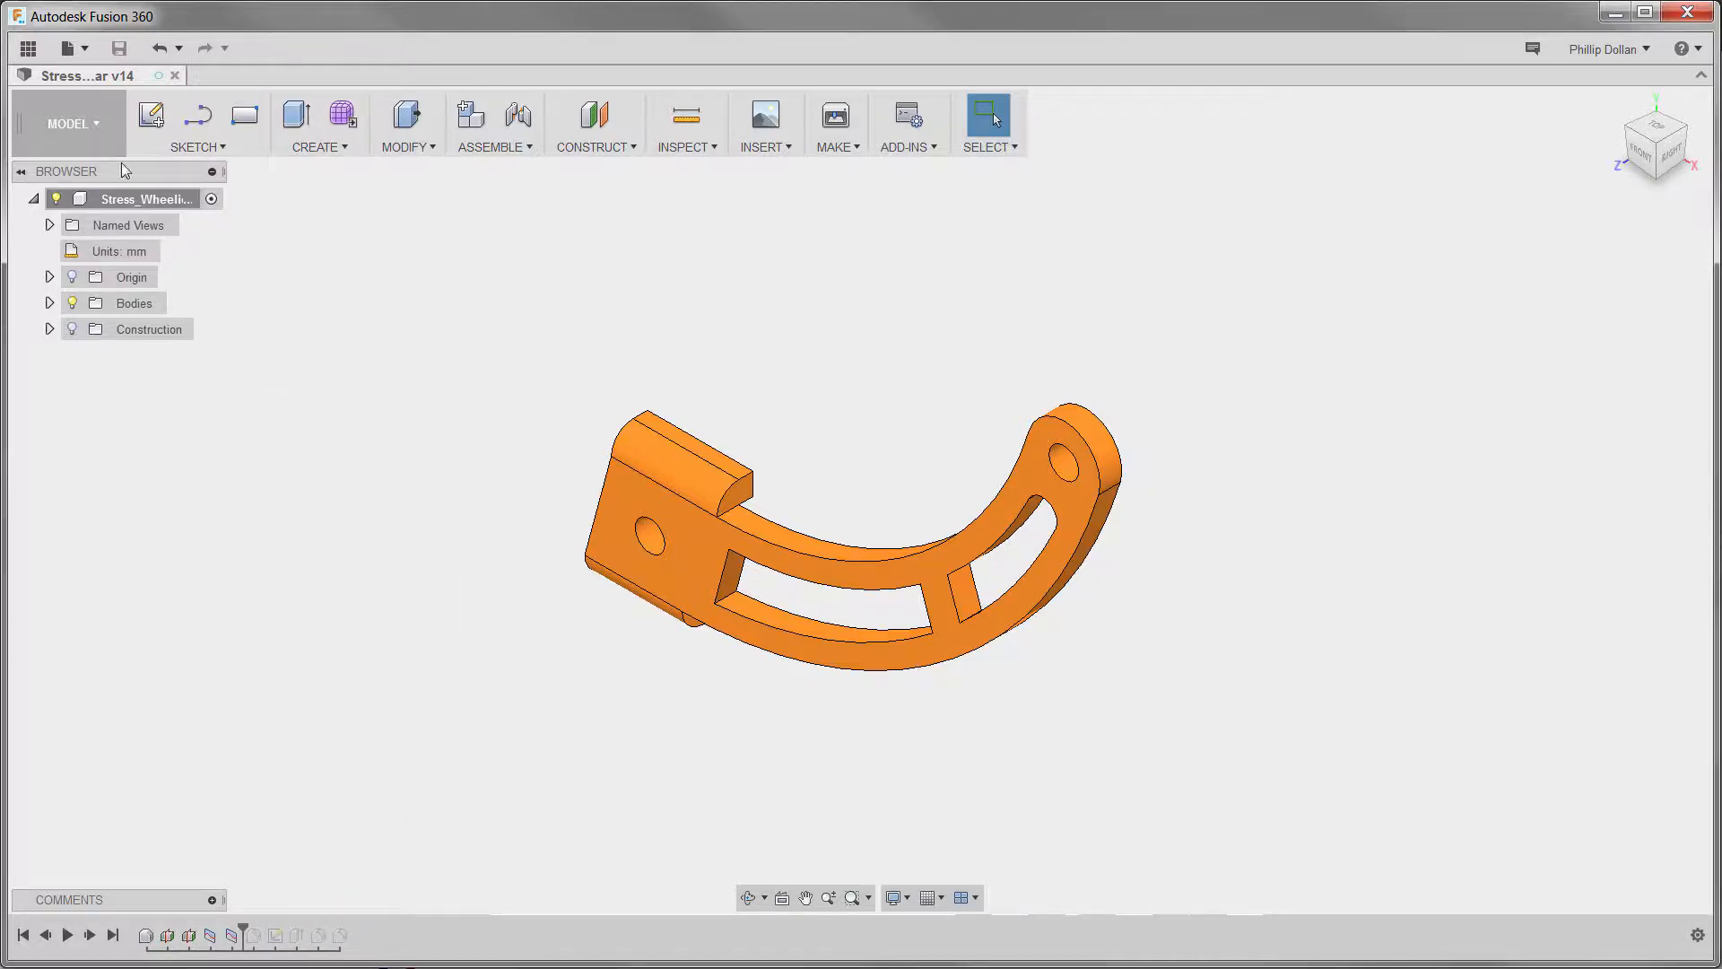
pyautogui.click(93, 122)
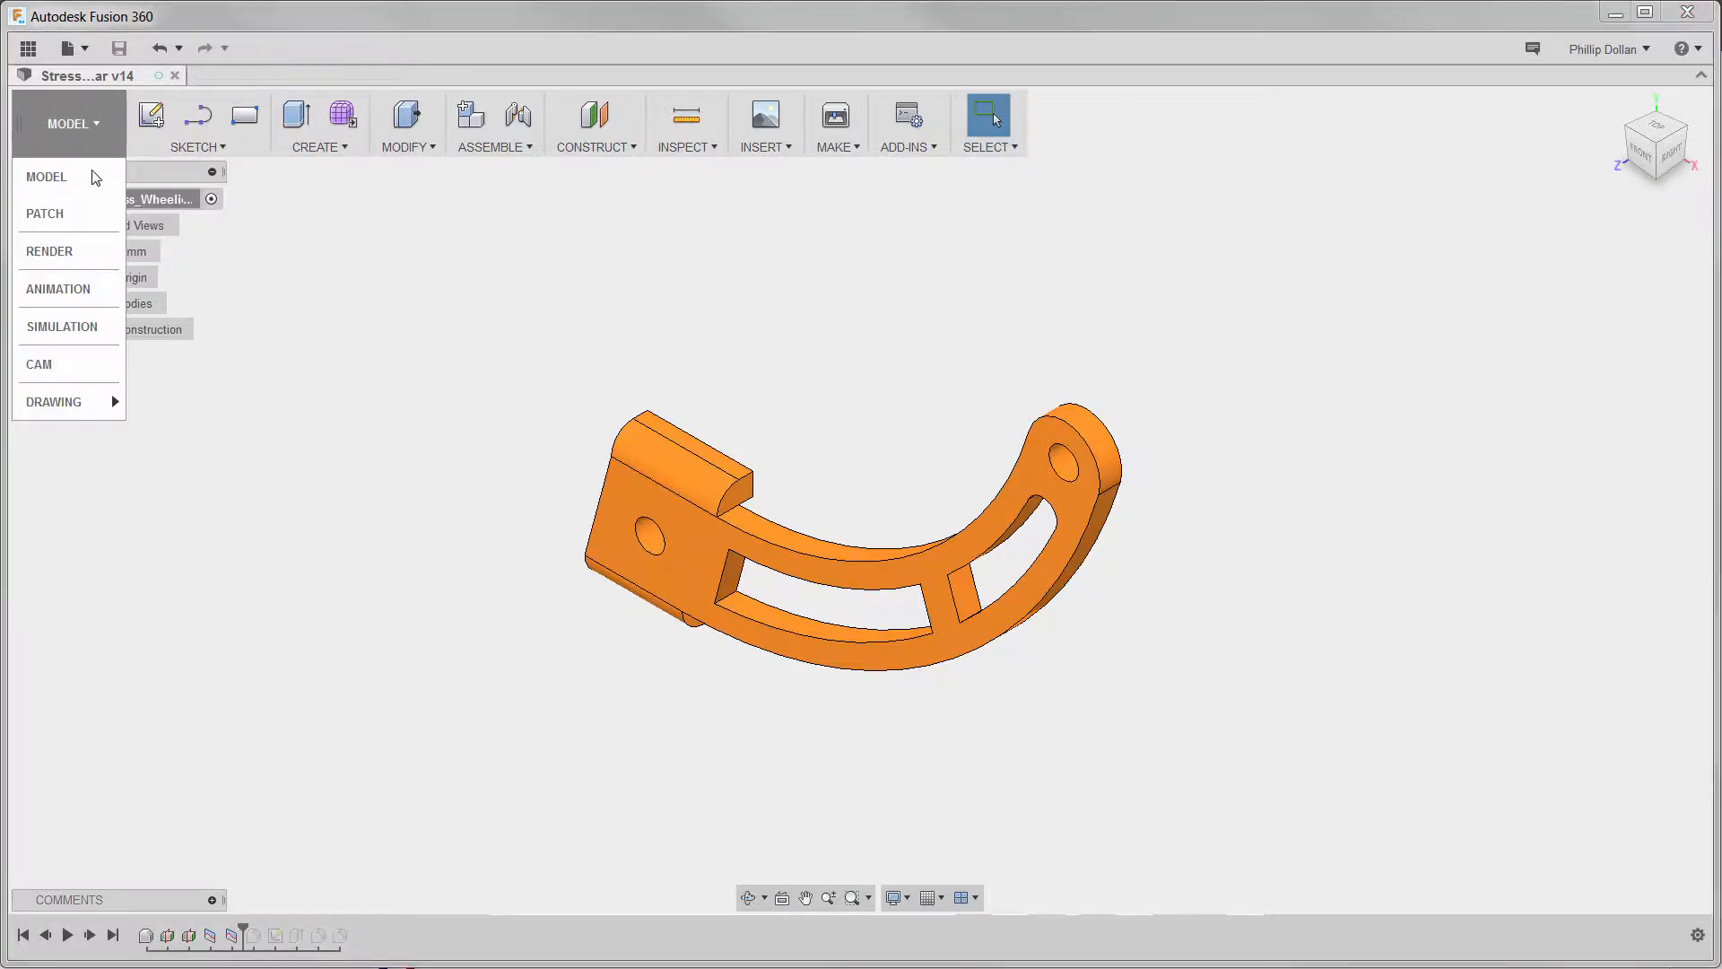
pyautogui.click(92, 327)
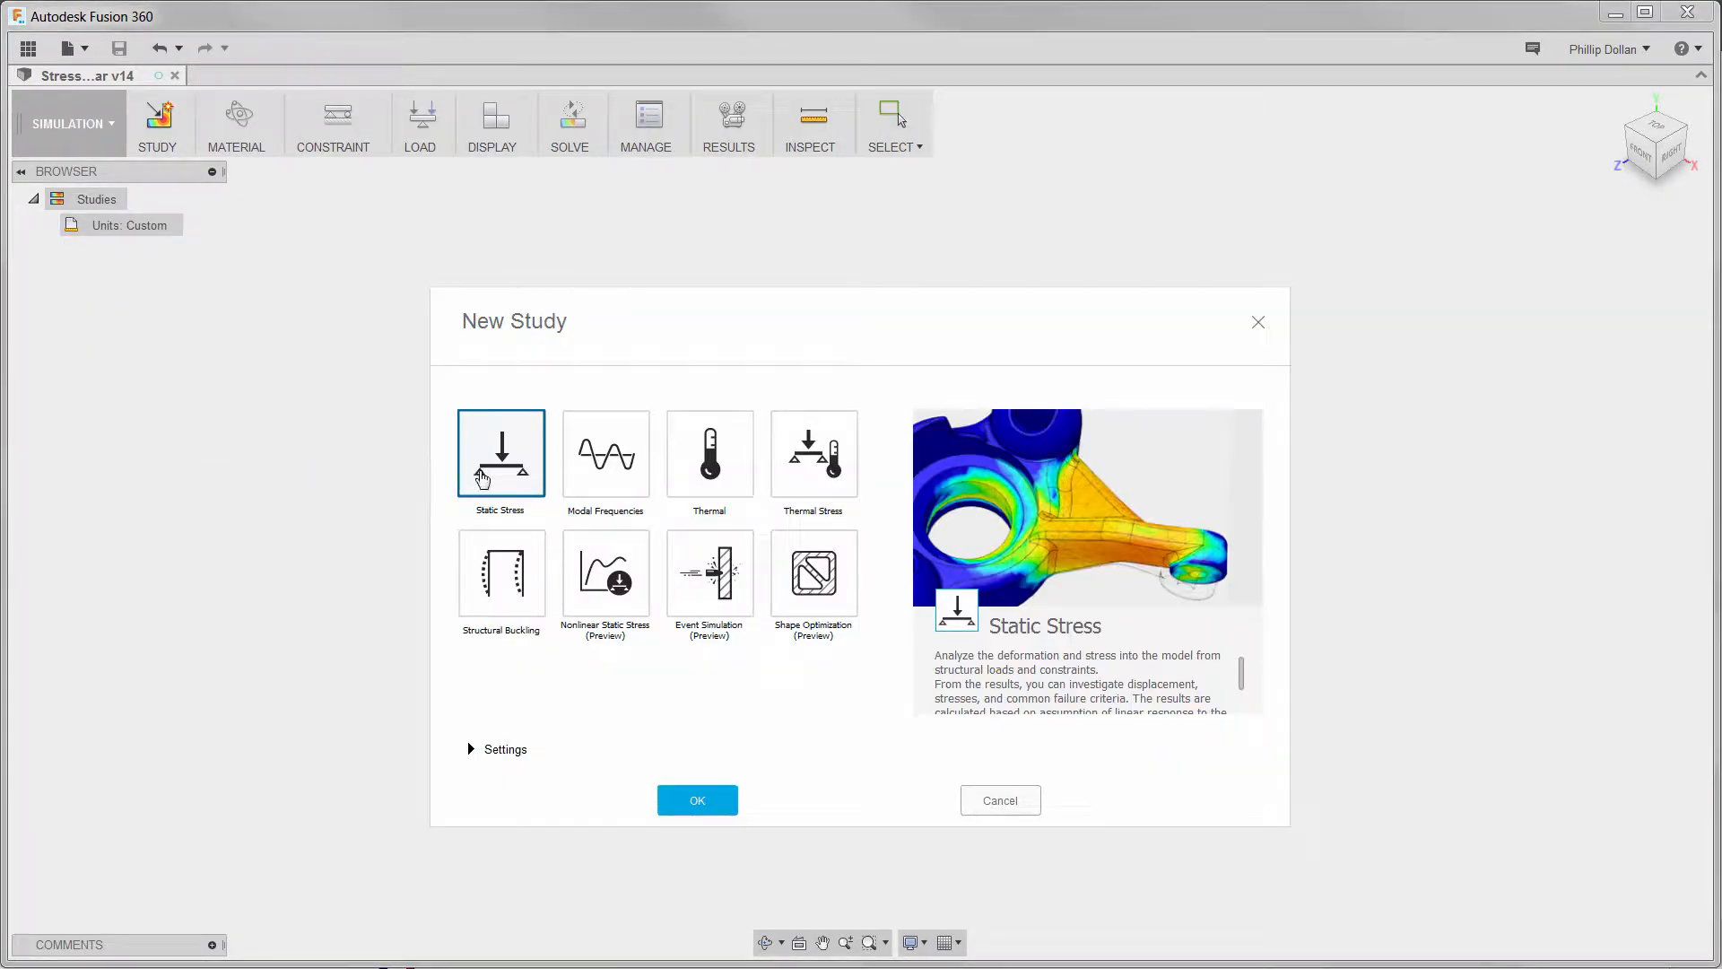
pyautogui.click(695, 806)
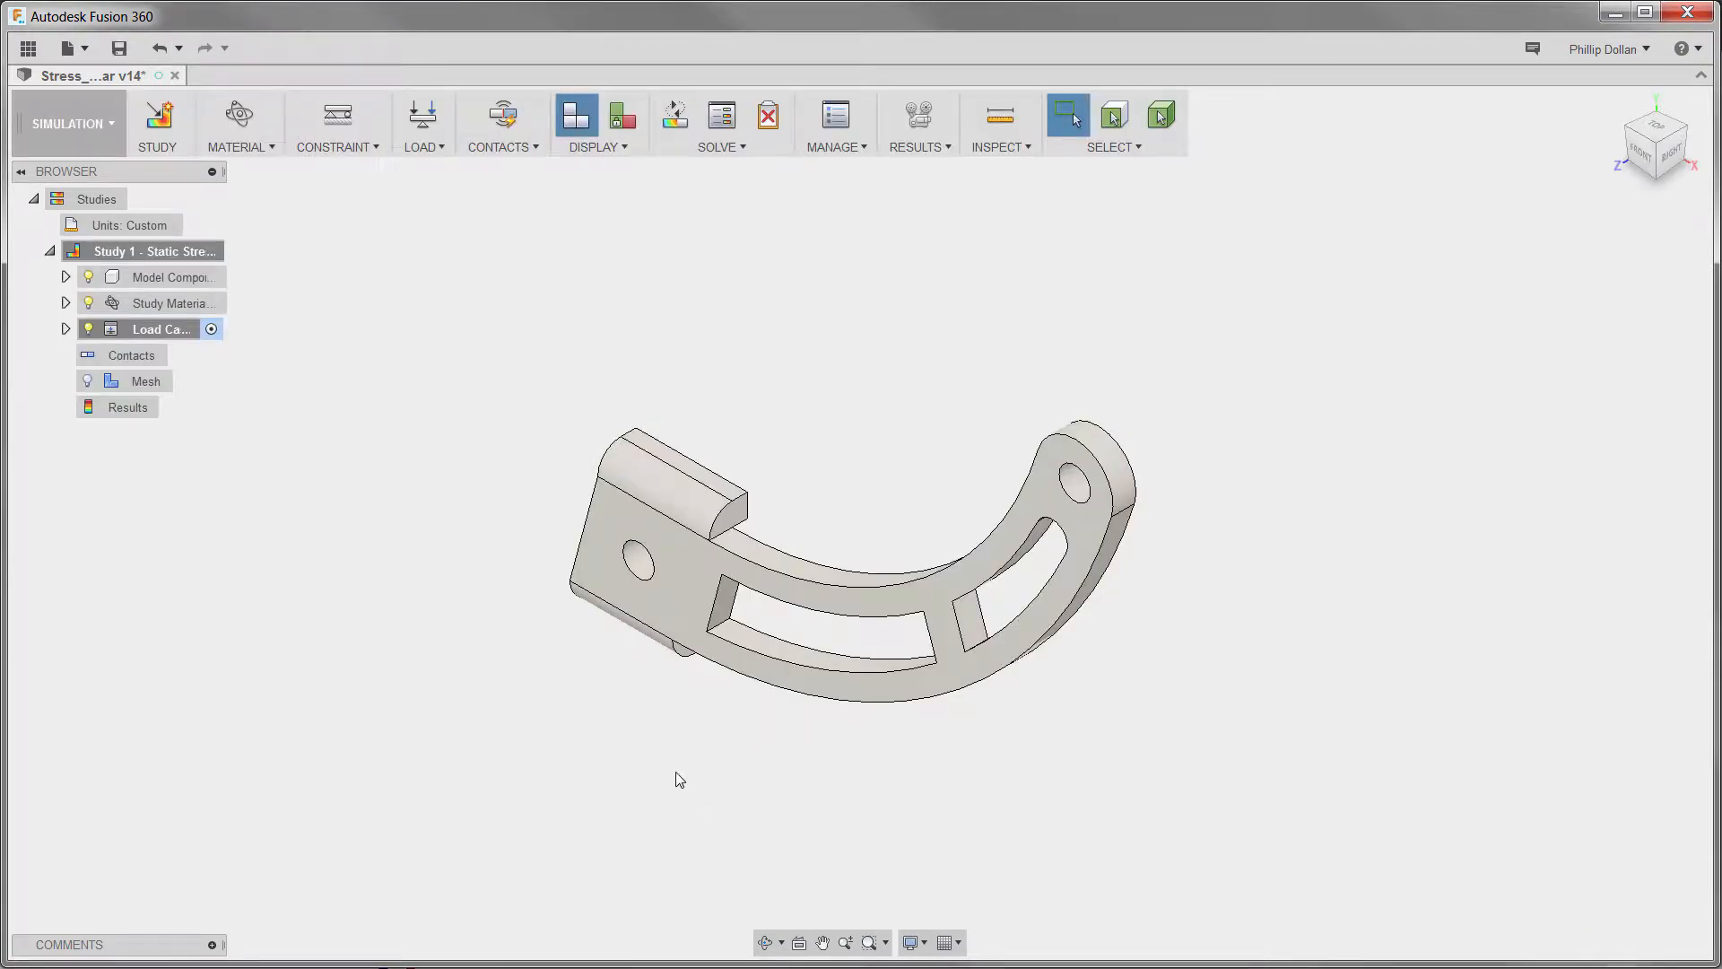
# Accept the study material as Same as Model with Yield Strength as the safety factor basis.
pyautogui.click(271, 147)
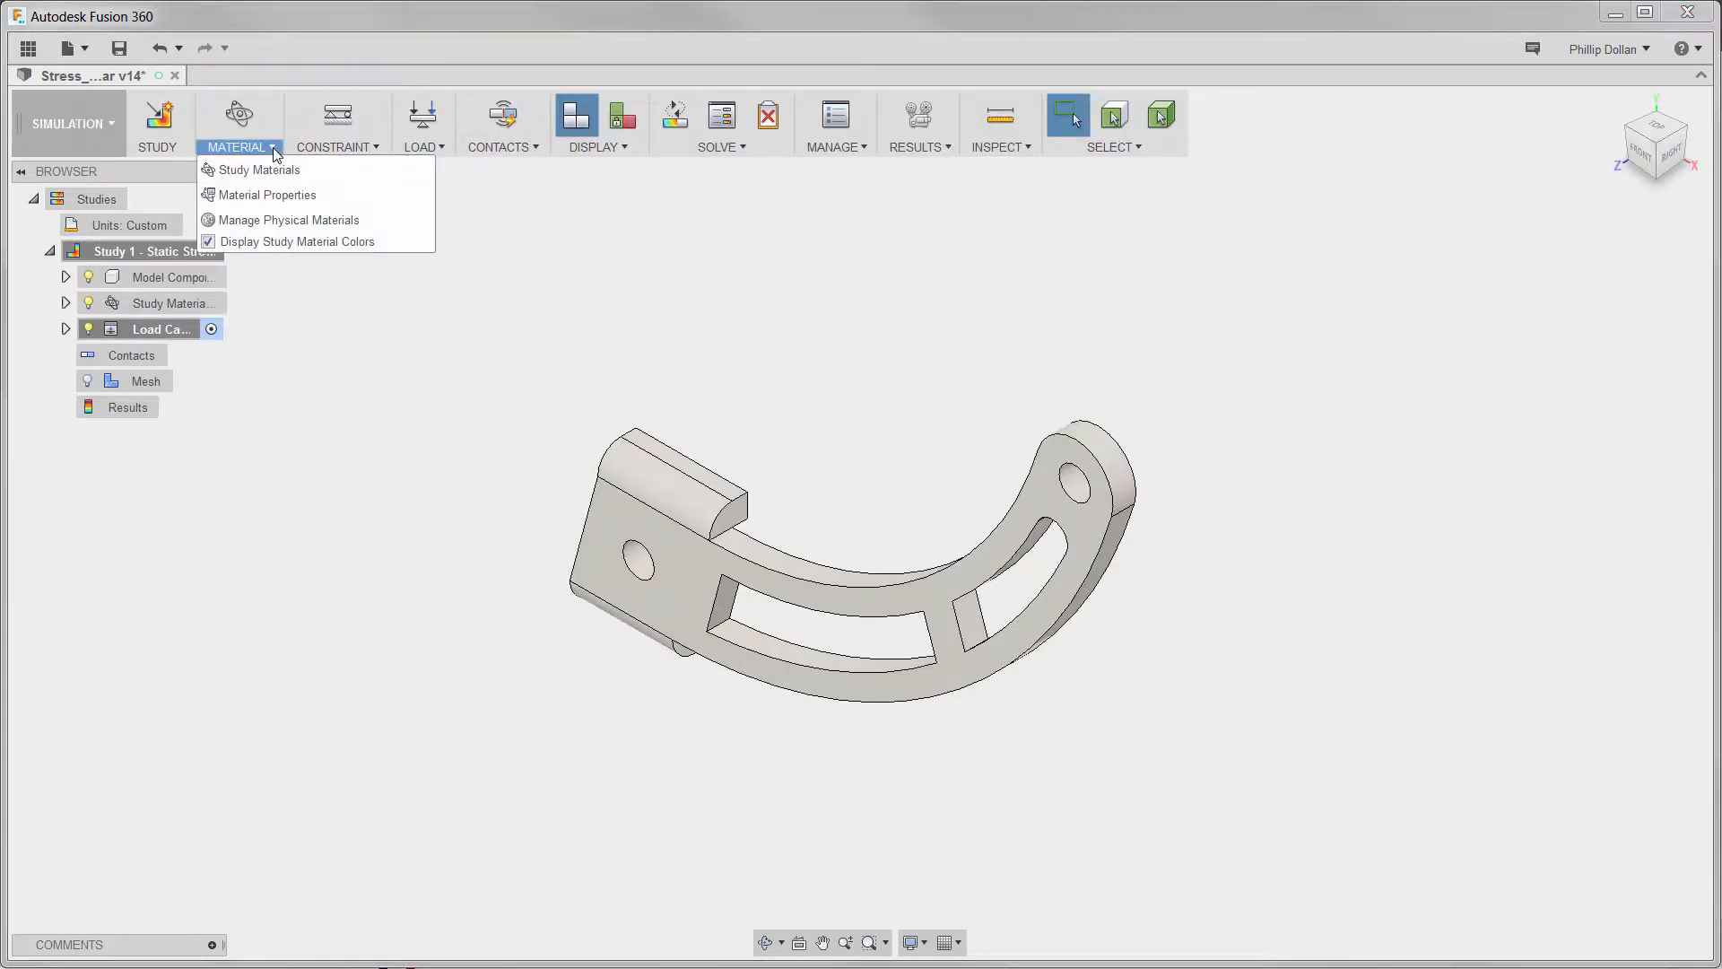
pyautogui.click(260, 170)
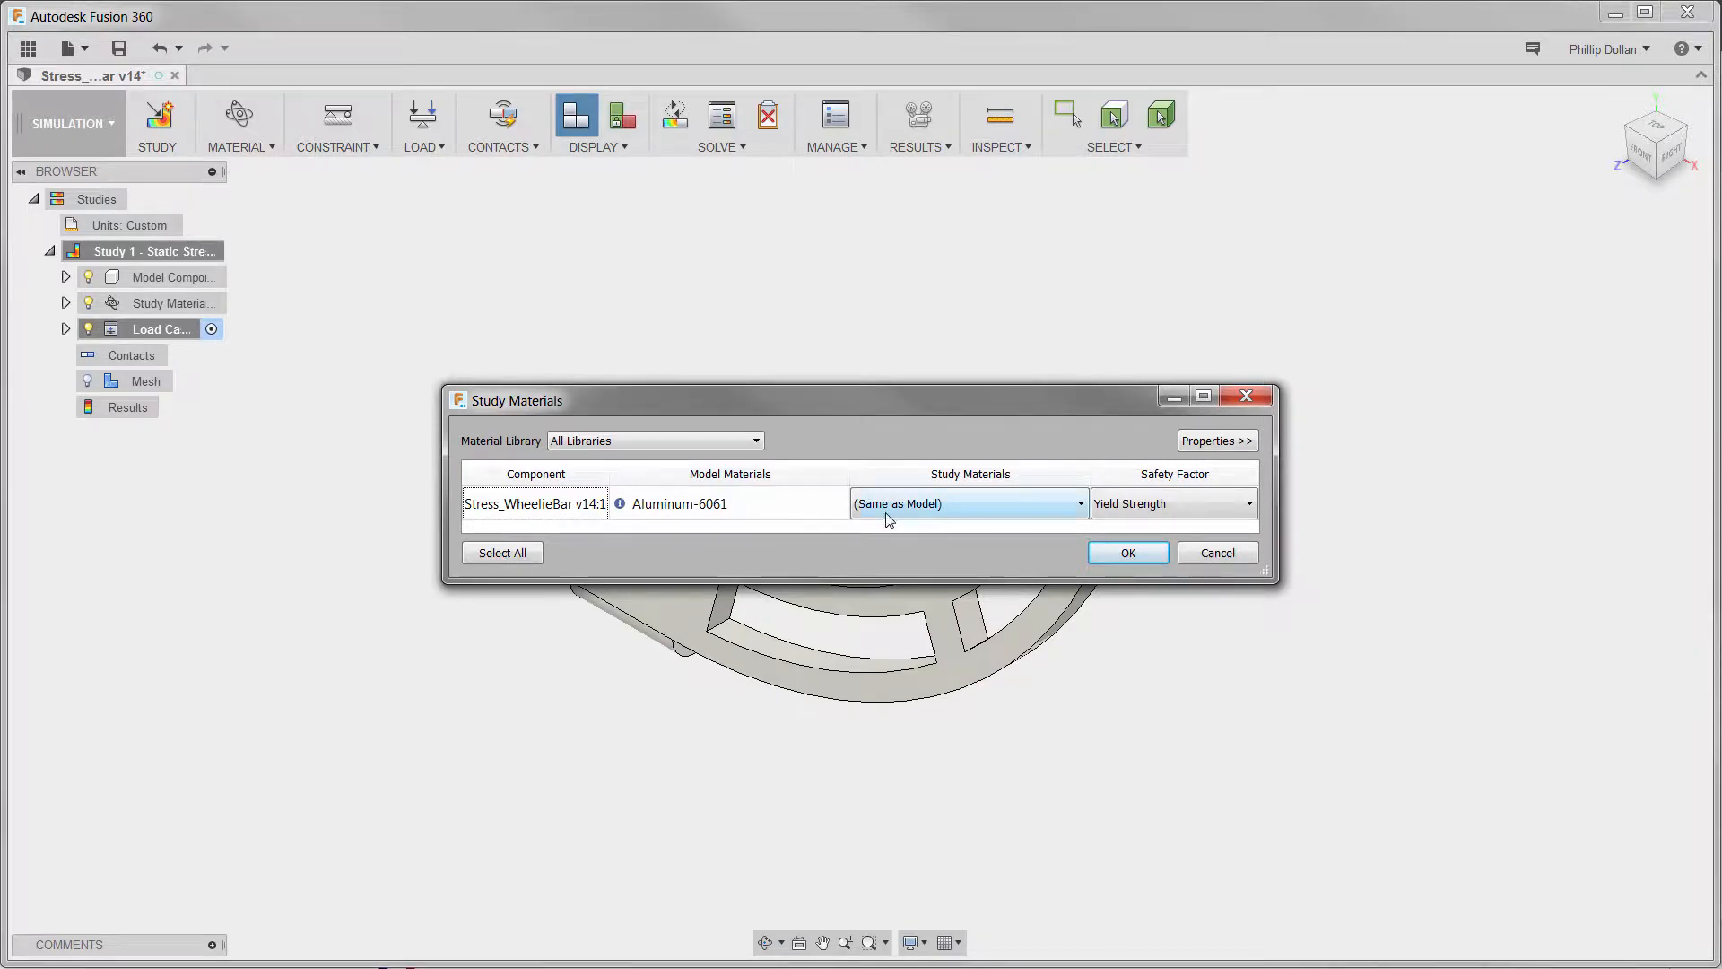
pyautogui.click(1128, 554)
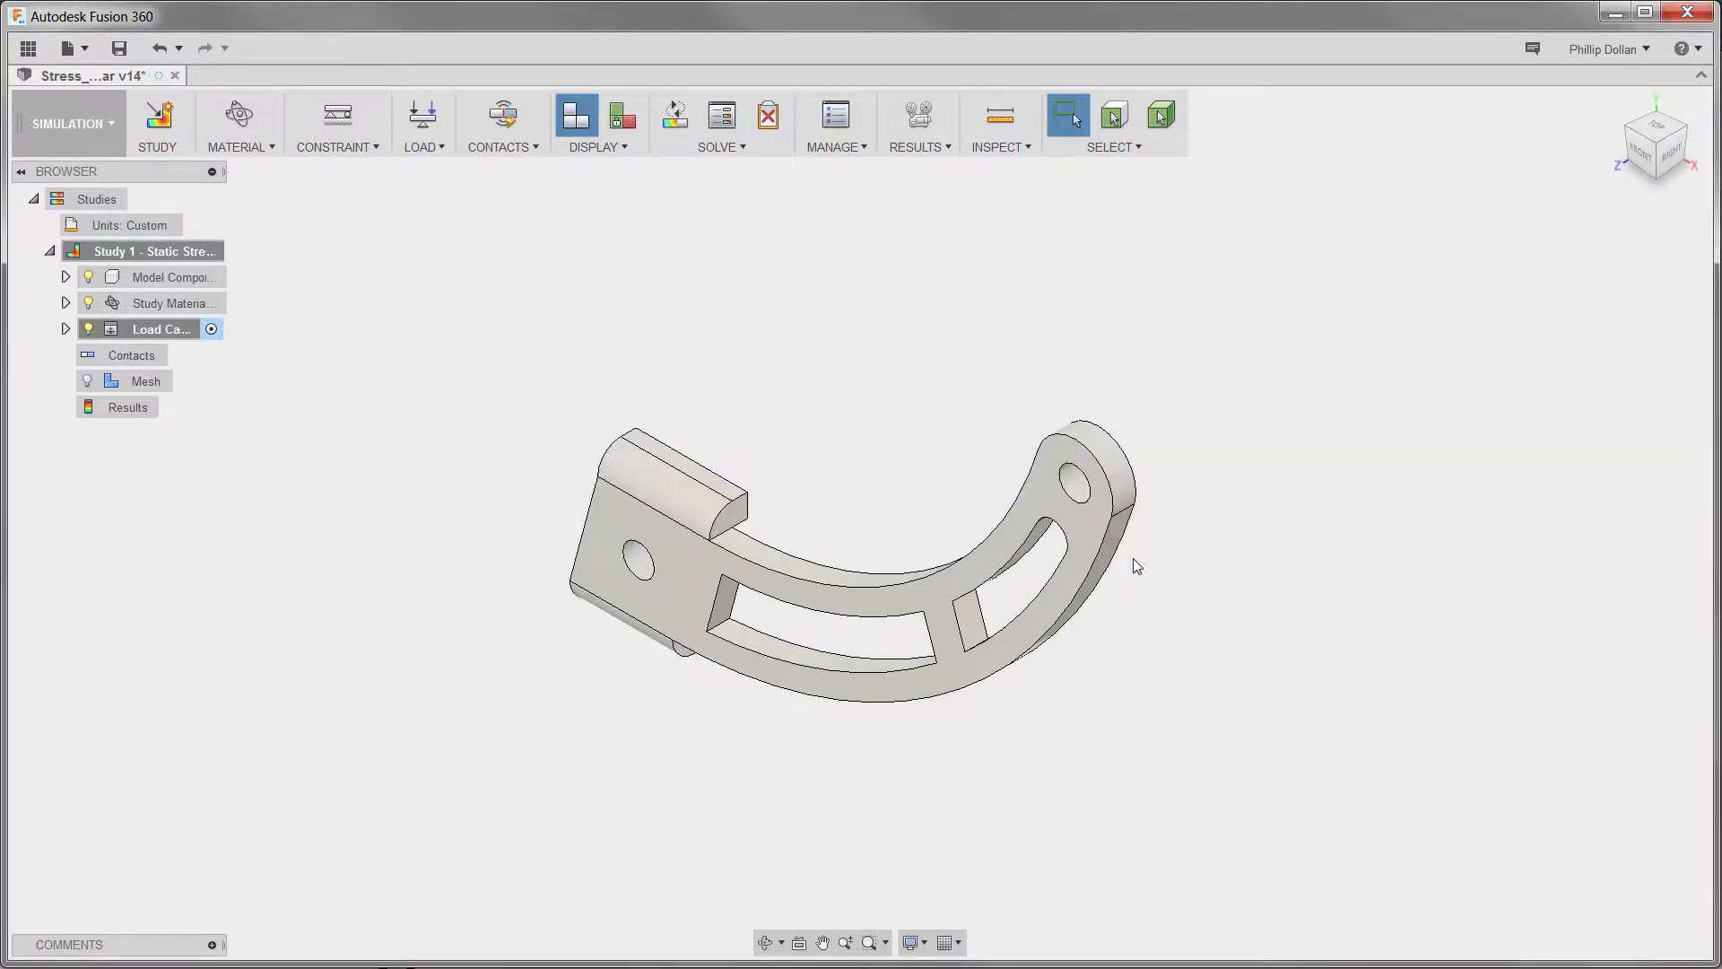
# Apply a Fixed structural constraint on all three axes to the inner face of the hole in the bar's wide flanged end.
pyautogui.click(375, 145)
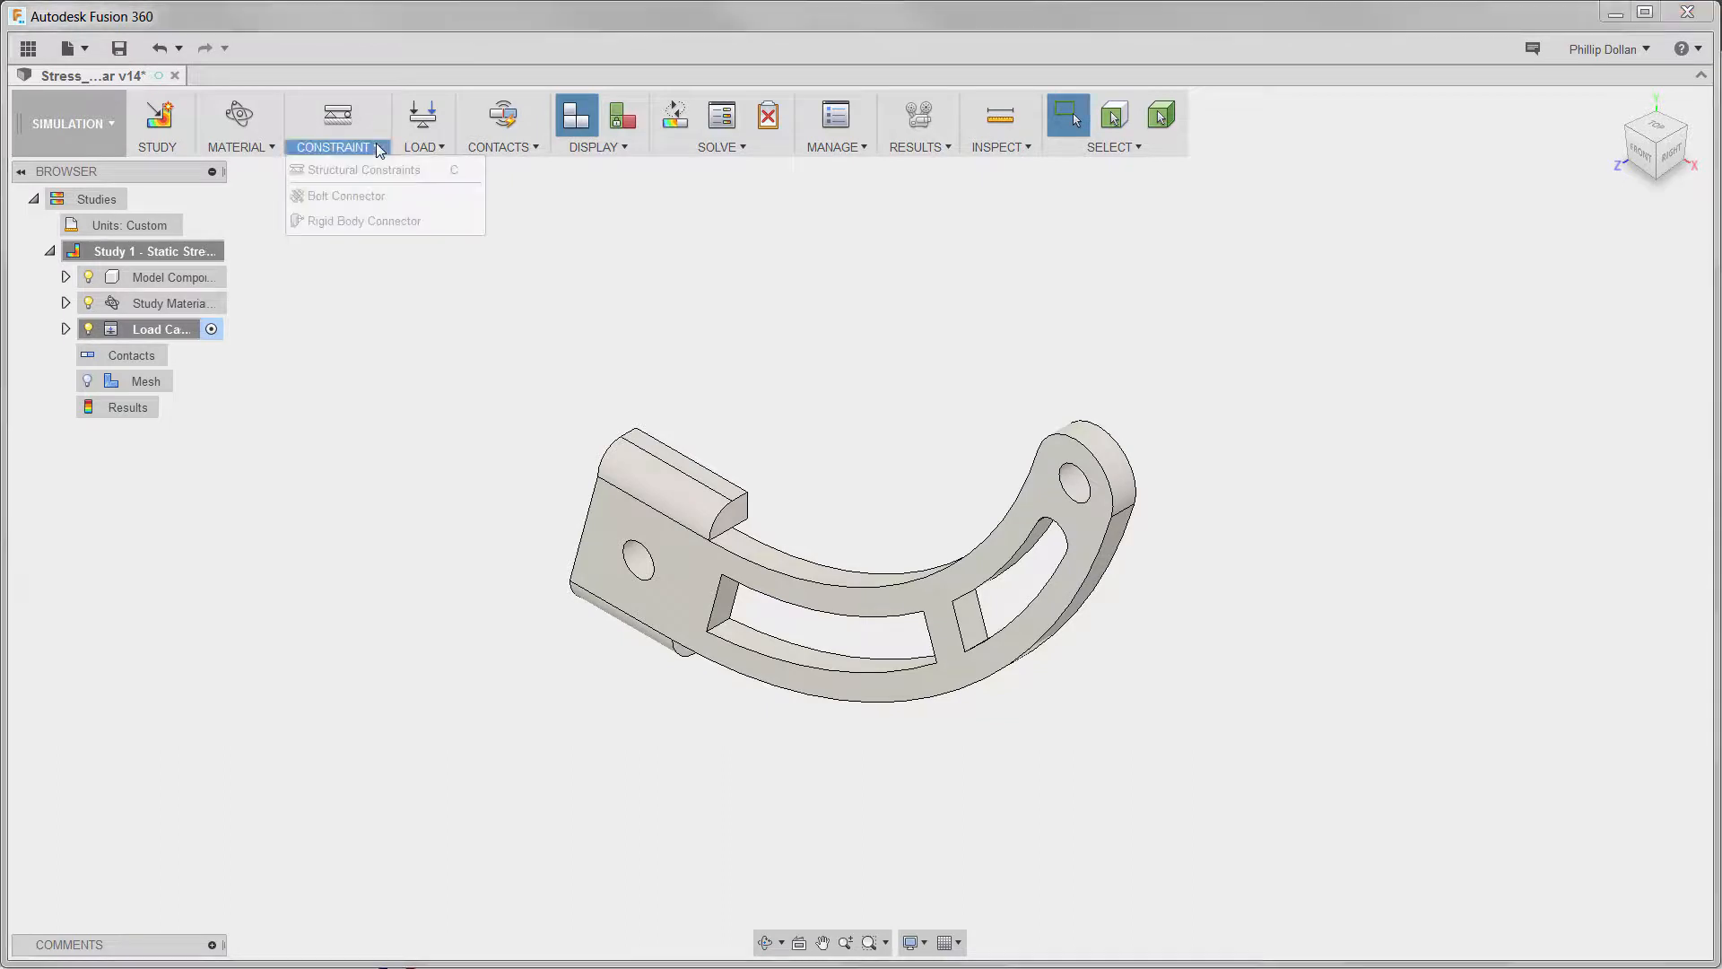
pyautogui.click(367, 169)
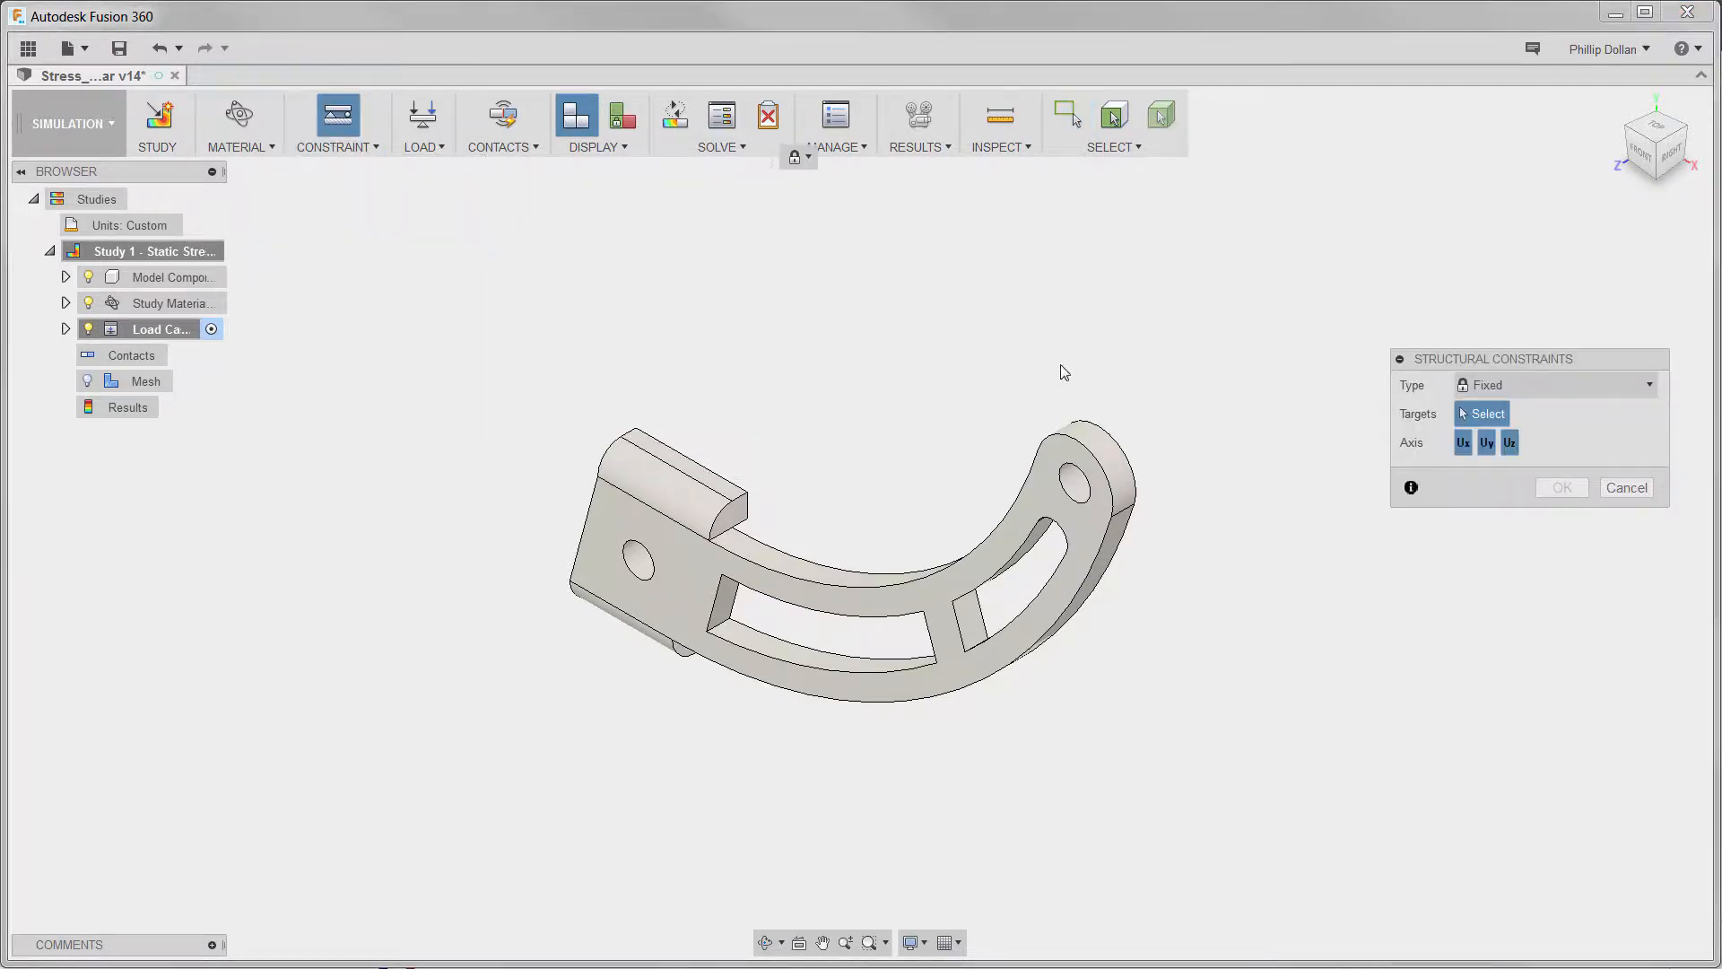
pyautogui.click(1478, 385)
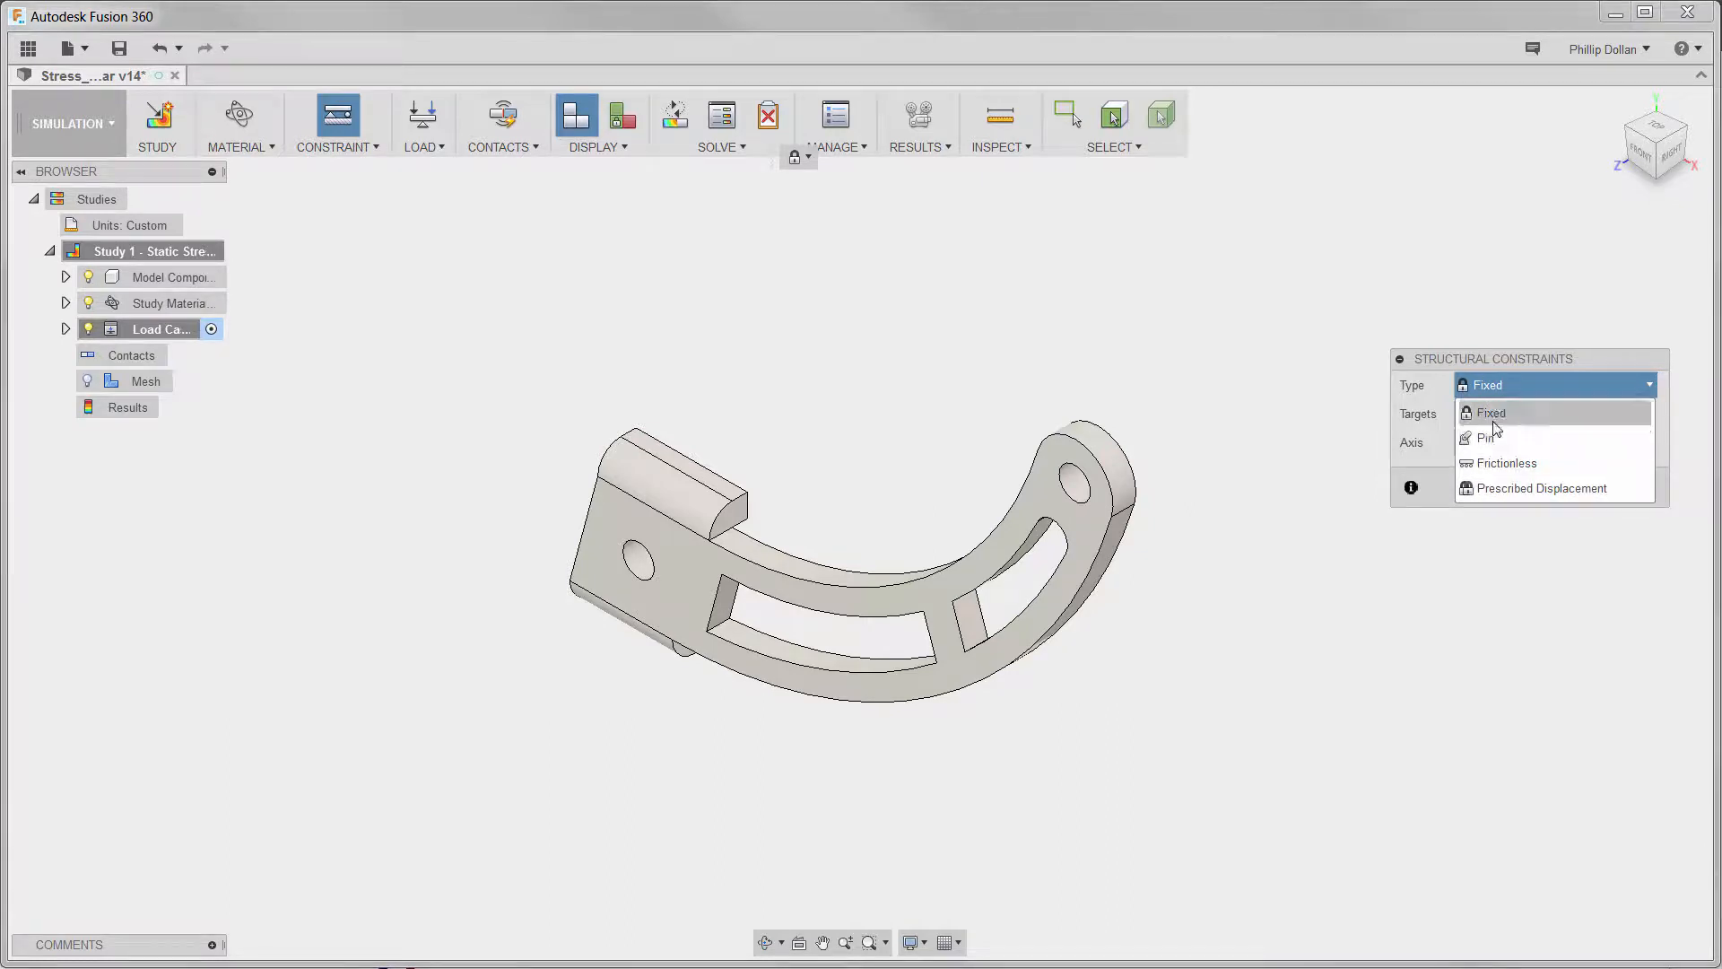
pyautogui.click(1493, 415)
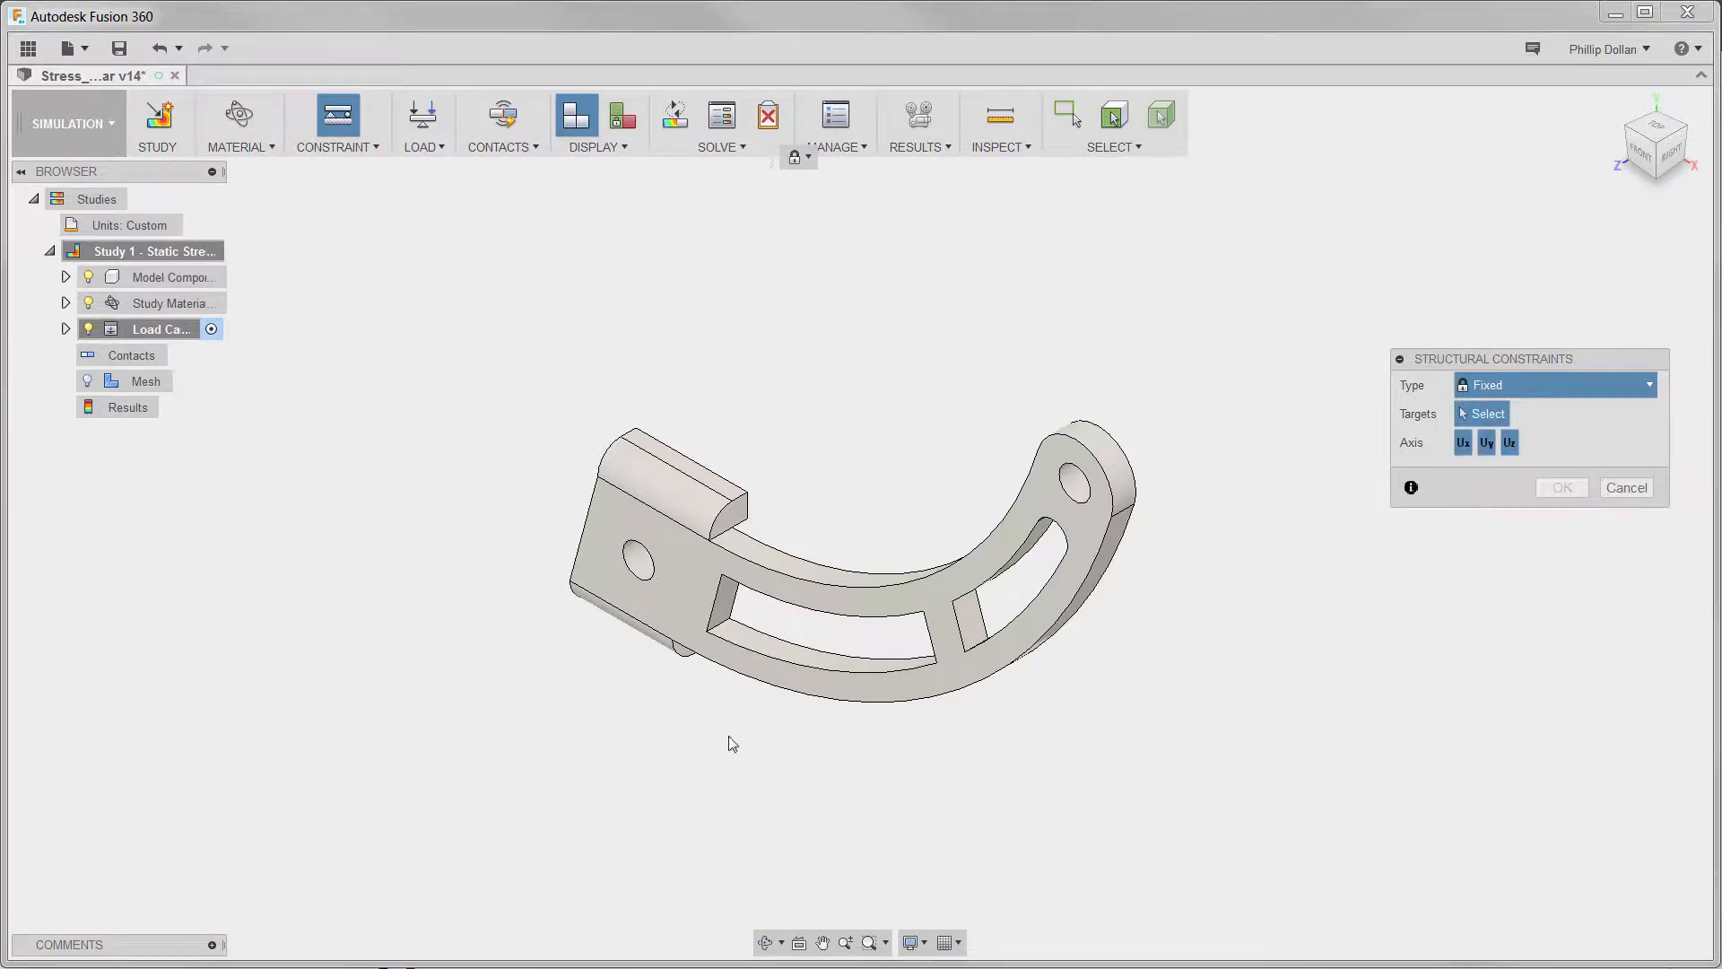
pyautogui.click(642, 572)
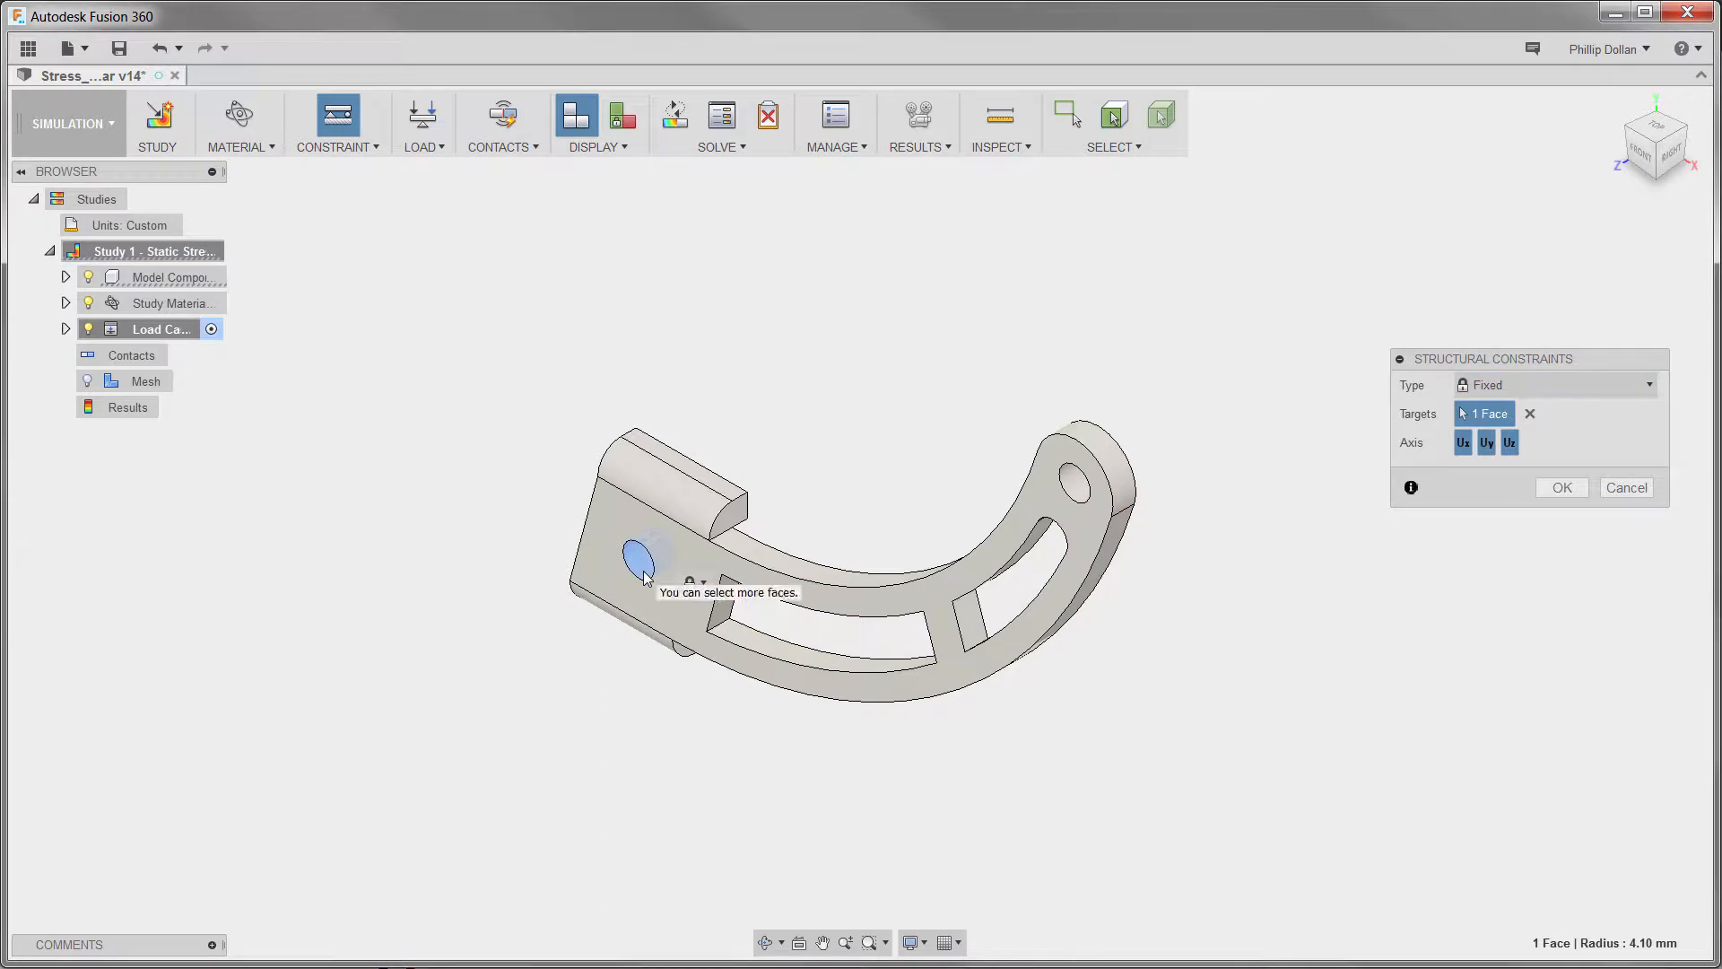
pyautogui.click(1544, 490)
# Add a second Fixed constraint on the two split inner faces of the flanges facing each other across the mounting plate.
pyautogui.rightClick(1362, 465)
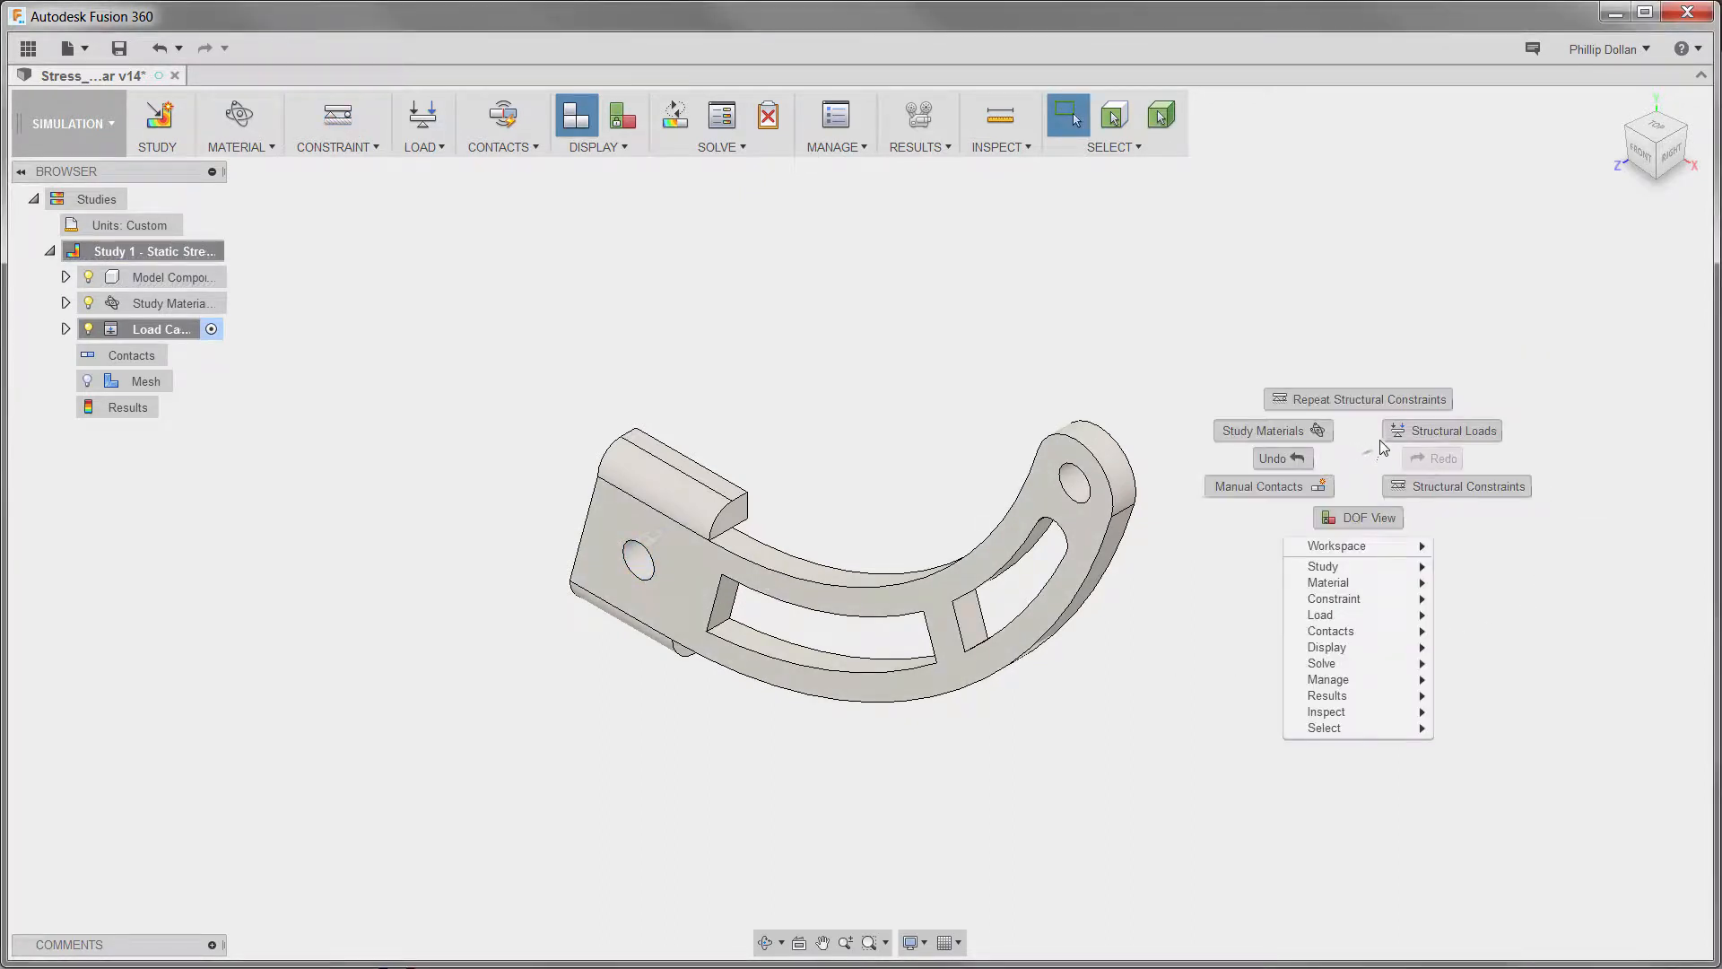
pyautogui.click(1390, 405)
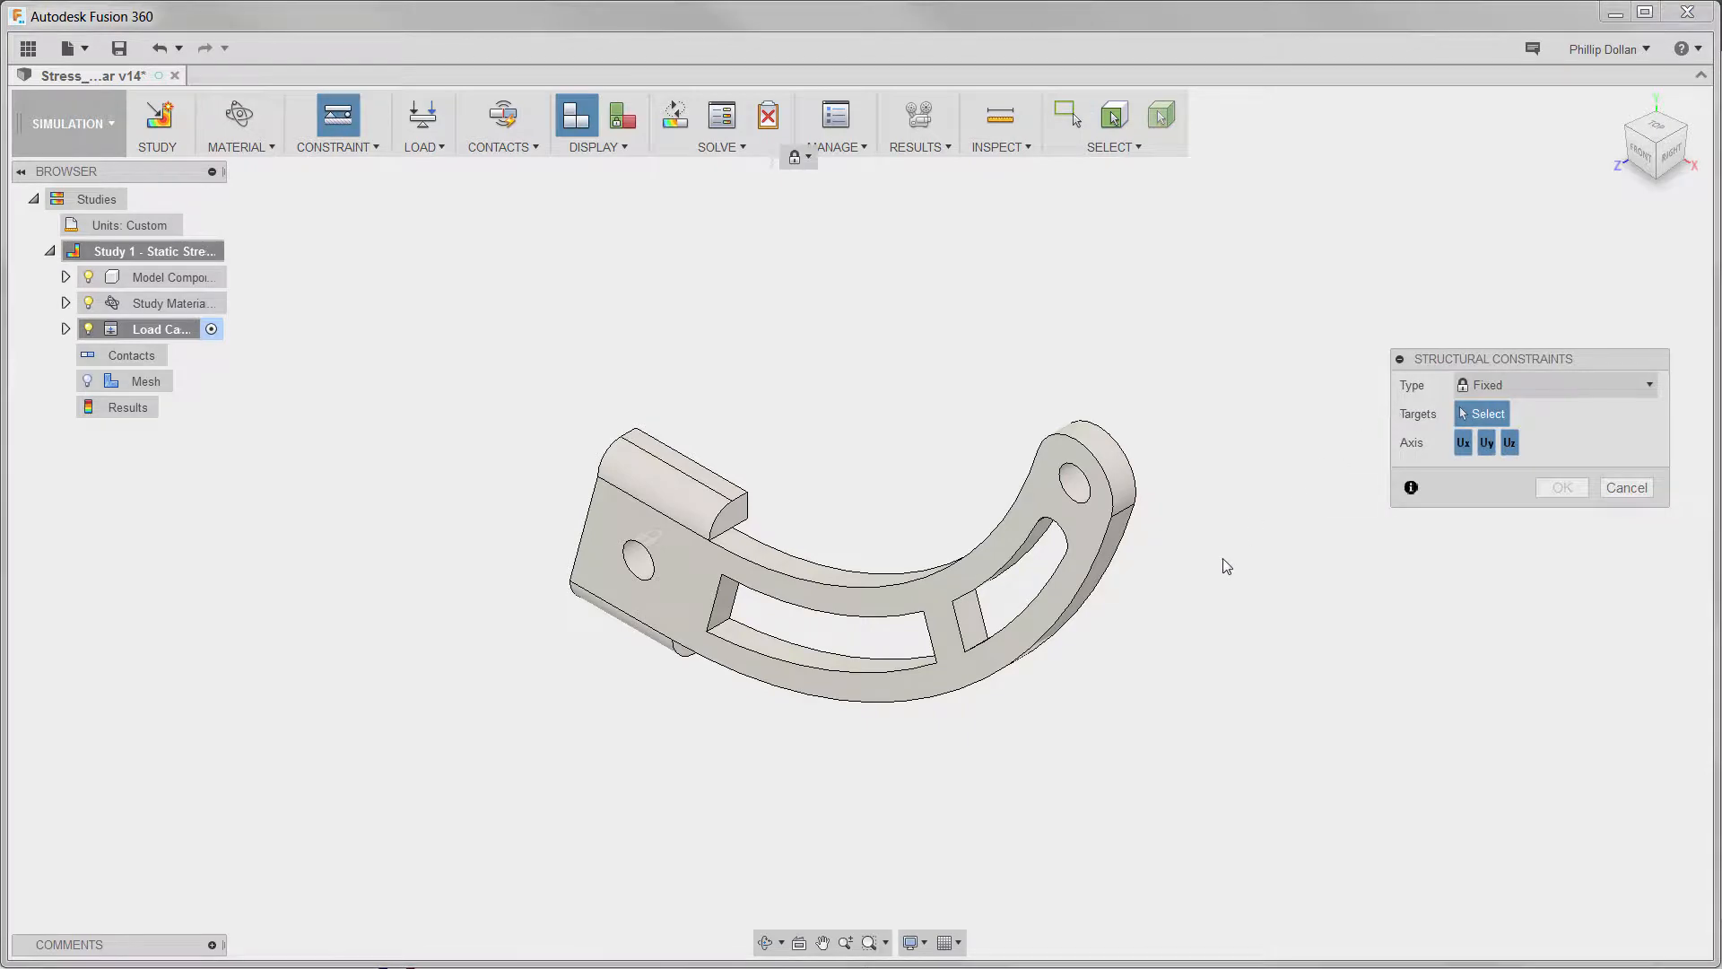
pyautogui.keyDown('shift'); pyautogui.moveTo(1223, 565); pyautogui.dragTo(1081, 475, button='middle'); pyautogui.keyUp('shift')
pyautogui.scroll(5, 1169, 721)
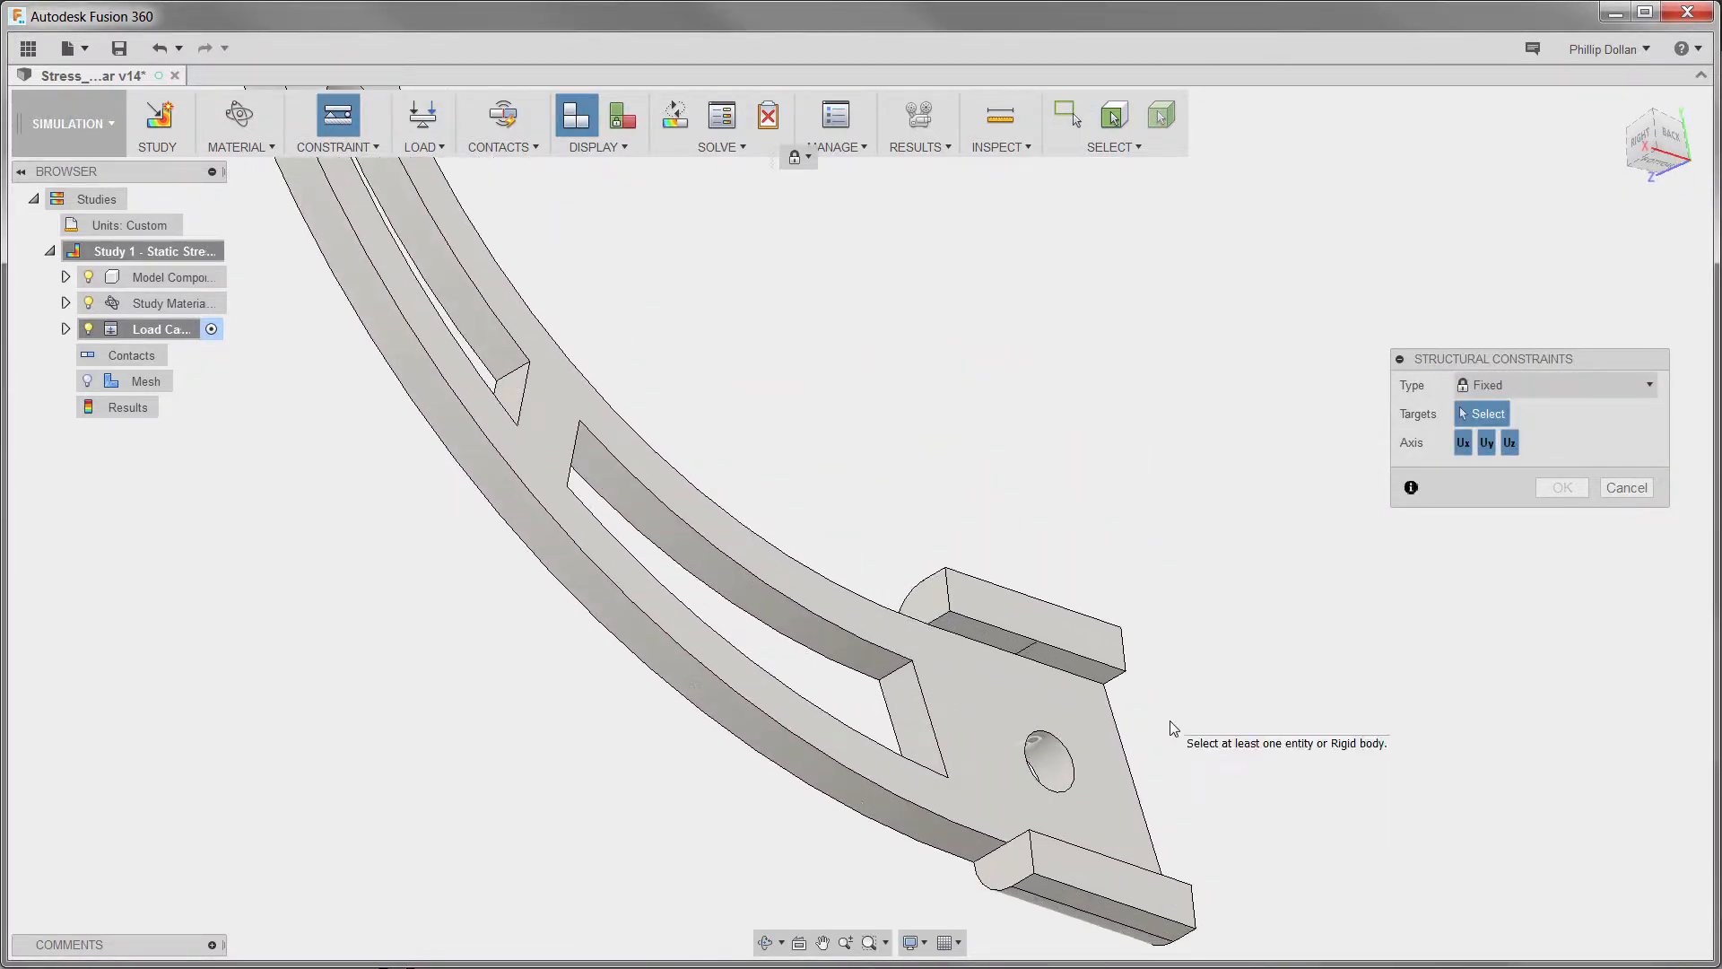
pyautogui.click(1062, 665)
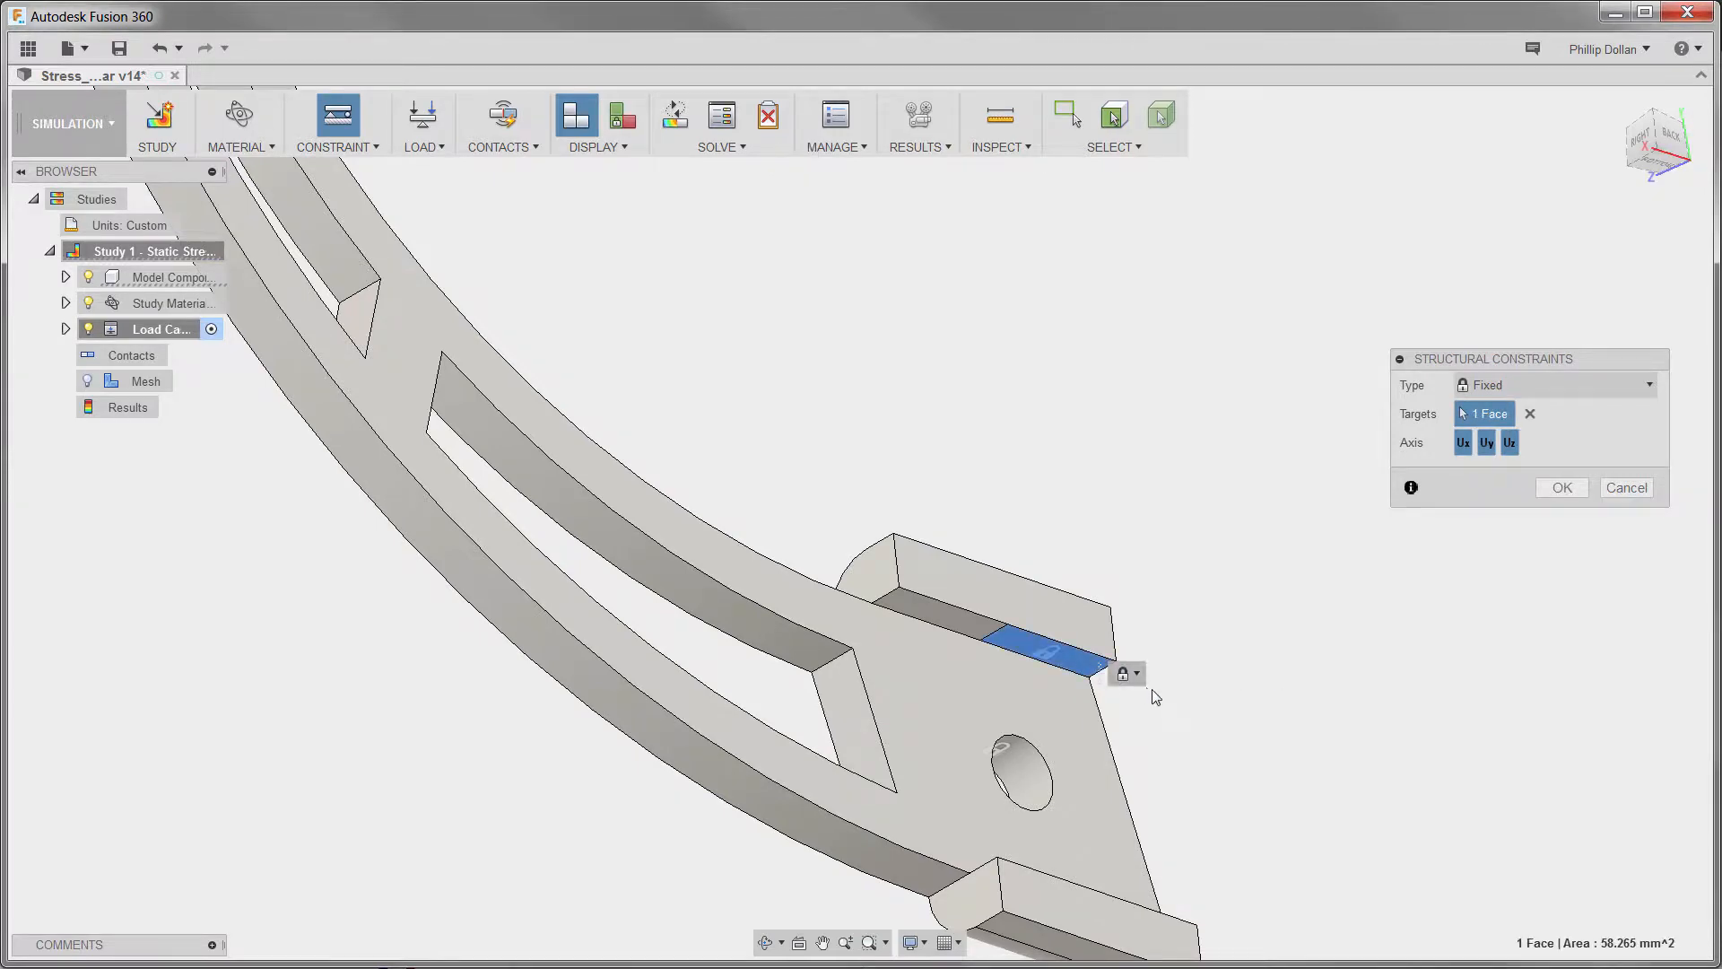
pyautogui.scroll(-5, 1157, 689)
pyautogui.keyDown('shift'); pyautogui.moveTo(1211, 677); pyautogui.dragTo(1199, 754, button='middle'); pyautogui.keyUp('shift')
pyautogui.scroll(5, 1200, 688)
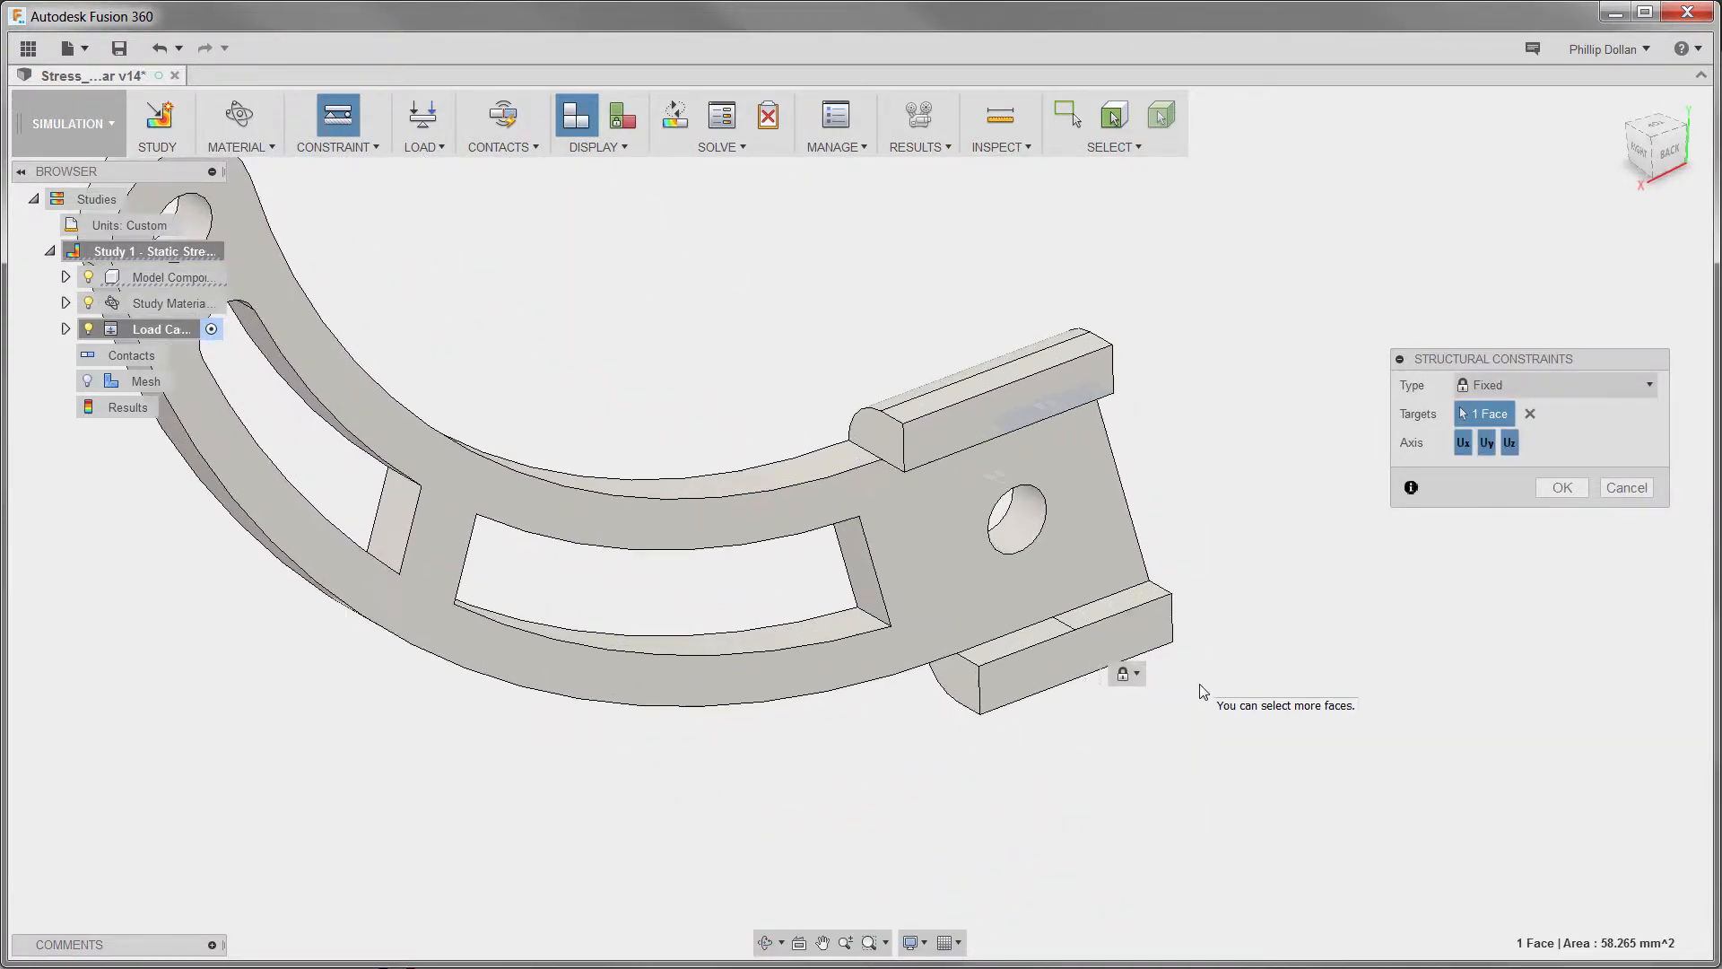
pyautogui.click(1126, 599)
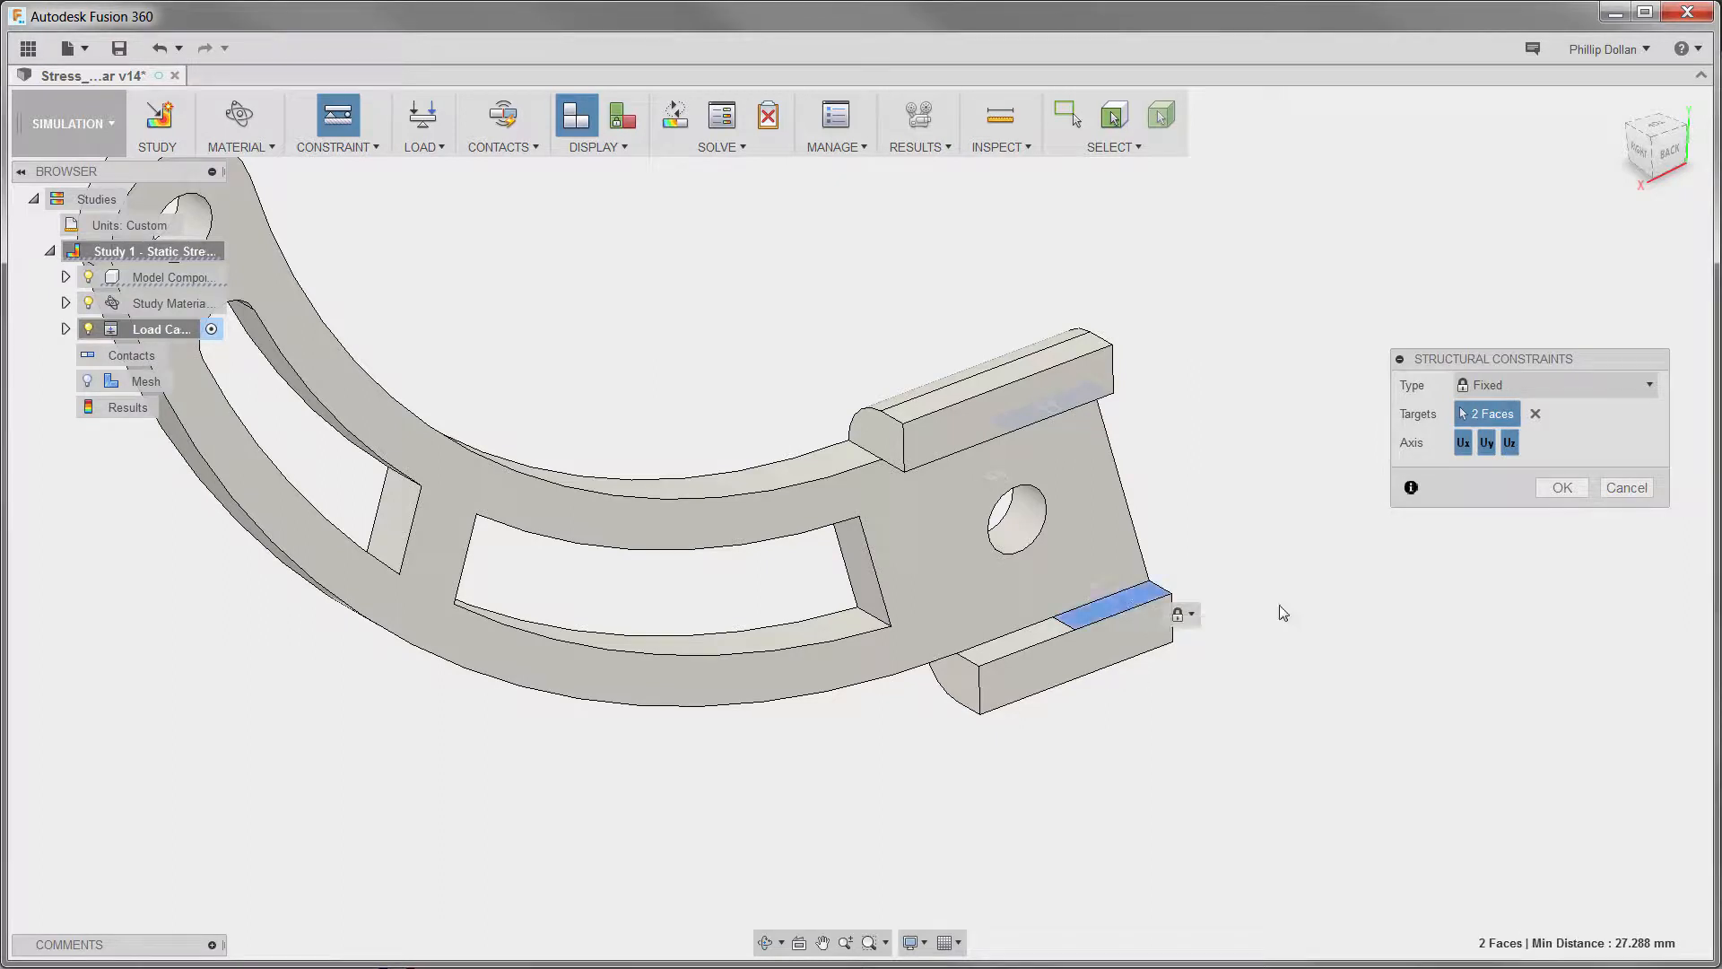
pyautogui.click(1563, 488)
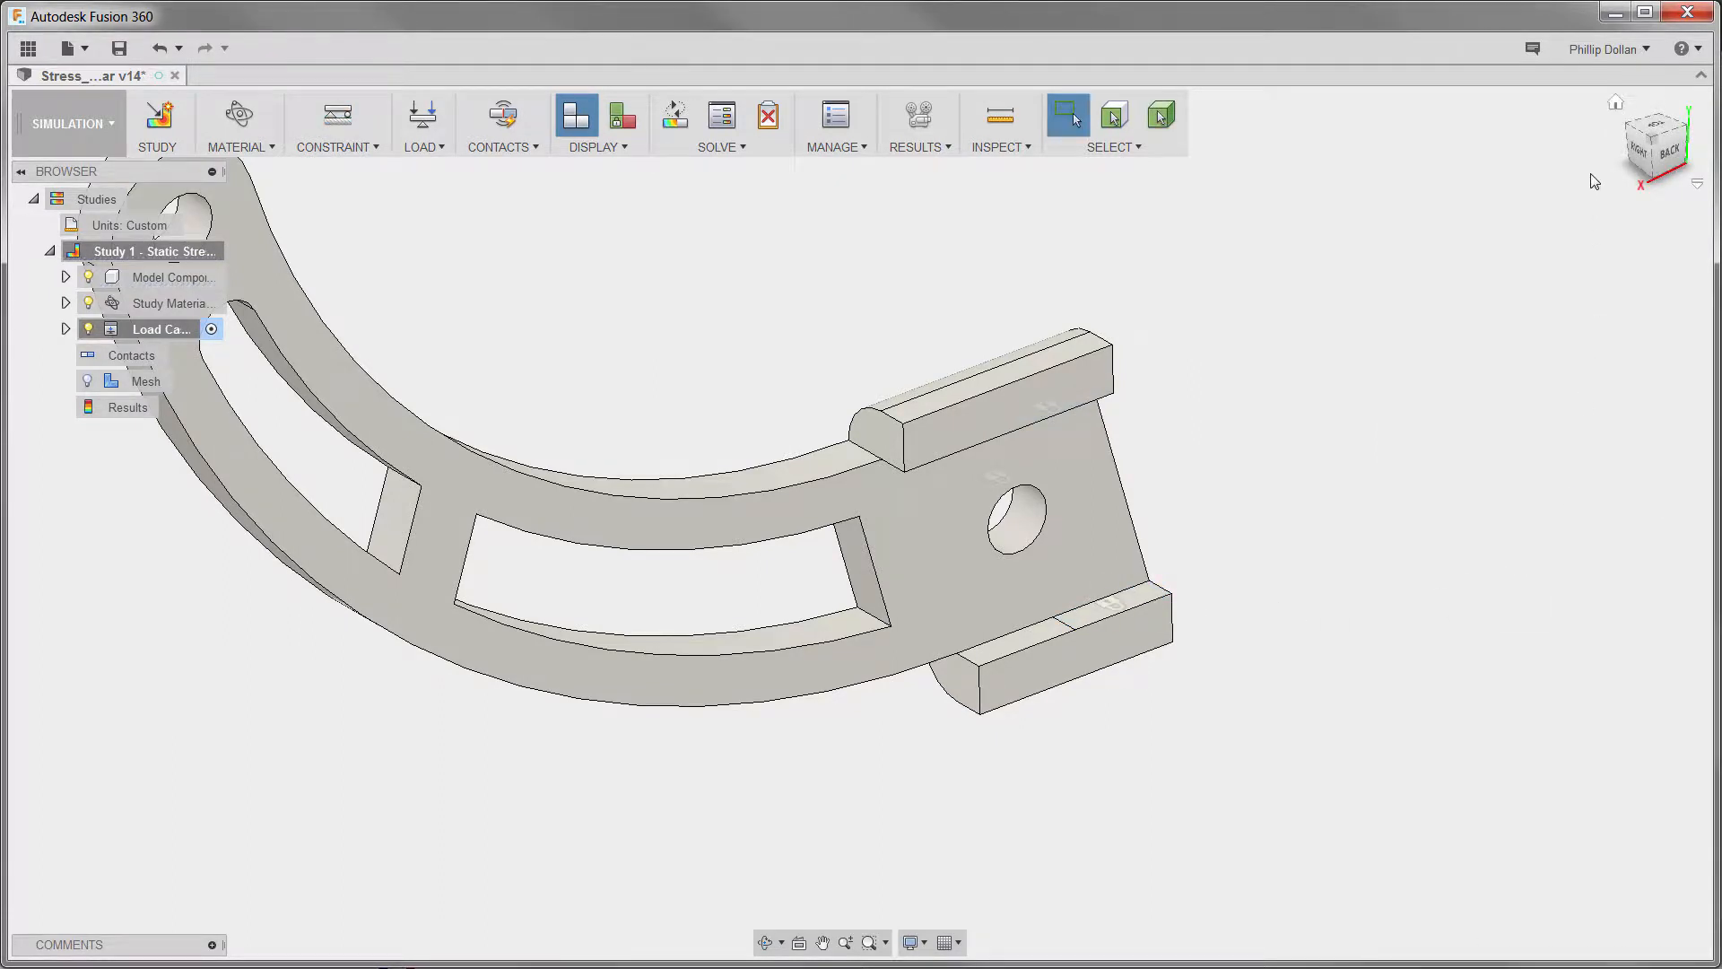
# Start a structural load of type Force on the inner face of the hole at the arm's narrow rounded end.
pyautogui.click(1611, 104)
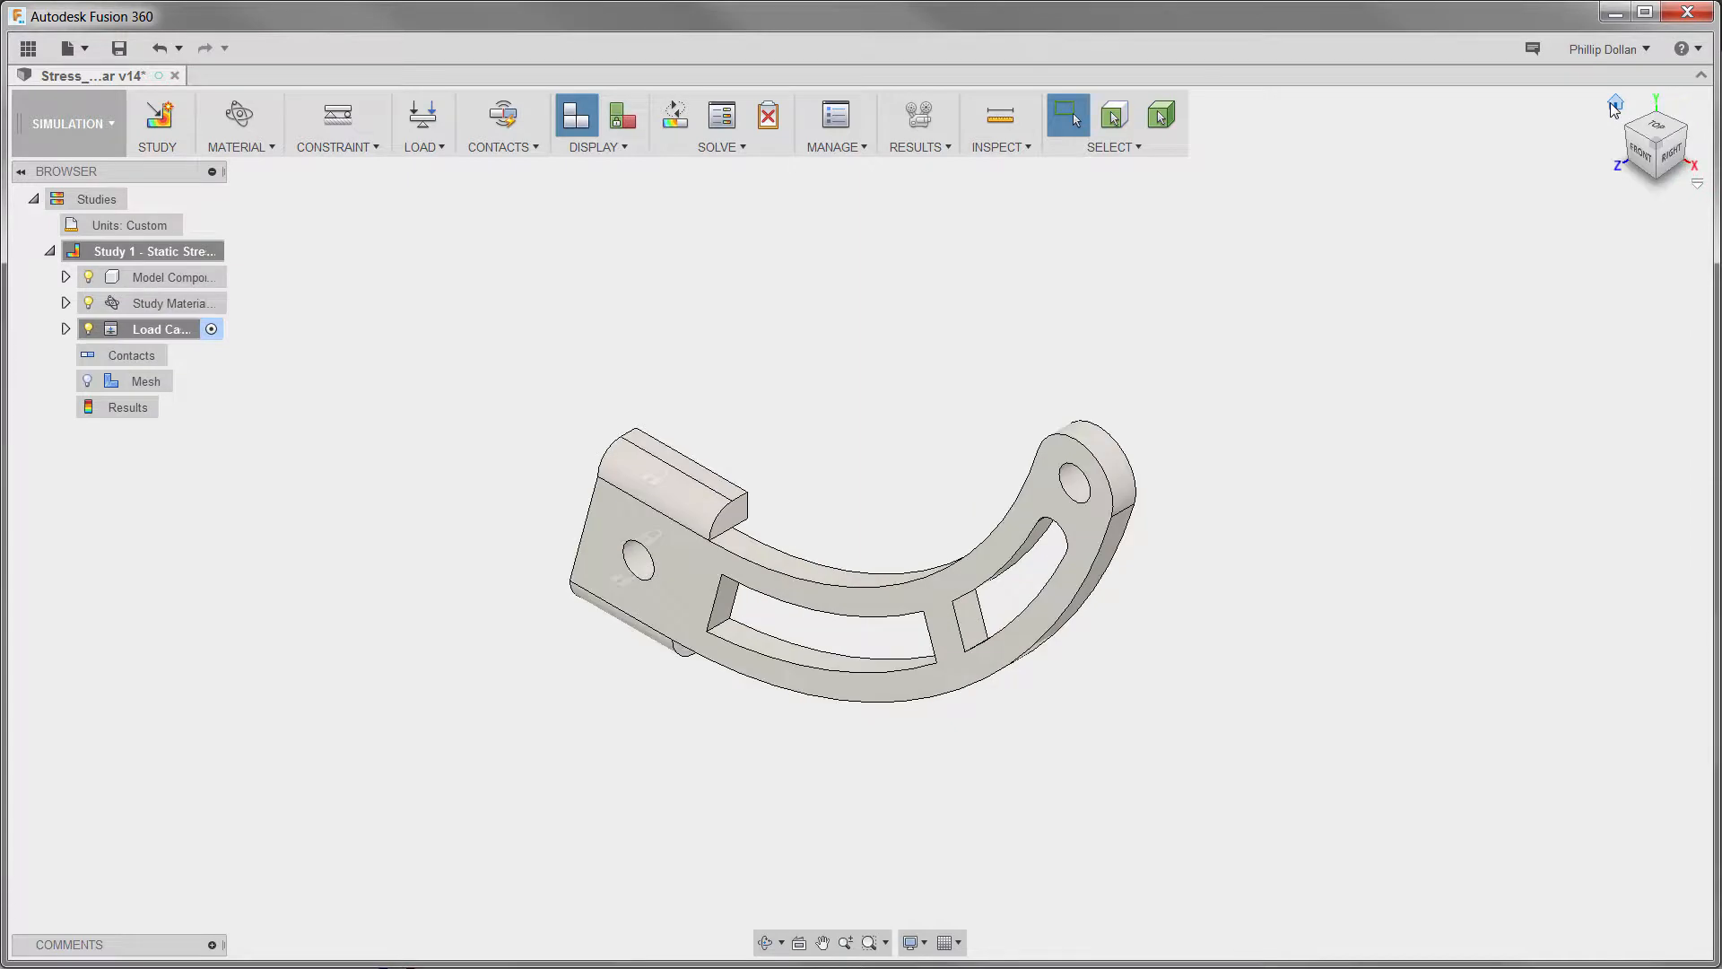
pyautogui.click(428, 149)
pyautogui.click(438, 173)
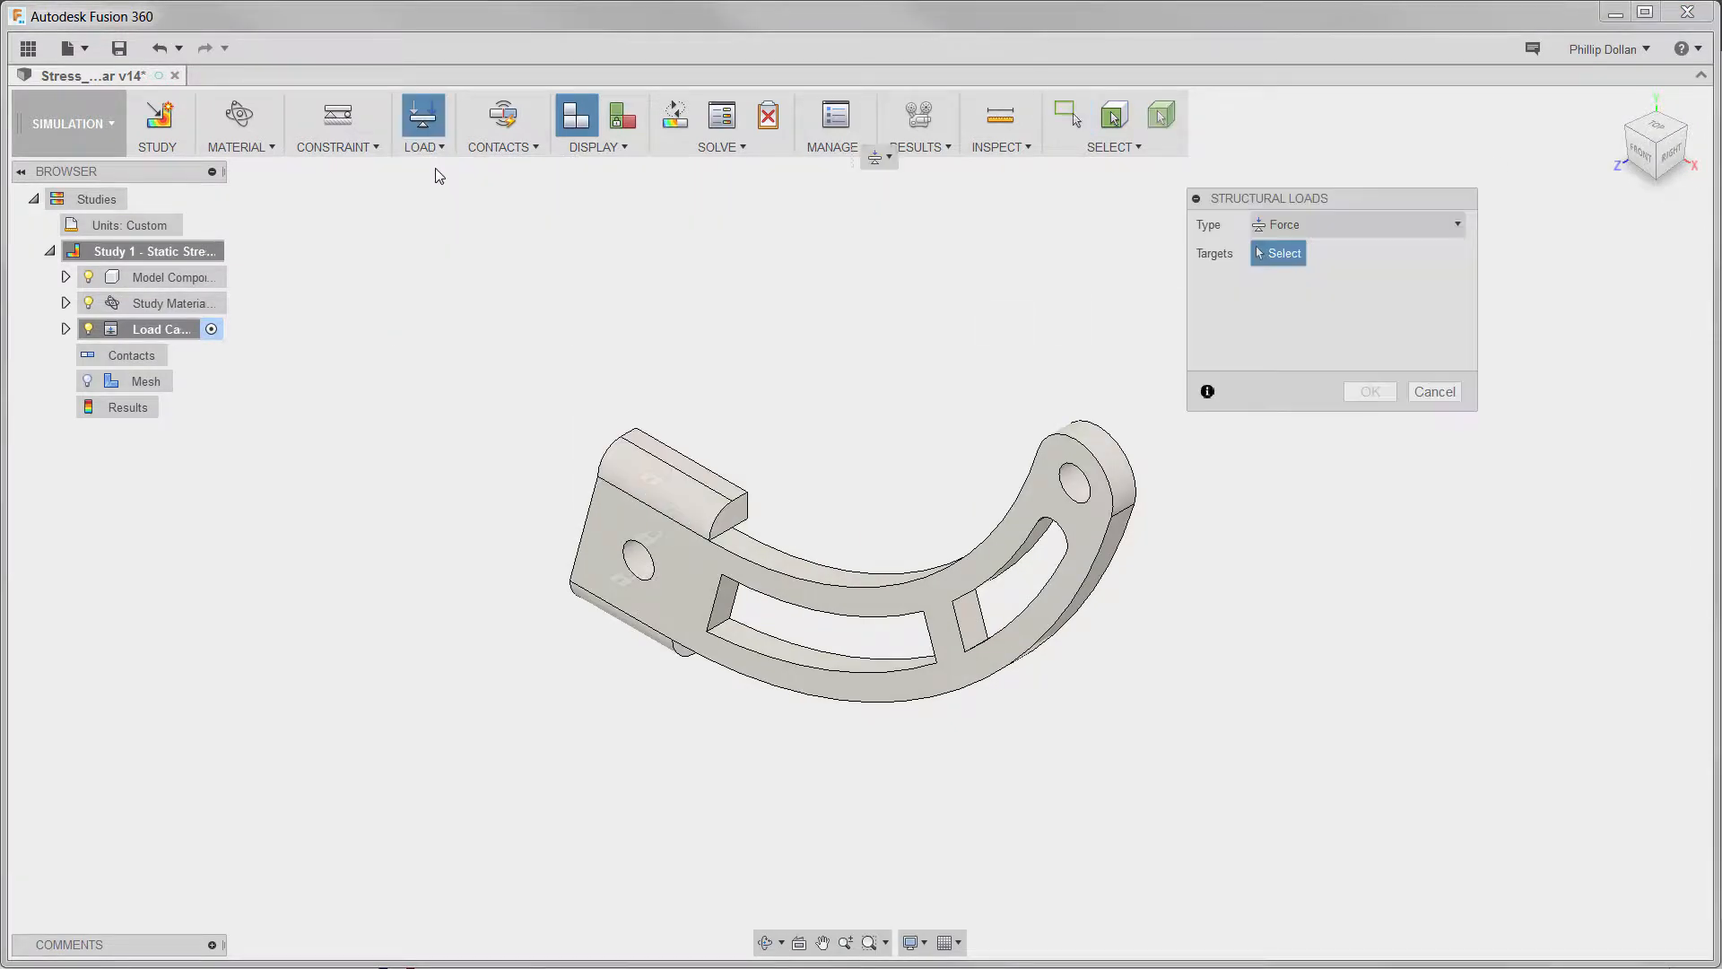
pyautogui.click(1456, 221)
pyautogui.click(1456, 221)
pyautogui.keyDown('shift'); pyautogui.moveTo(1272, 519); pyautogui.dragTo(1233, 494, button='middle'); pyautogui.keyUp('shift')
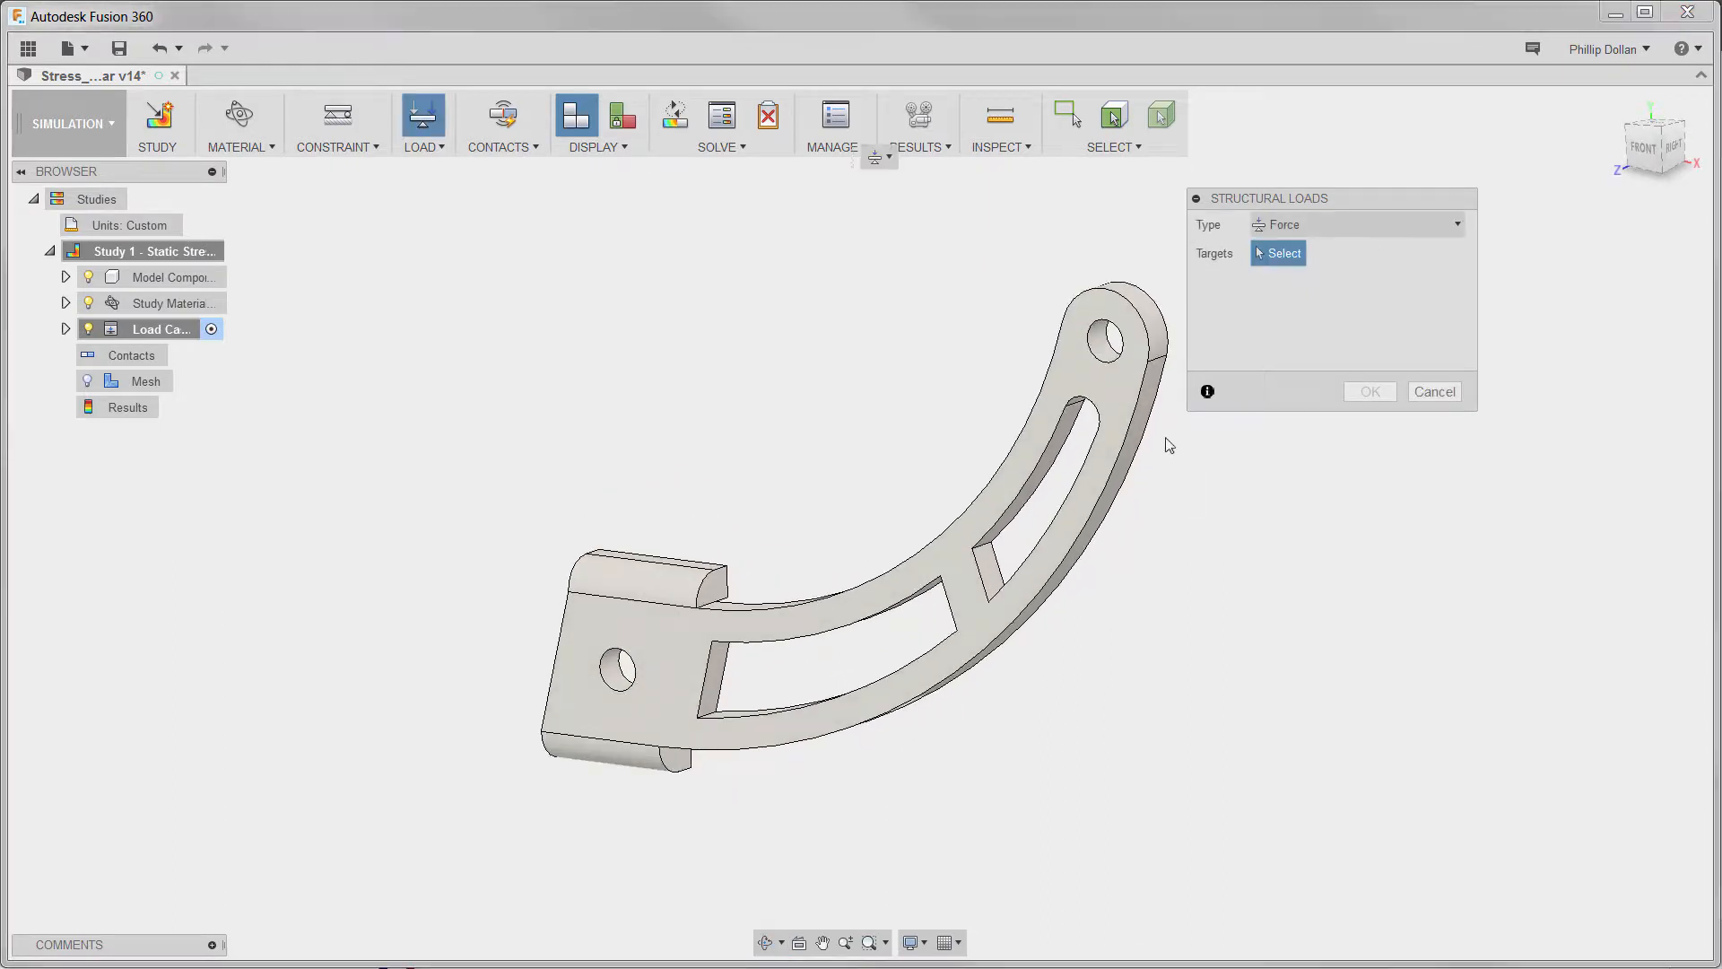
pyautogui.click(1117, 358)
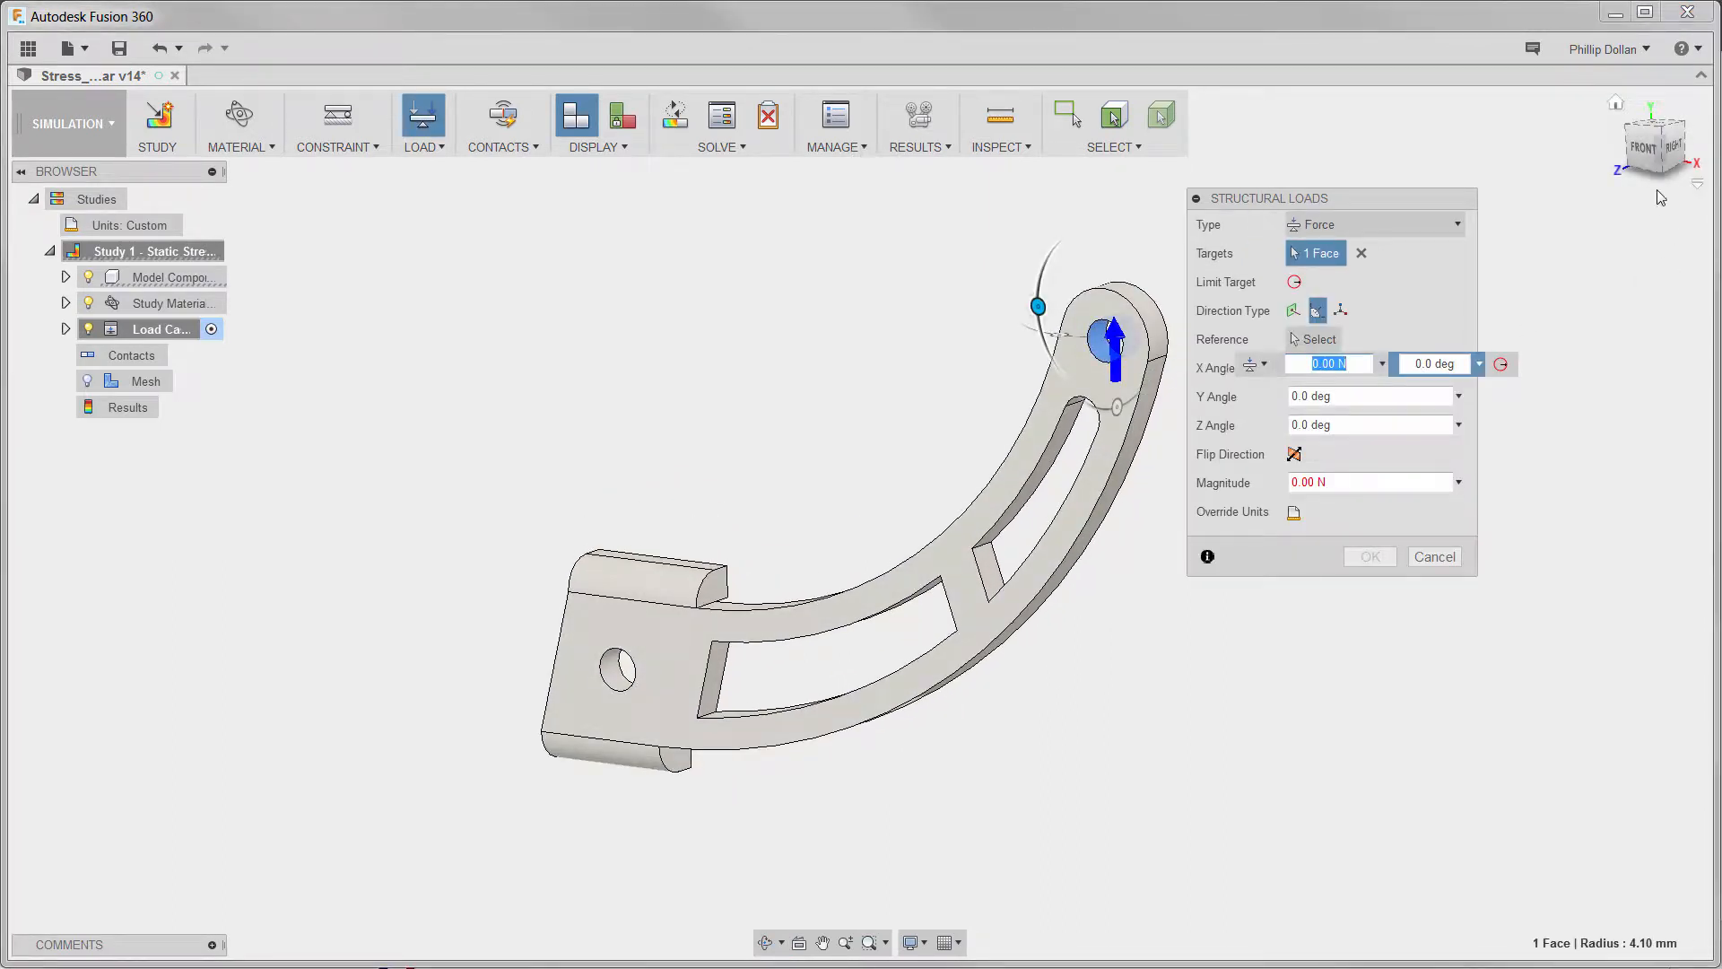
# Orient the force with an X angle of -170 deg, set its magnitude to 350 N and apply it.
pyautogui.click(1643, 147)
pyautogui.moveTo(1271, 625); pyautogui.dragTo(1075, 729, button='middle')
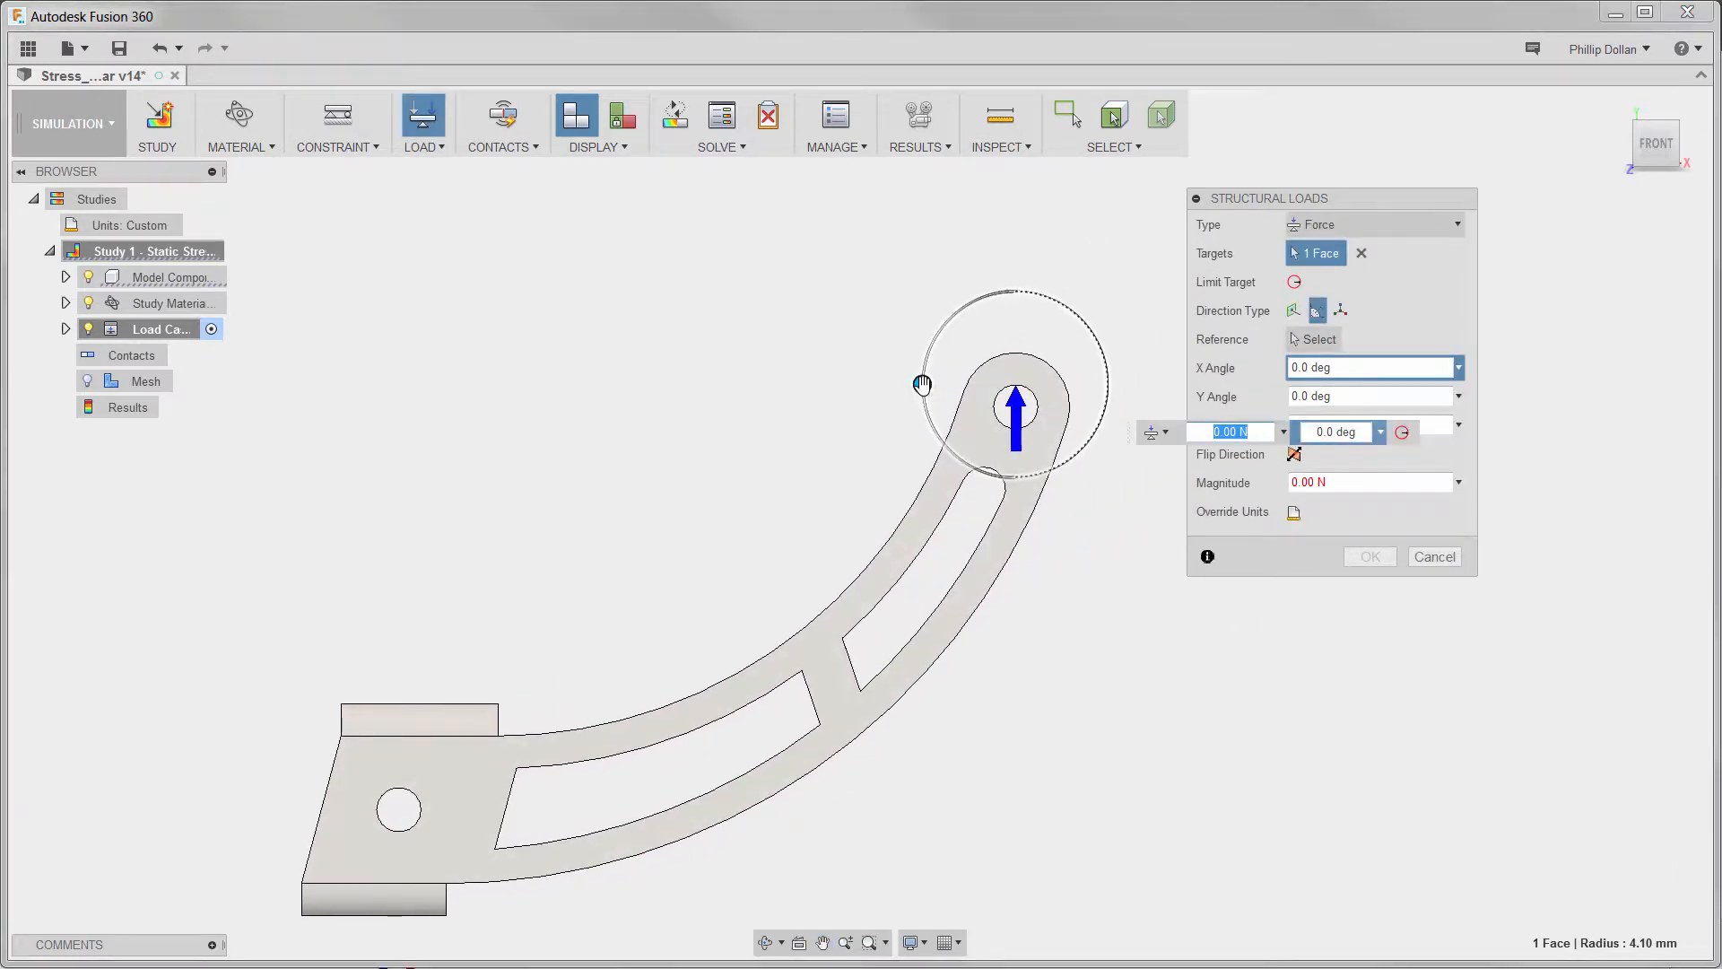
pyautogui.moveTo(920, 385); pyautogui.dragTo(1109, 360)
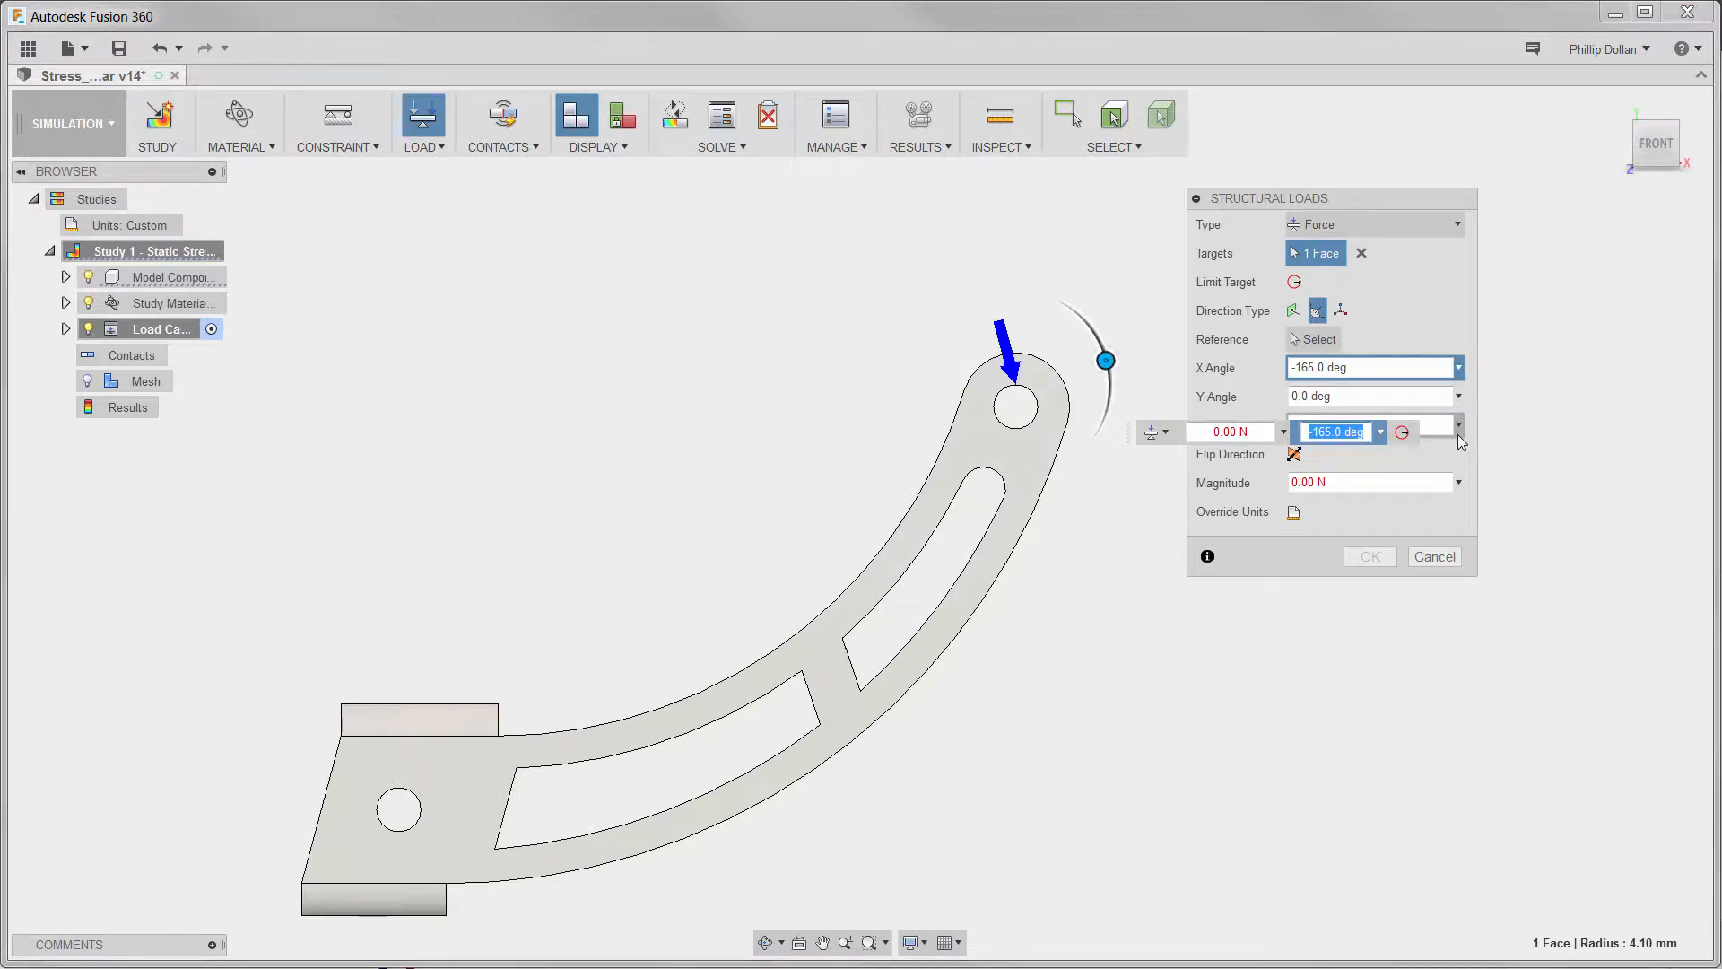
pyautogui.write('-170')
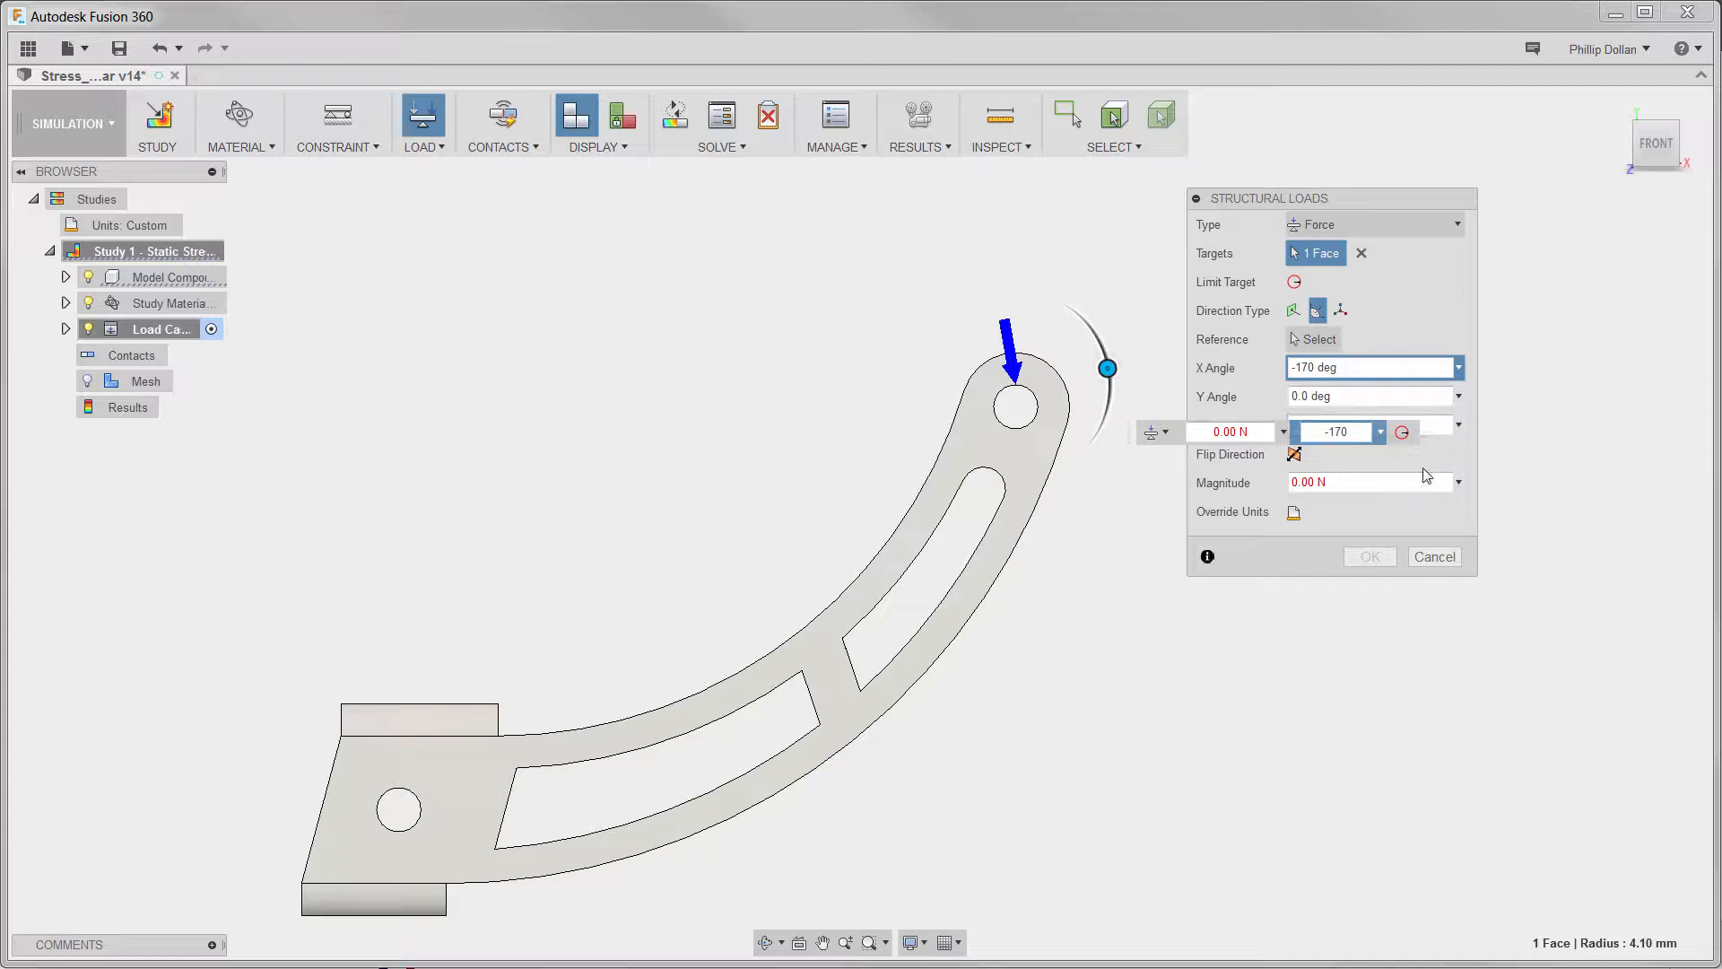
pyautogui.click(1377, 482)
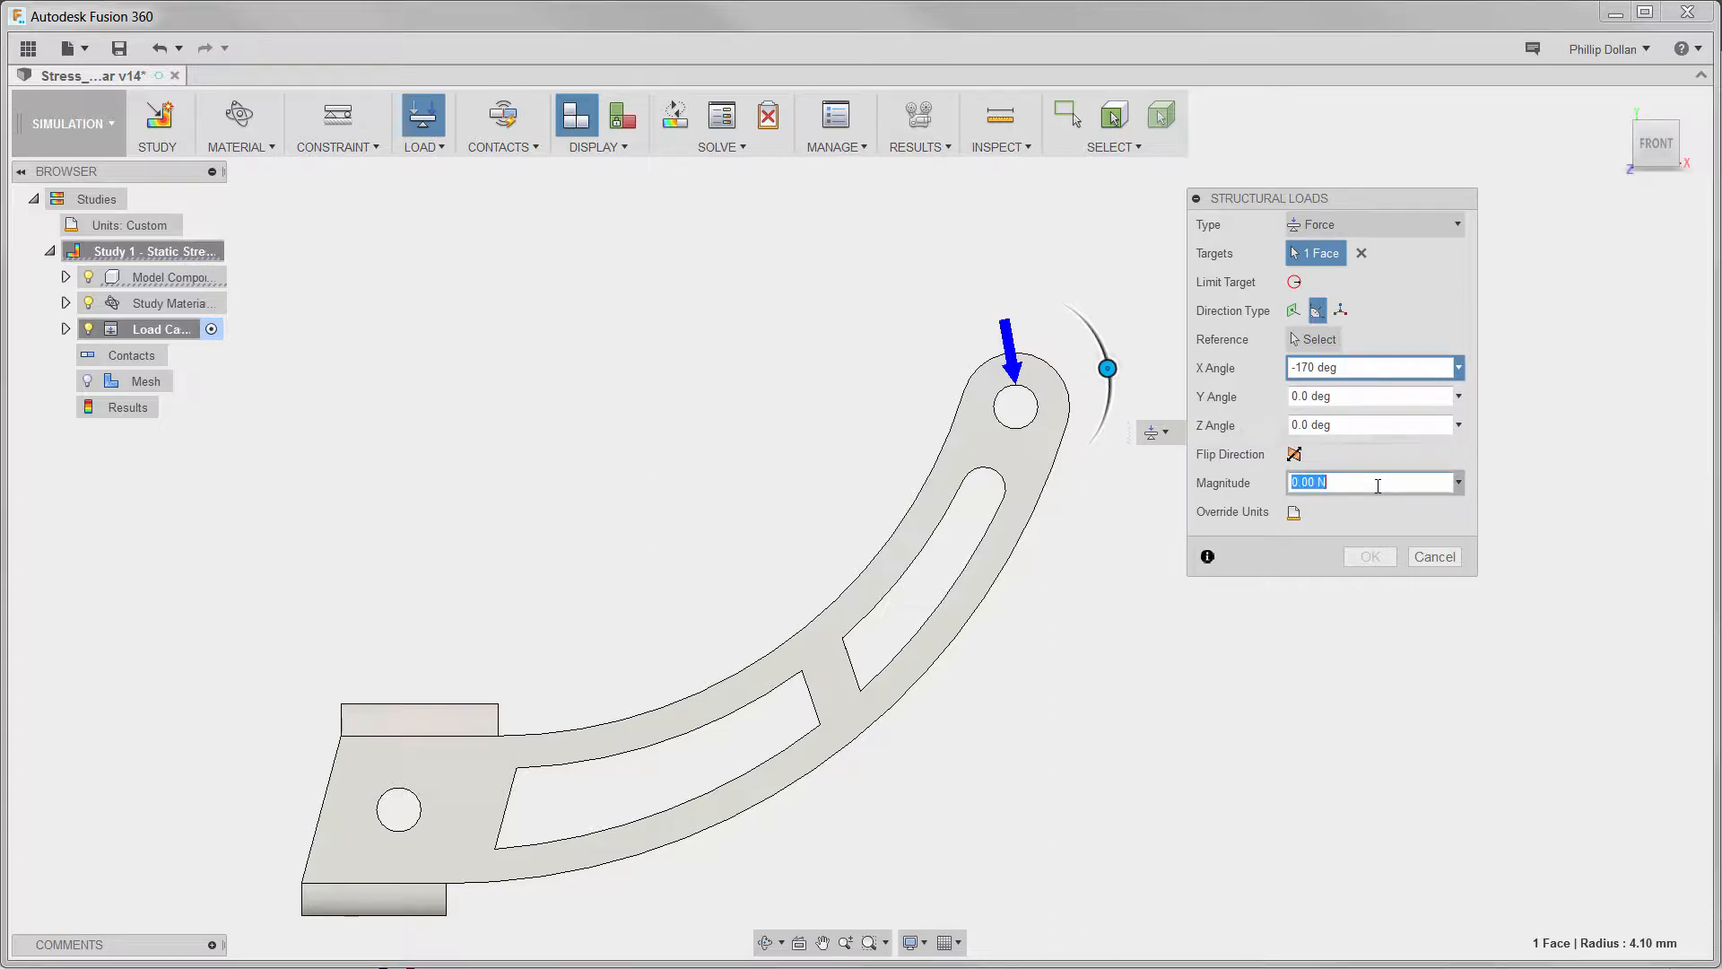
pyautogui.write('350')
pyautogui.click(1371, 555)
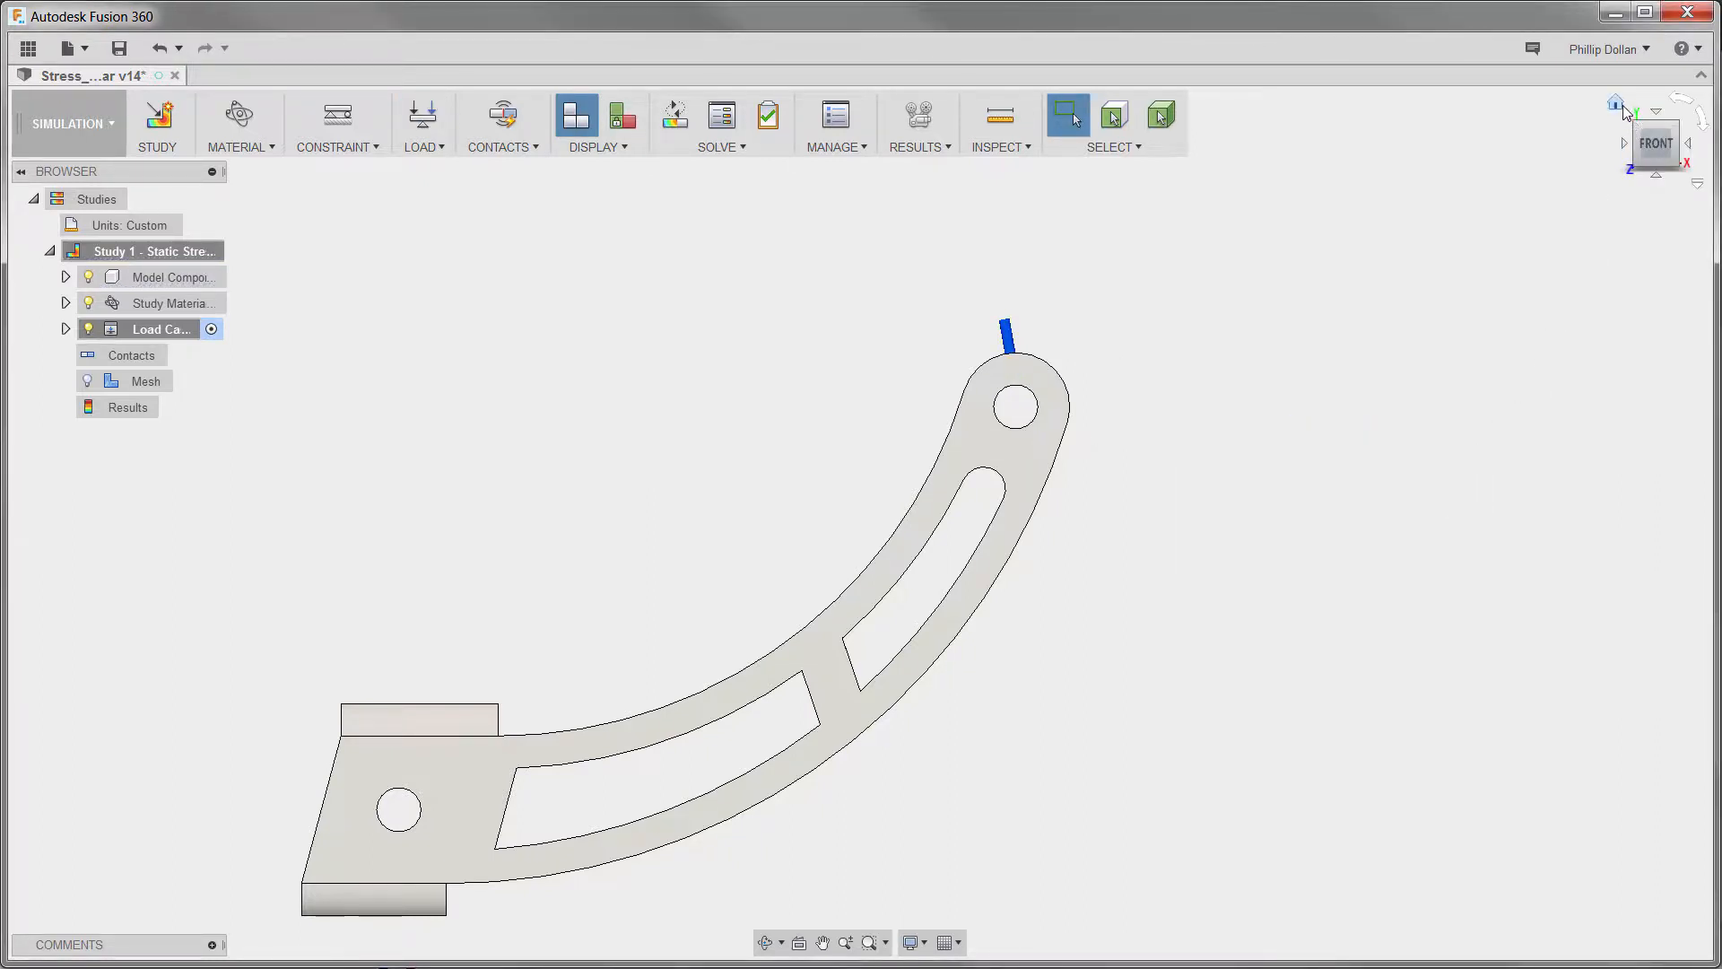
# Run the pre-check on the study setup and dismiss its report.
pyautogui.click(1615, 102)
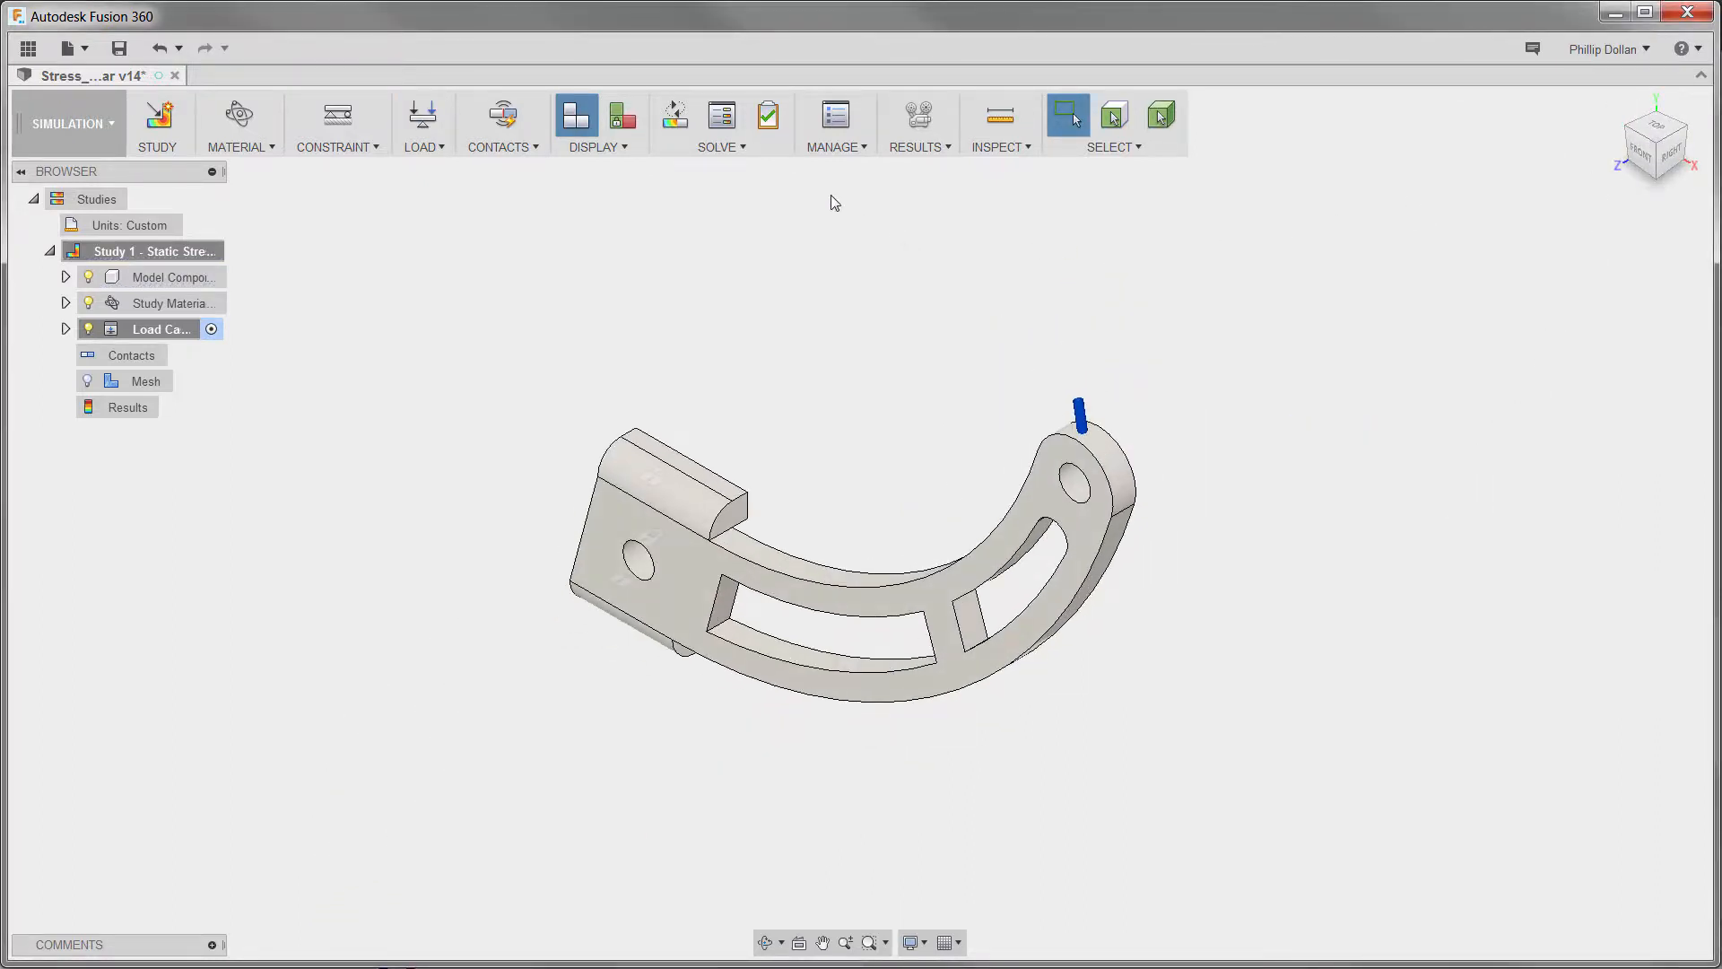
pyautogui.click(769, 125)
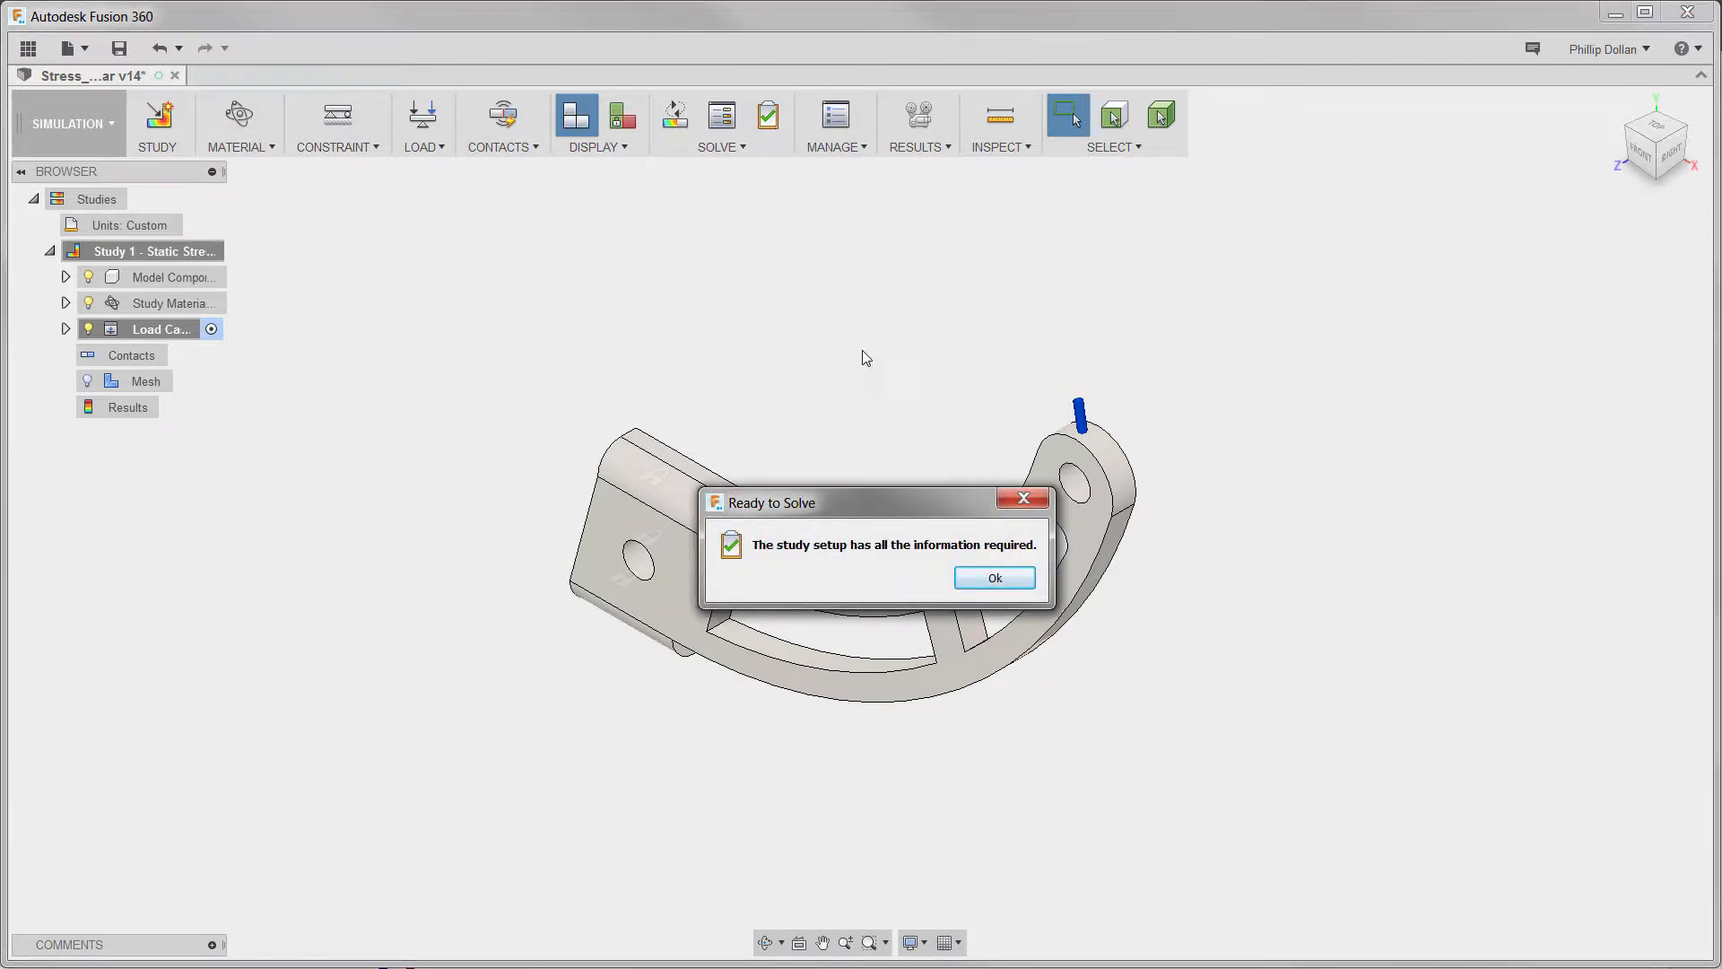
pyautogui.click(992, 578)
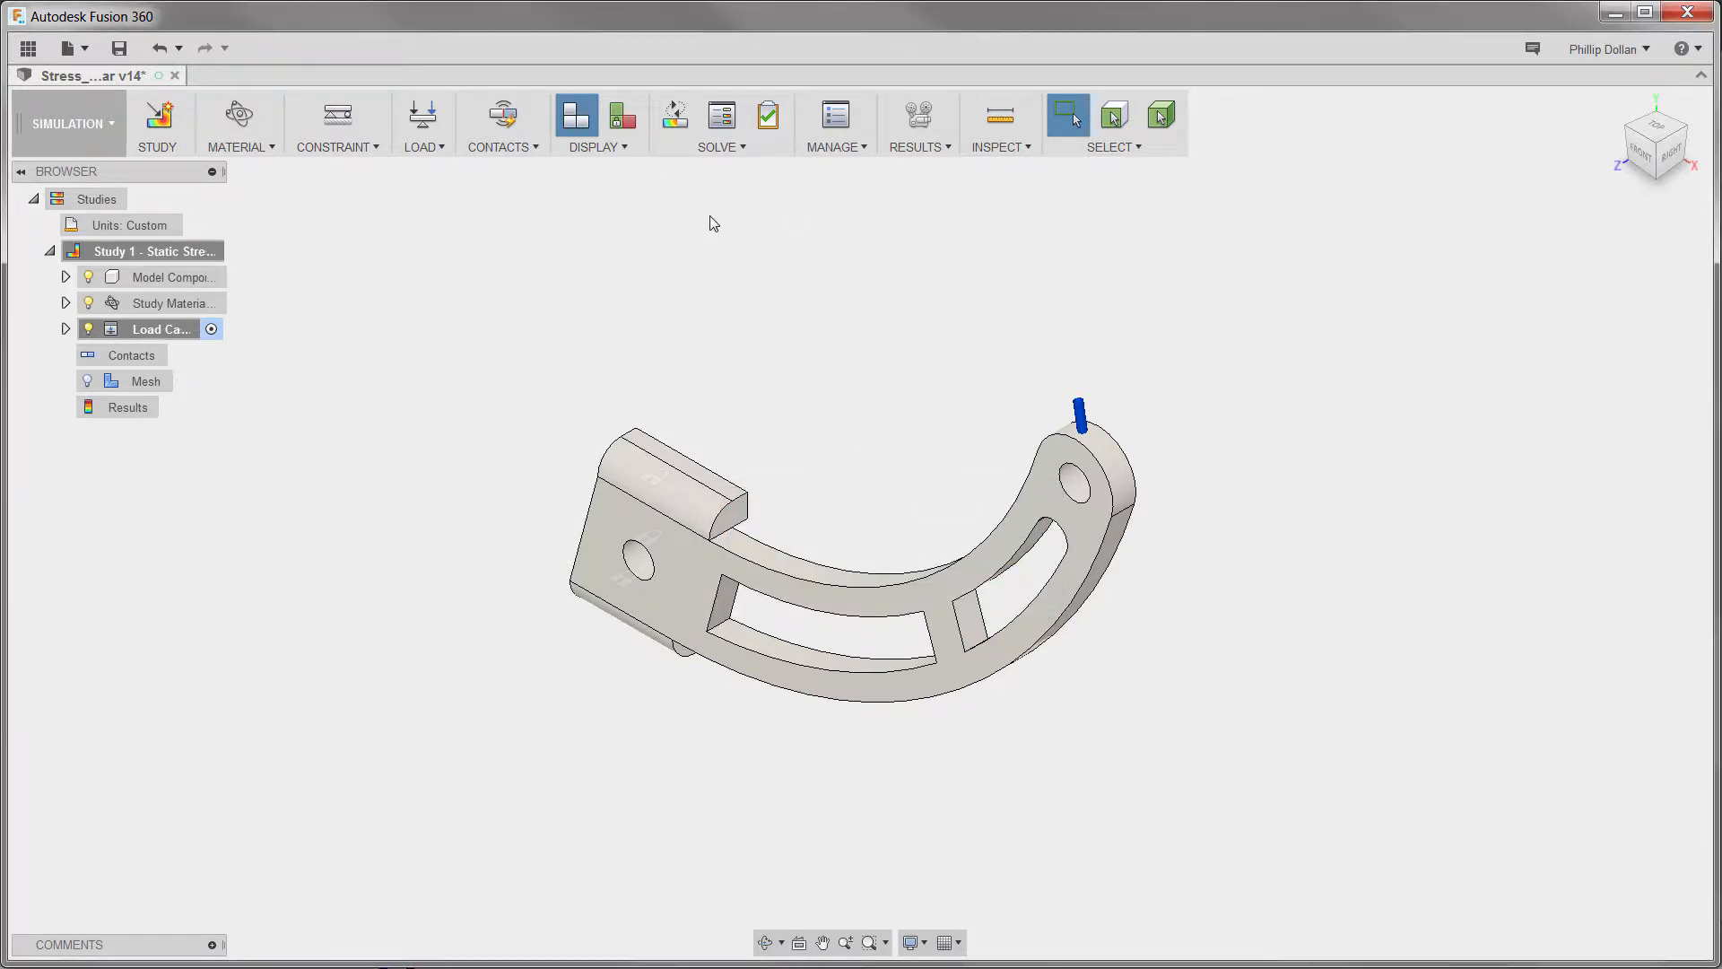
# Solve Study 1 - Static Stress on the cloud and close the job status to show the results on the model.
pyautogui.click(675, 117)
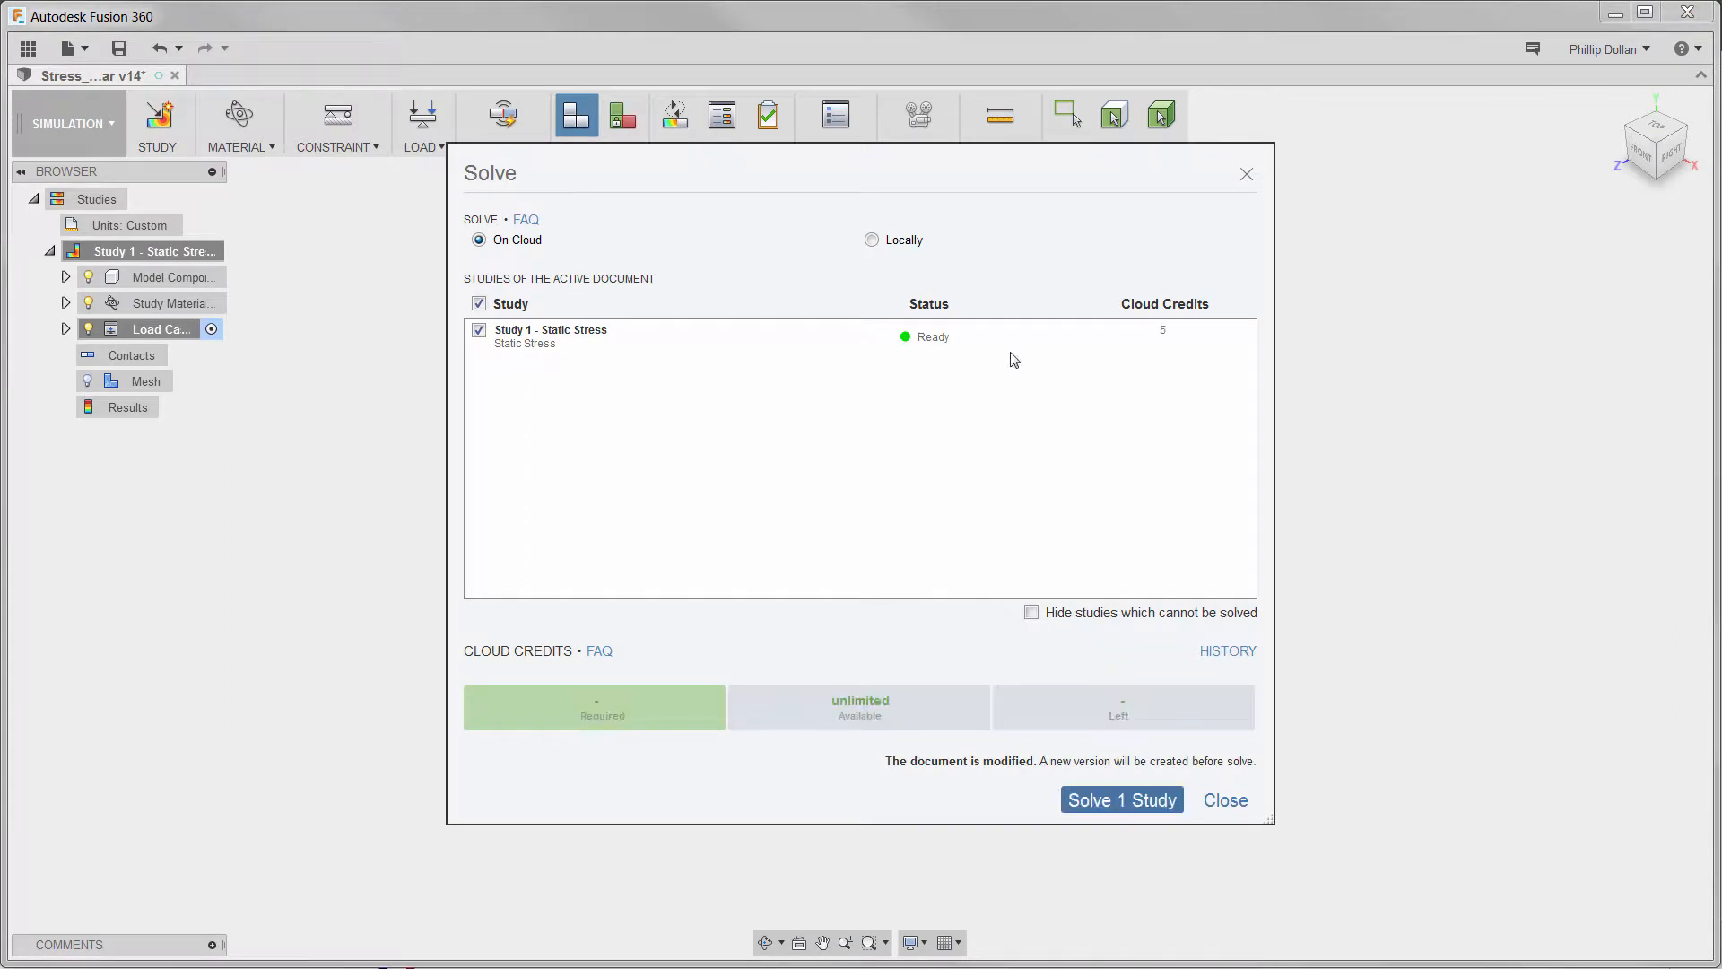
pyautogui.click(1128, 802)
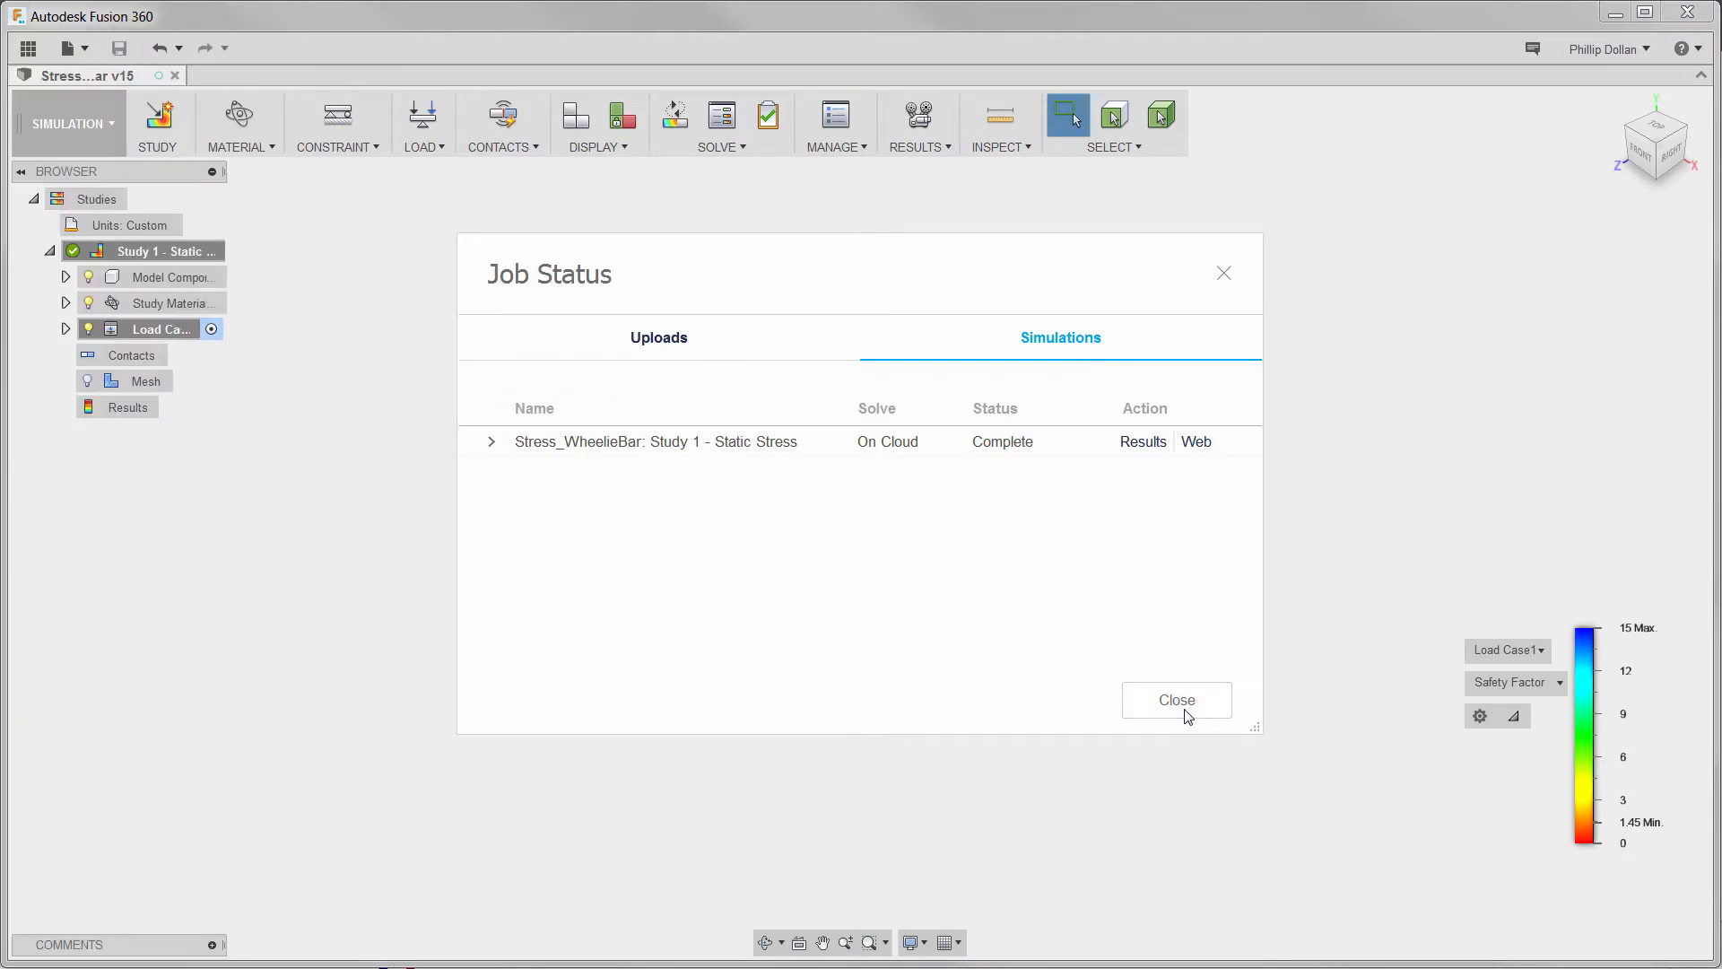
pyautogui.click(1176, 701)
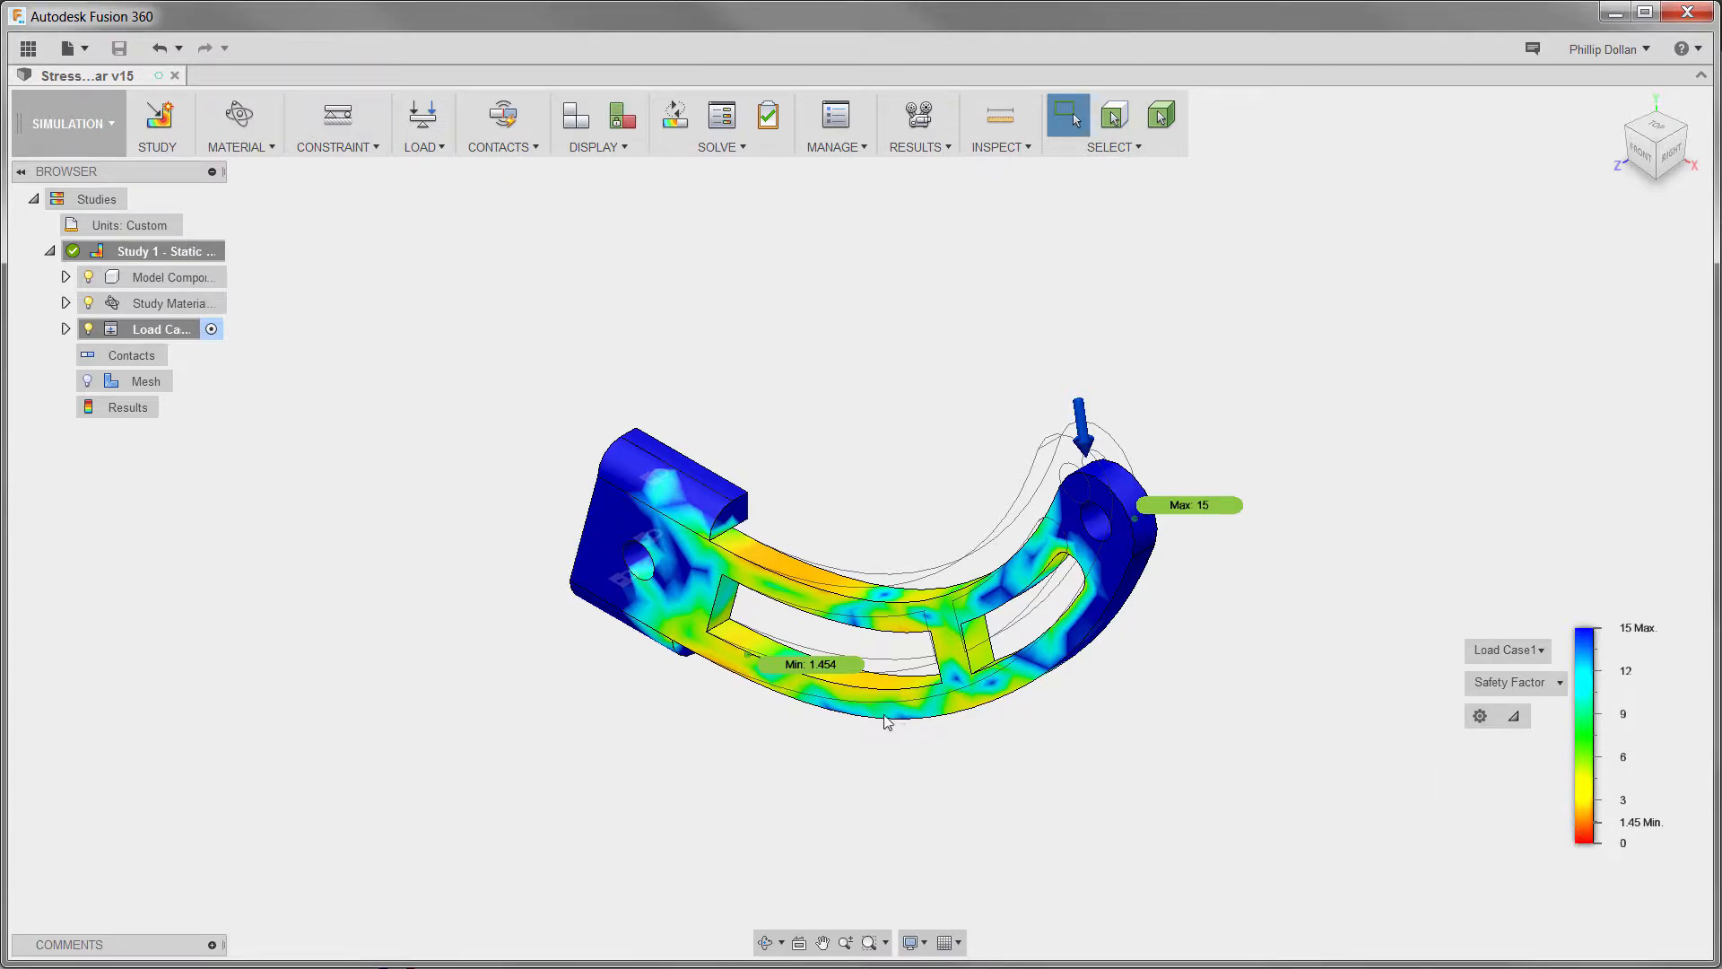
# Return to the Model workspace and roll the design history forward one feature to include the rounded corners of the arm's two slots.
pyautogui.scroll(6, 756, 684)
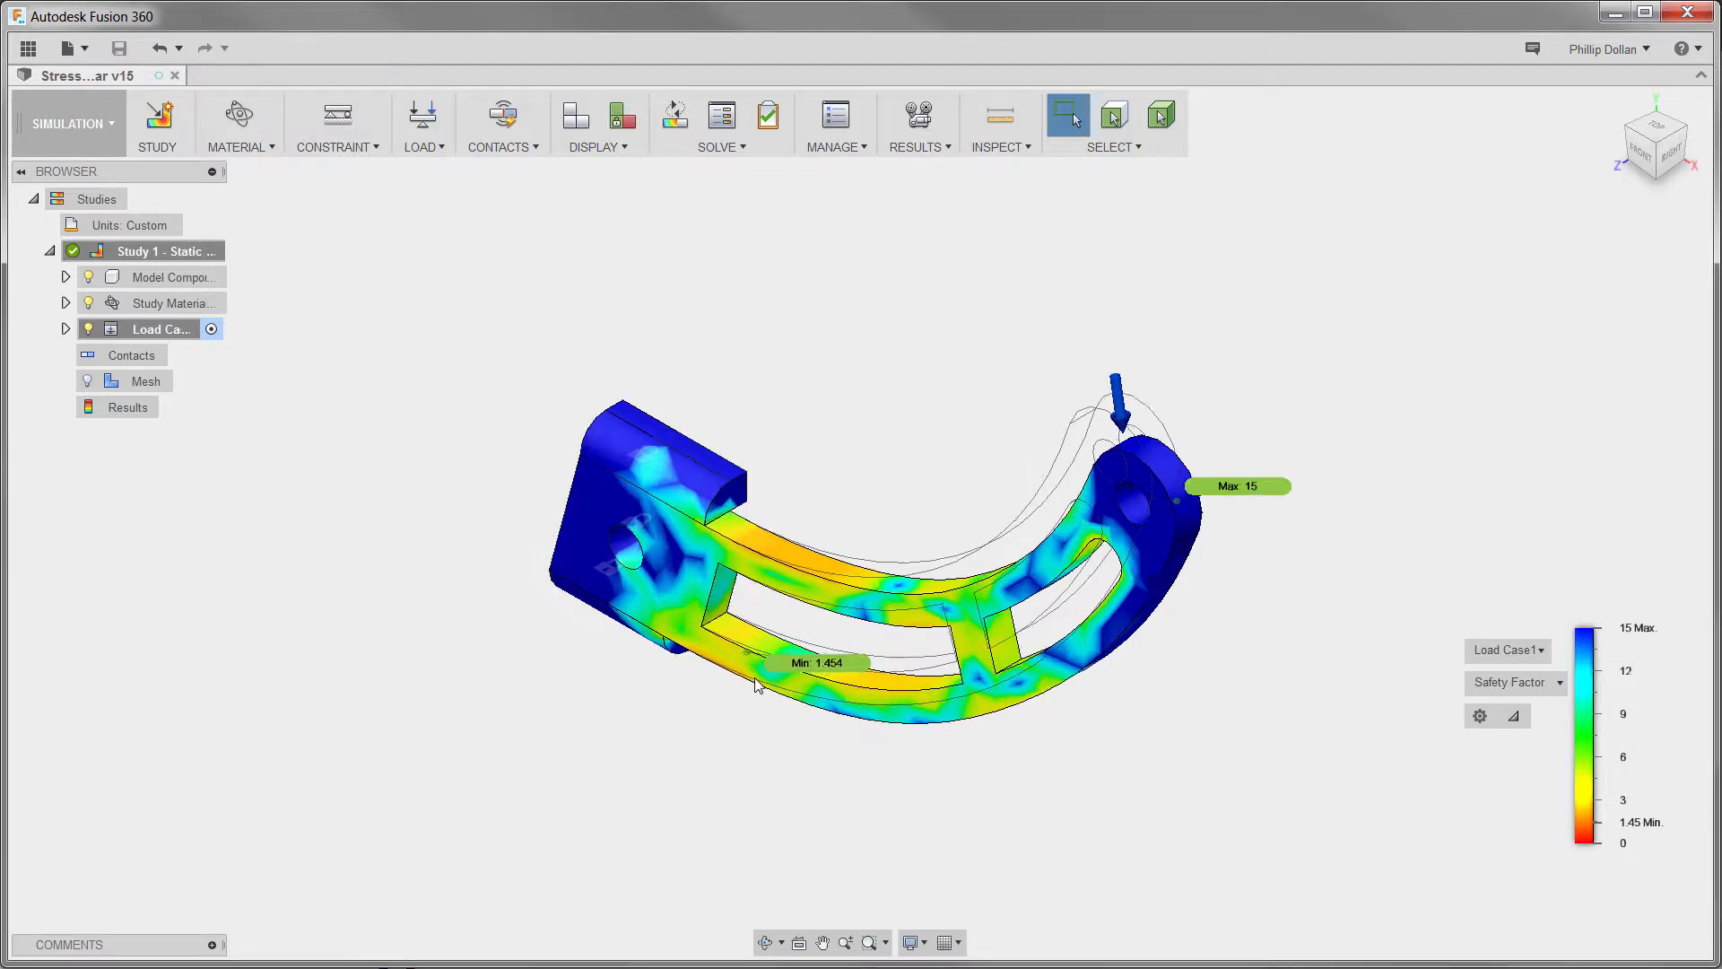
pyautogui.scroll(2, 756, 684)
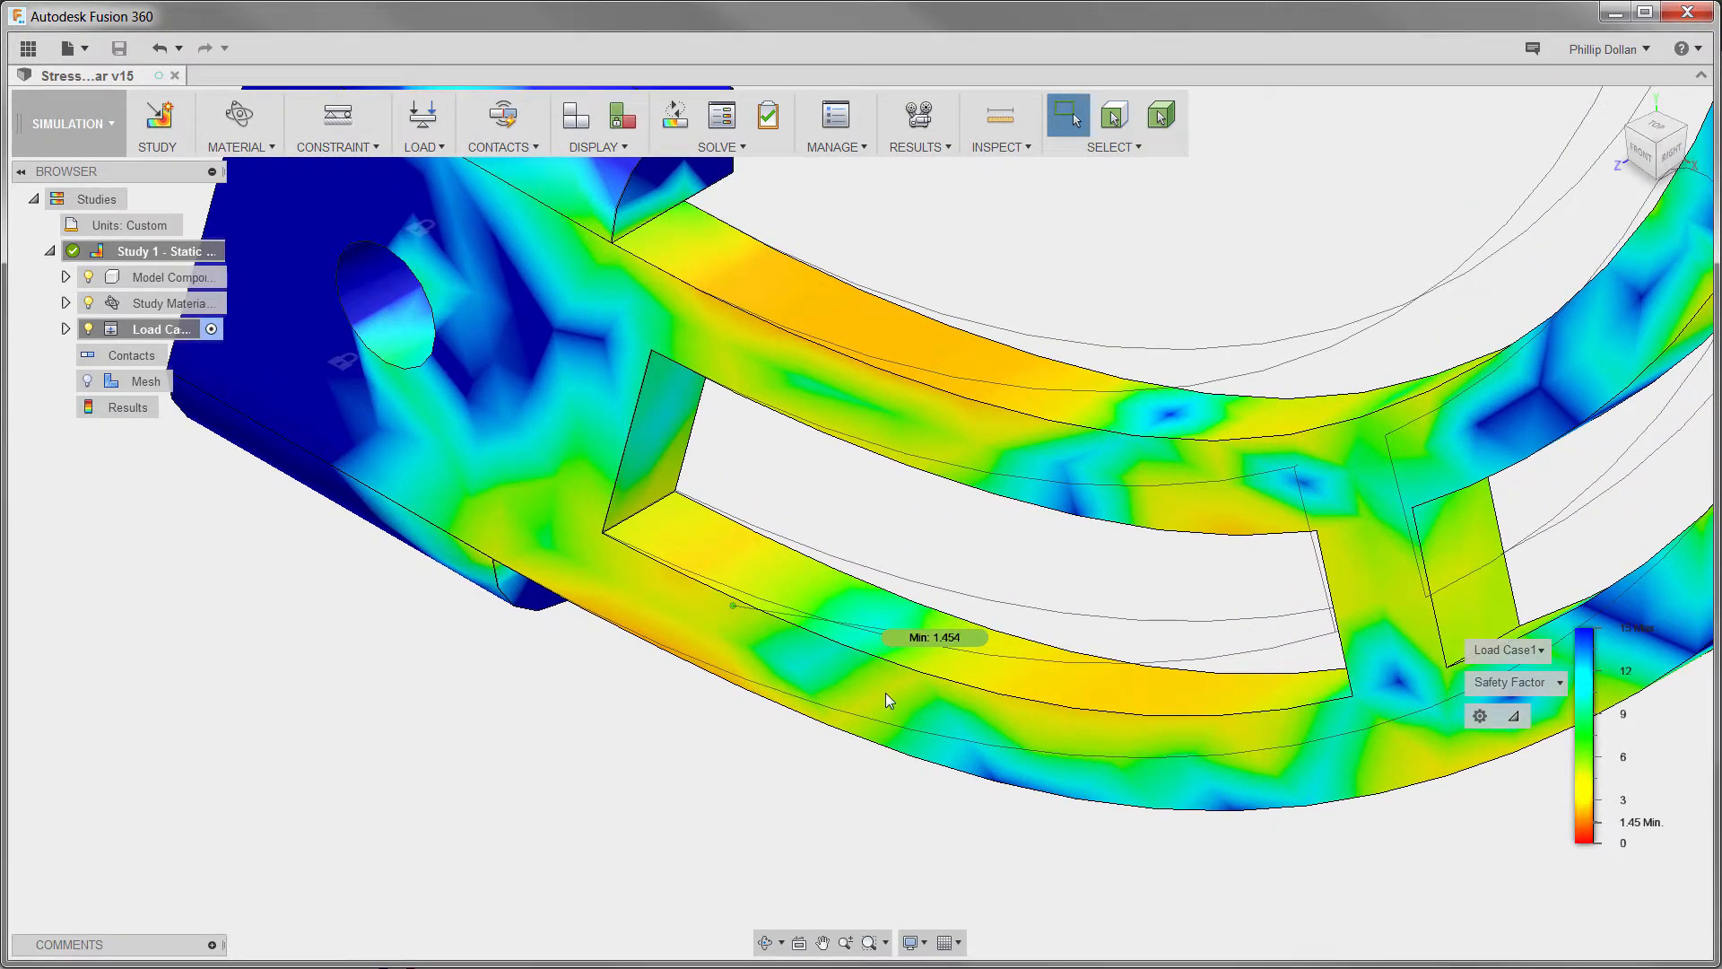
pyautogui.scroll(-3, 886, 692)
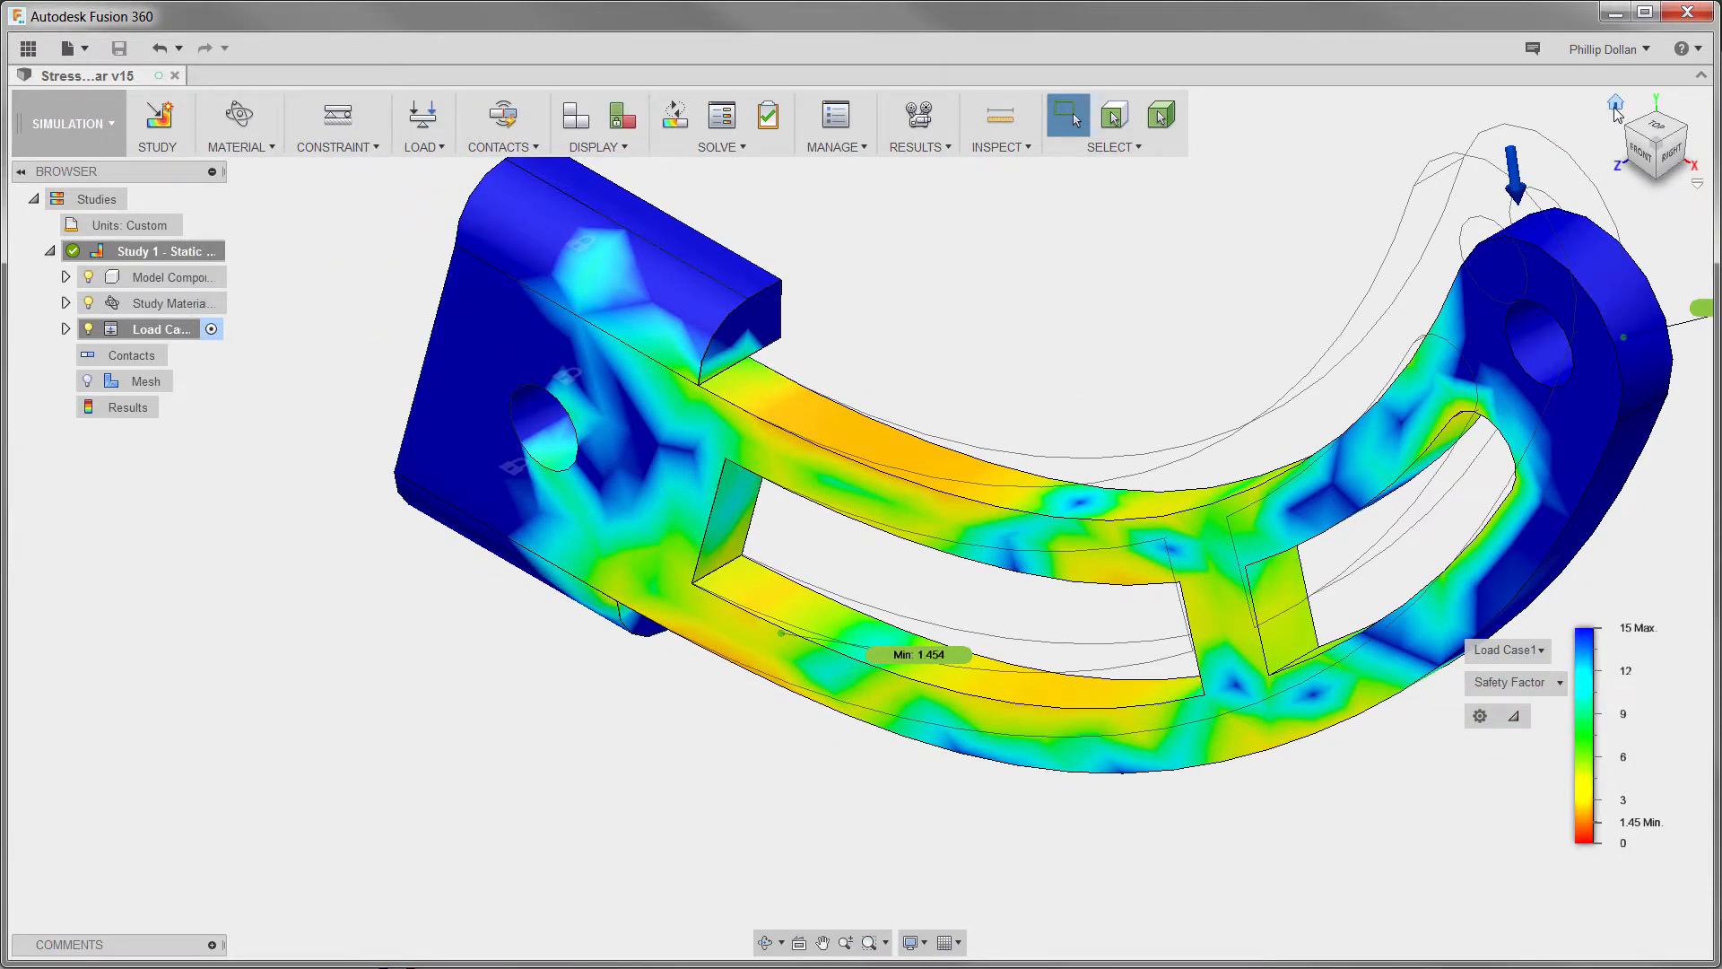
pyautogui.click(1615, 103)
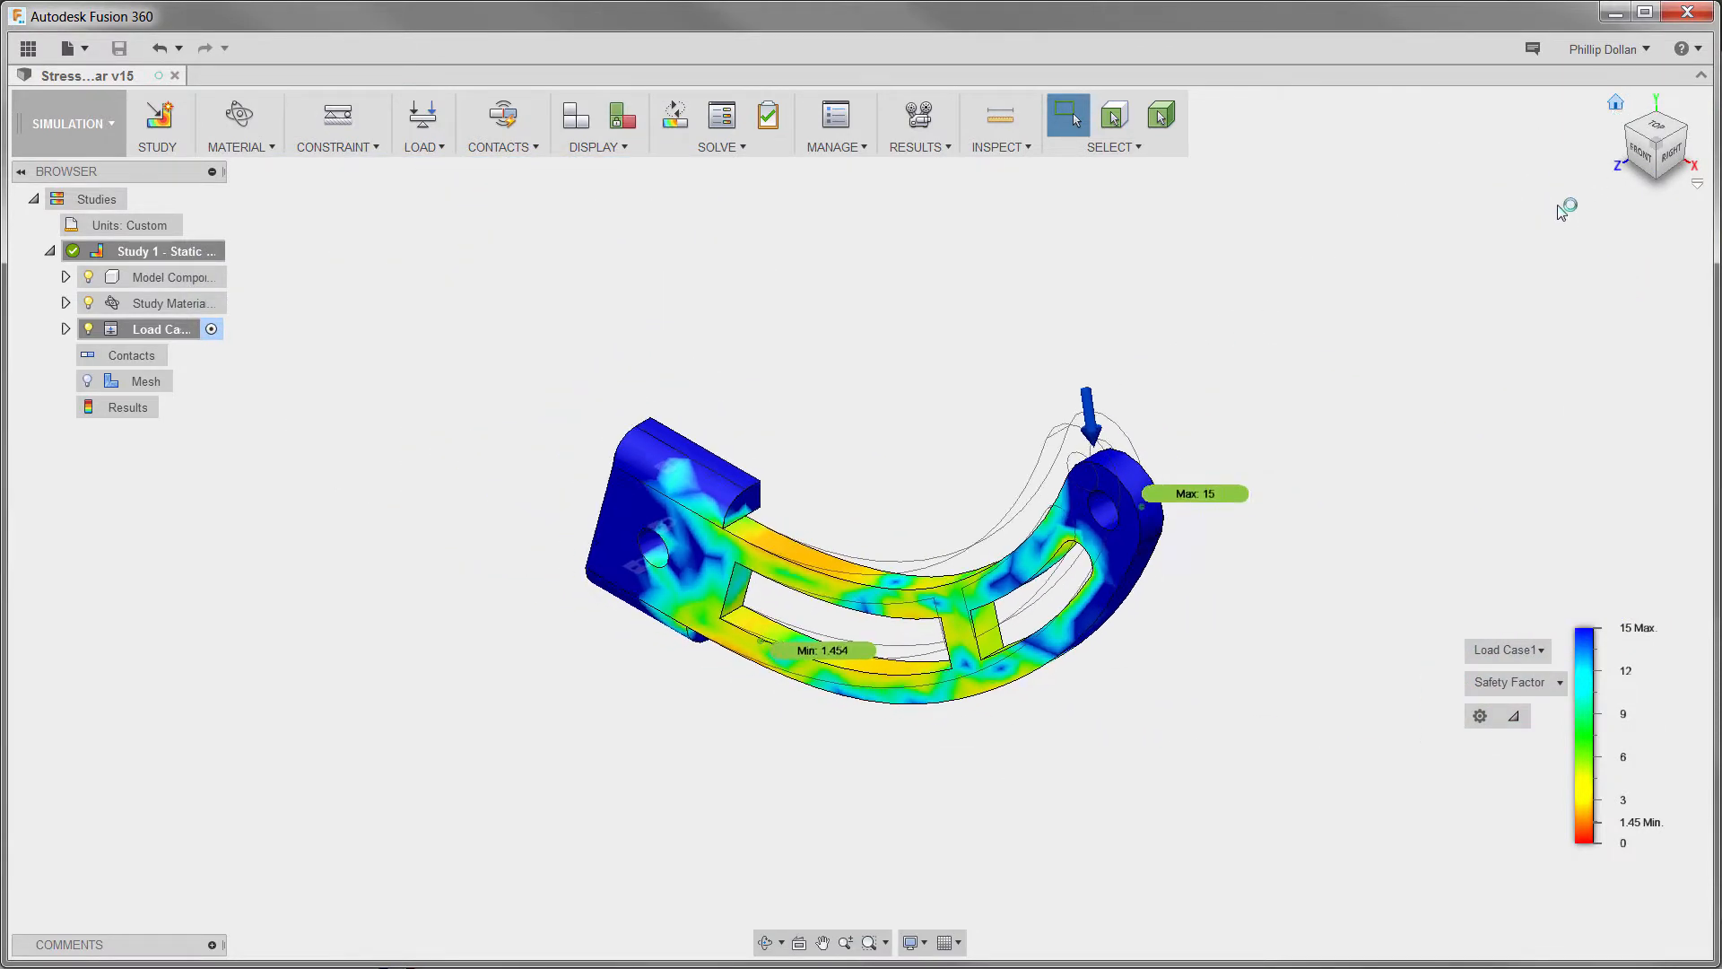
pyautogui.click(101, 133)
pyautogui.click(72, 177)
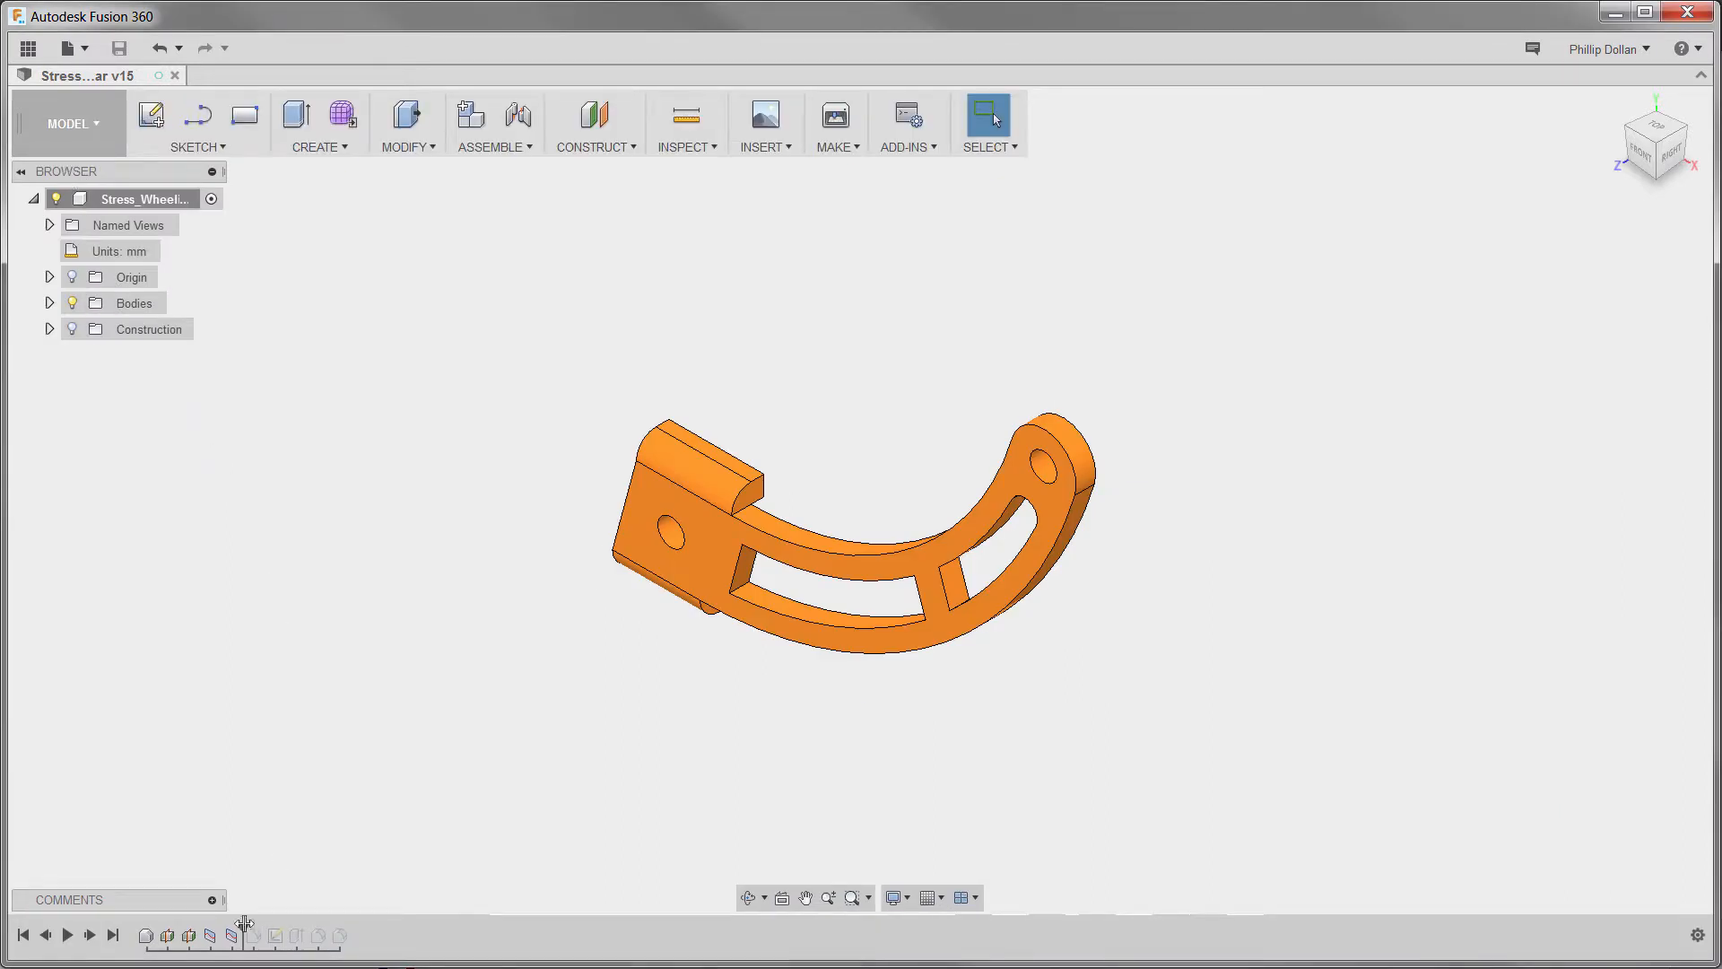
pyautogui.moveTo(243, 924); pyautogui.dragTo(264, 925)
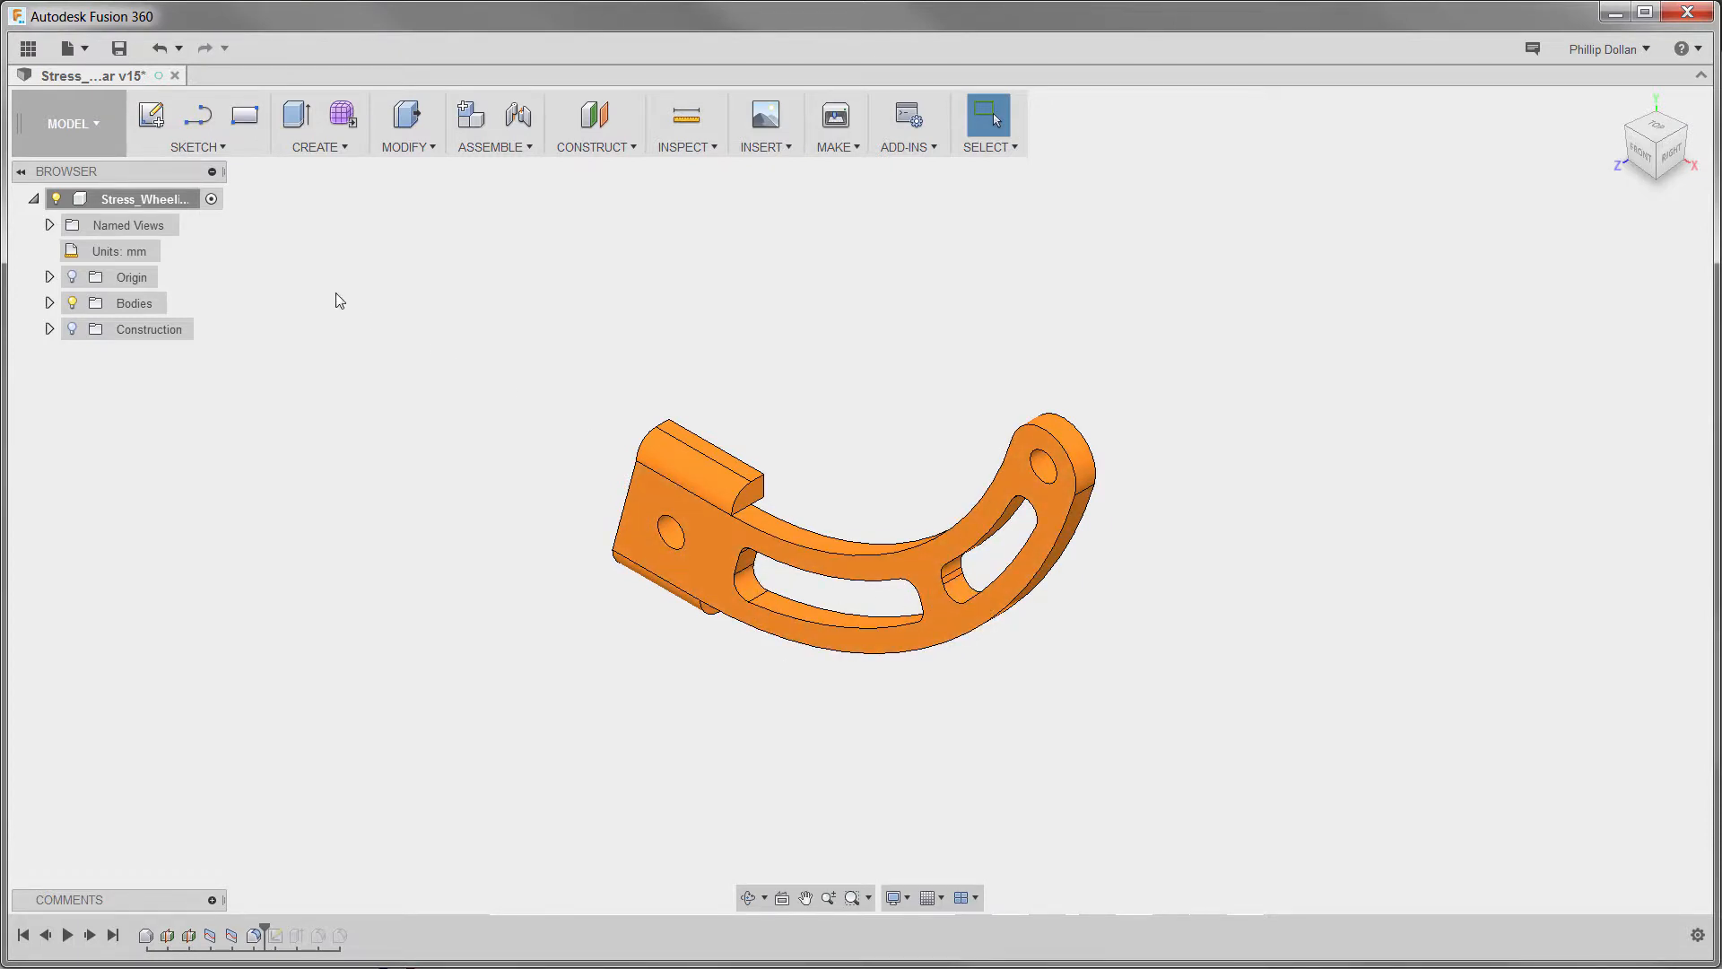
# Switch to the Simulation workspace and re-solve Study 1 - Static Stress on the cloud for the filleted slots.
pyautogui.click(114, 147)
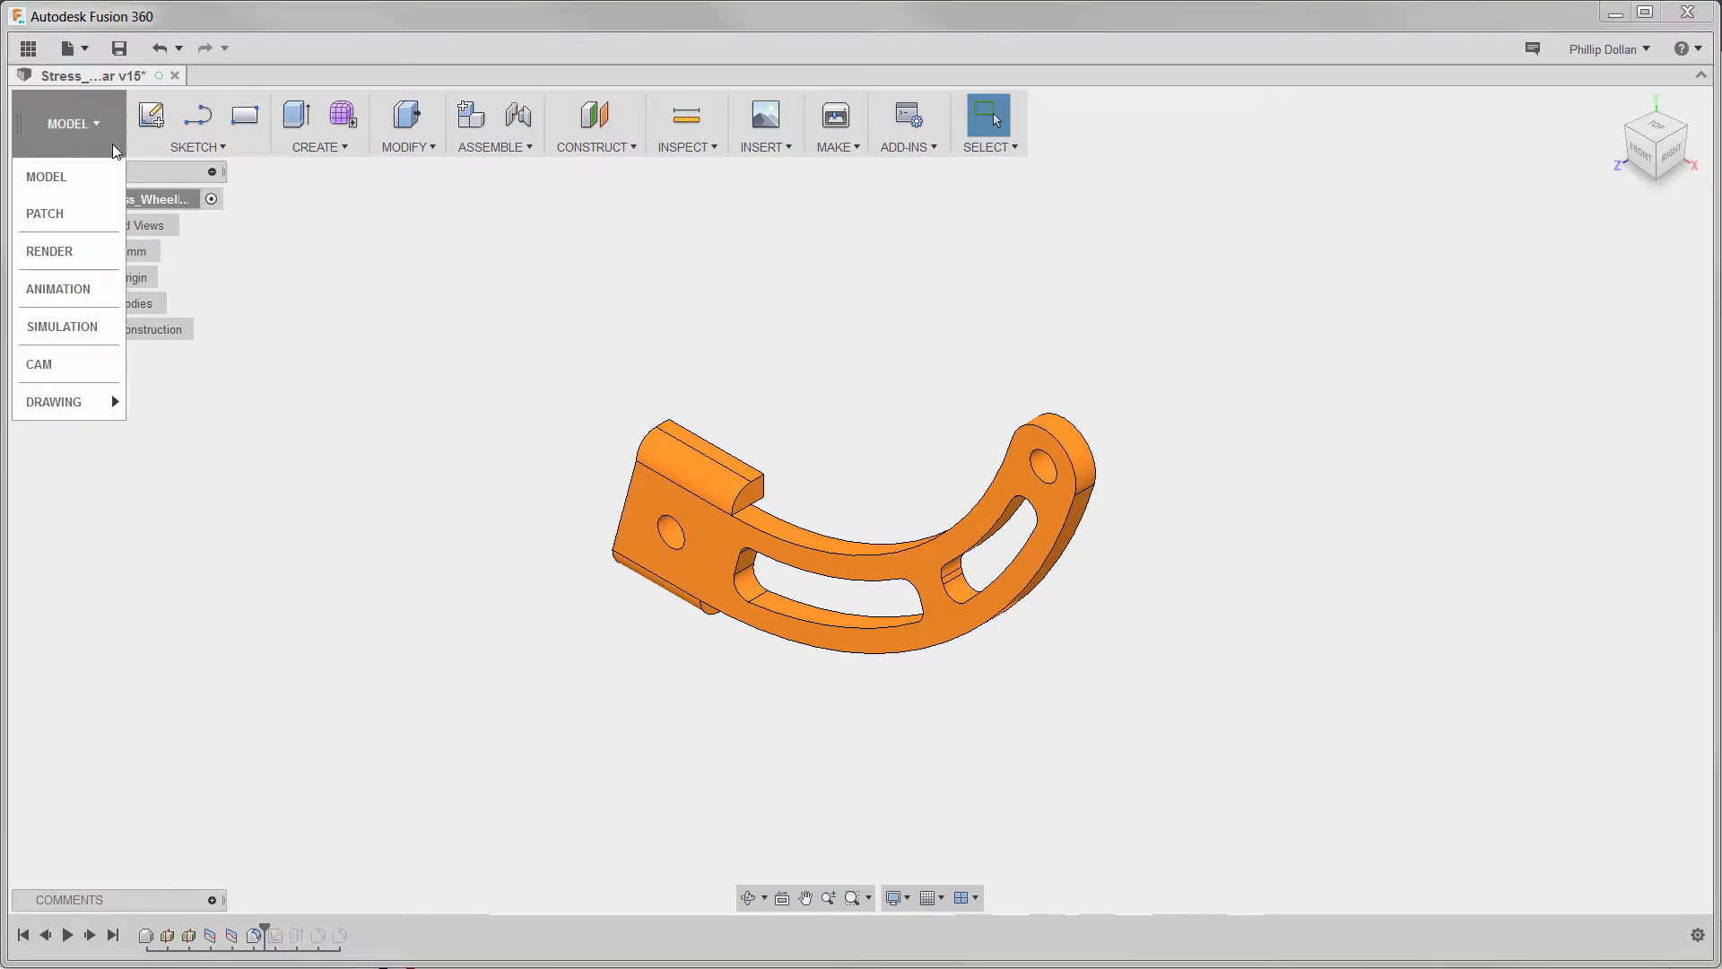
pyautogui.click(88, 324)
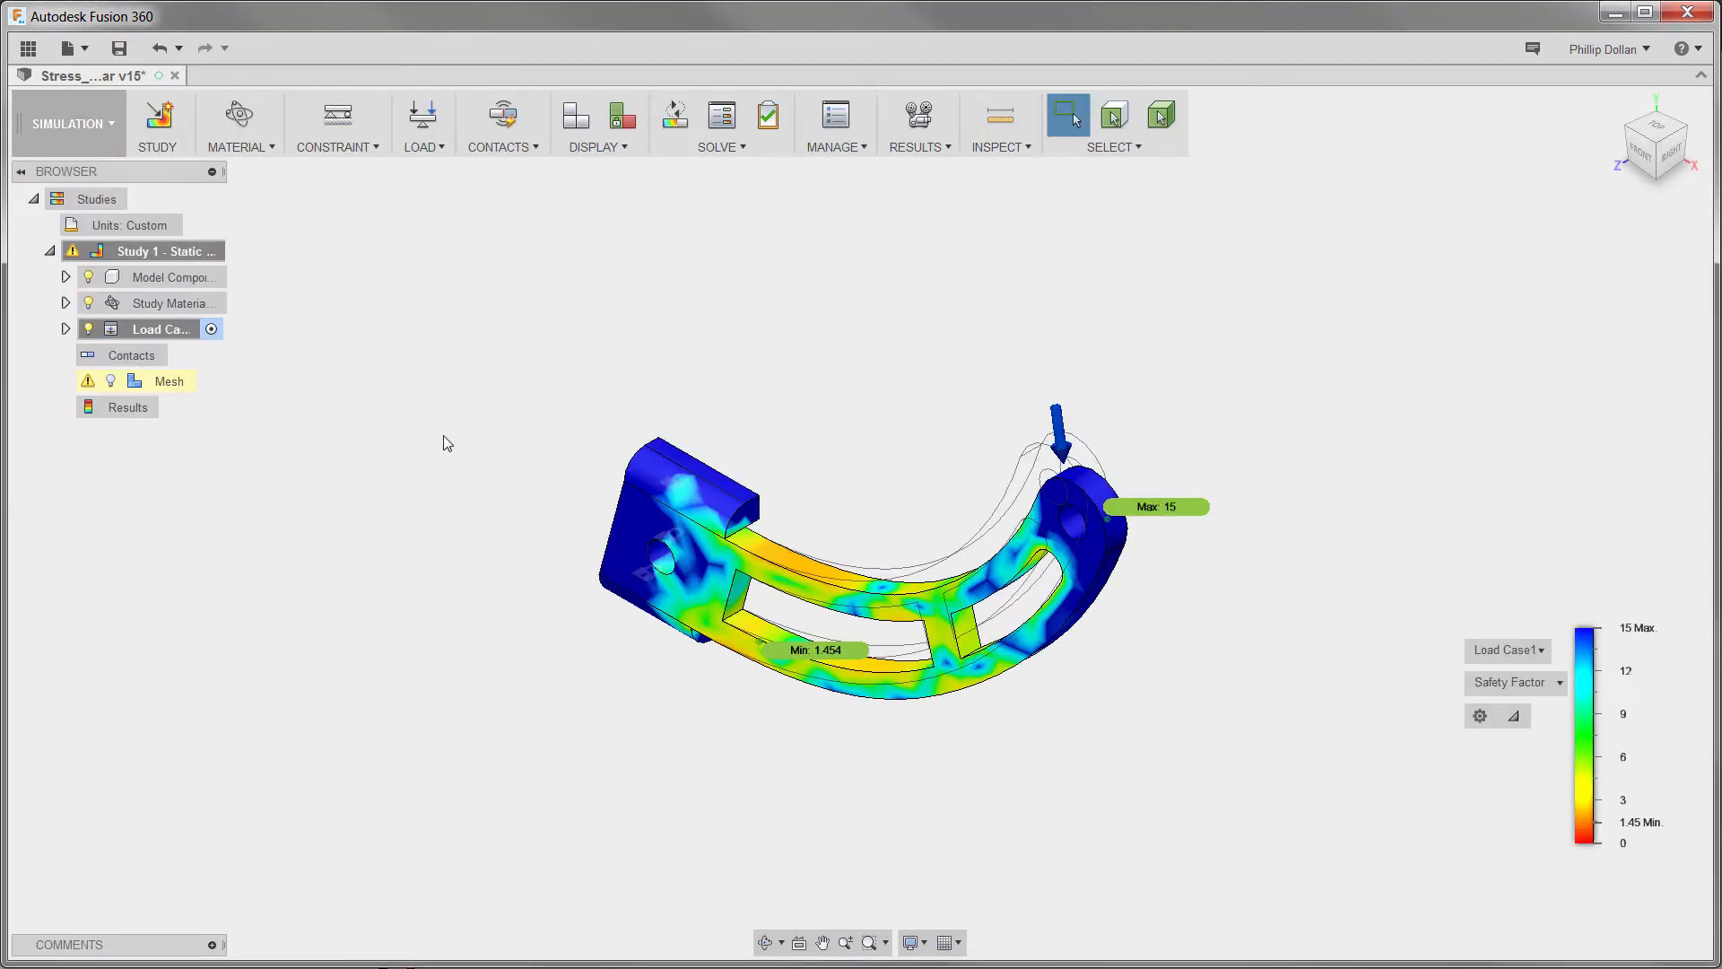
pyautogui.click(675, 116)
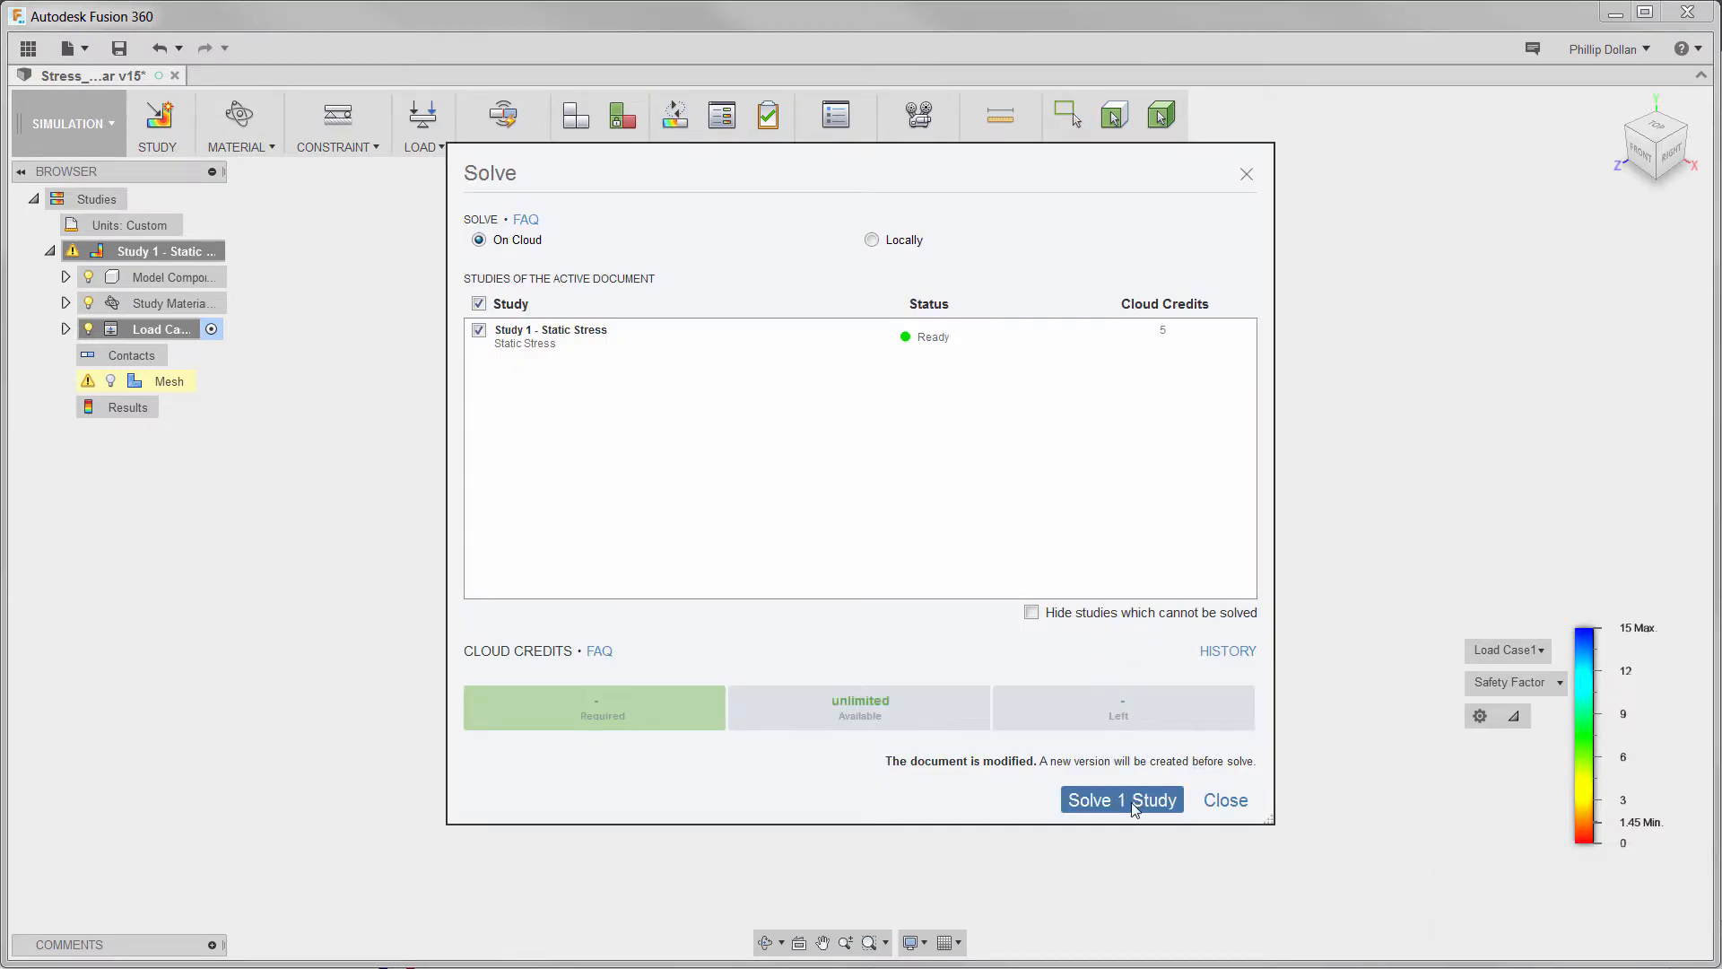
pyautogui.click(1134, 807)
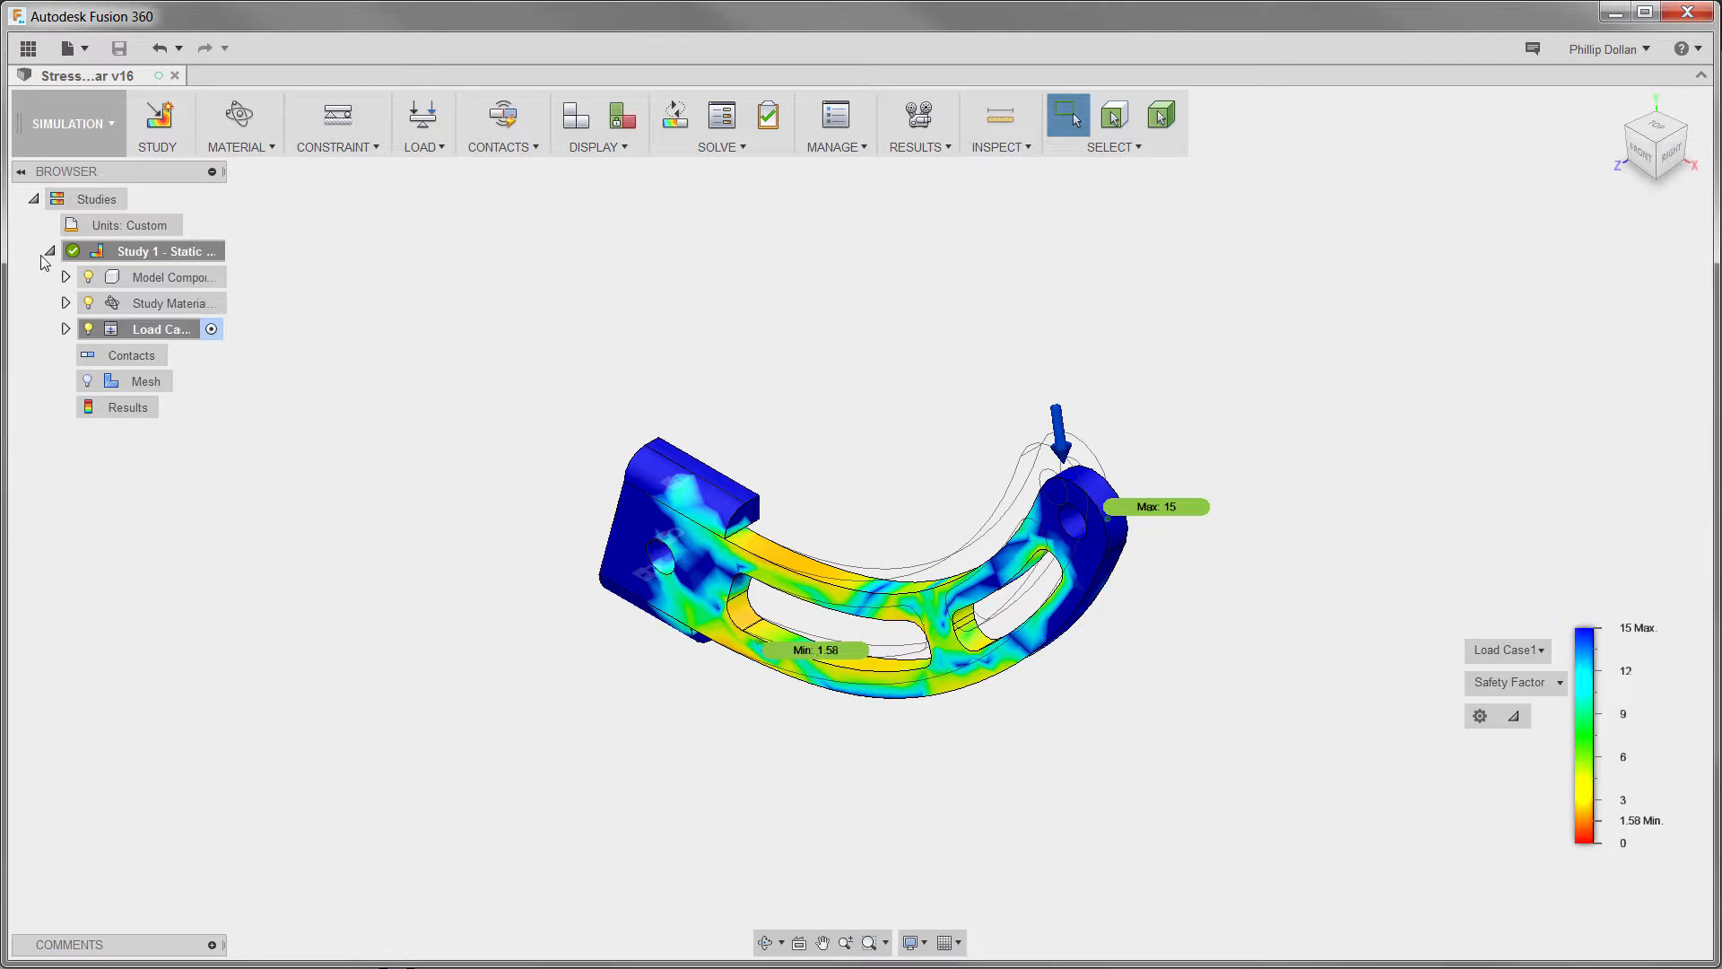
# In the Model workspace, roll the design history forward to include the extra rib across the longer slot and its corner fillets.
pyautogui.click(68, 130)
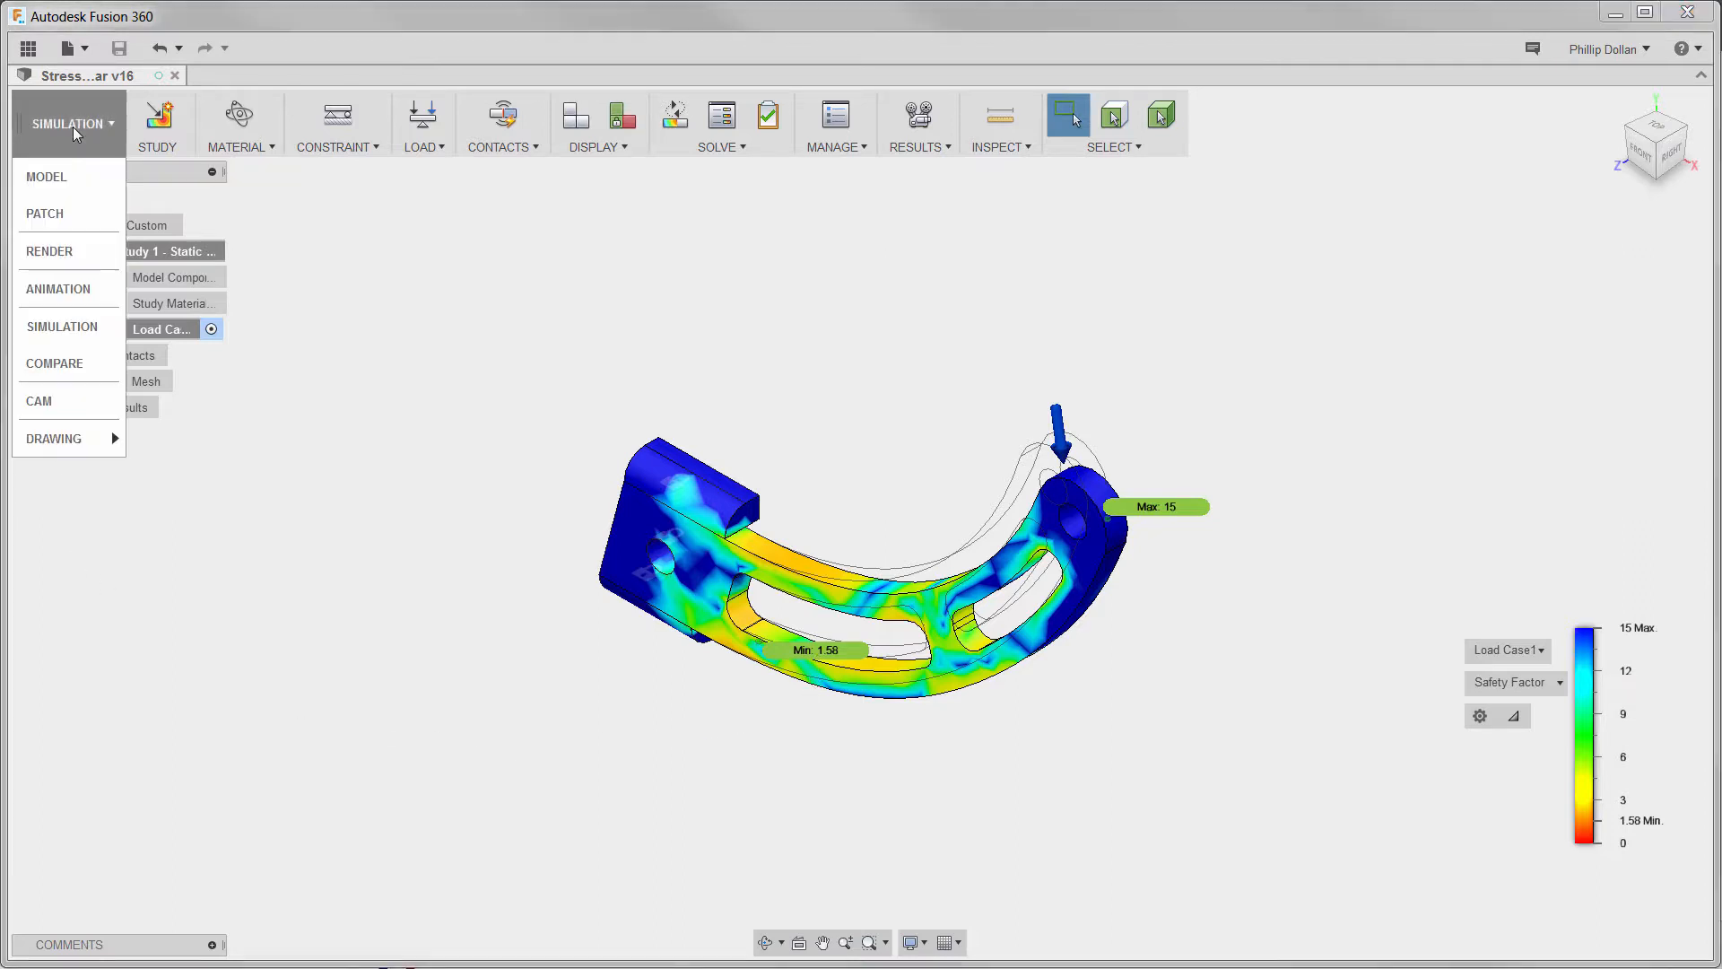
pyautogui.click(44, 177)
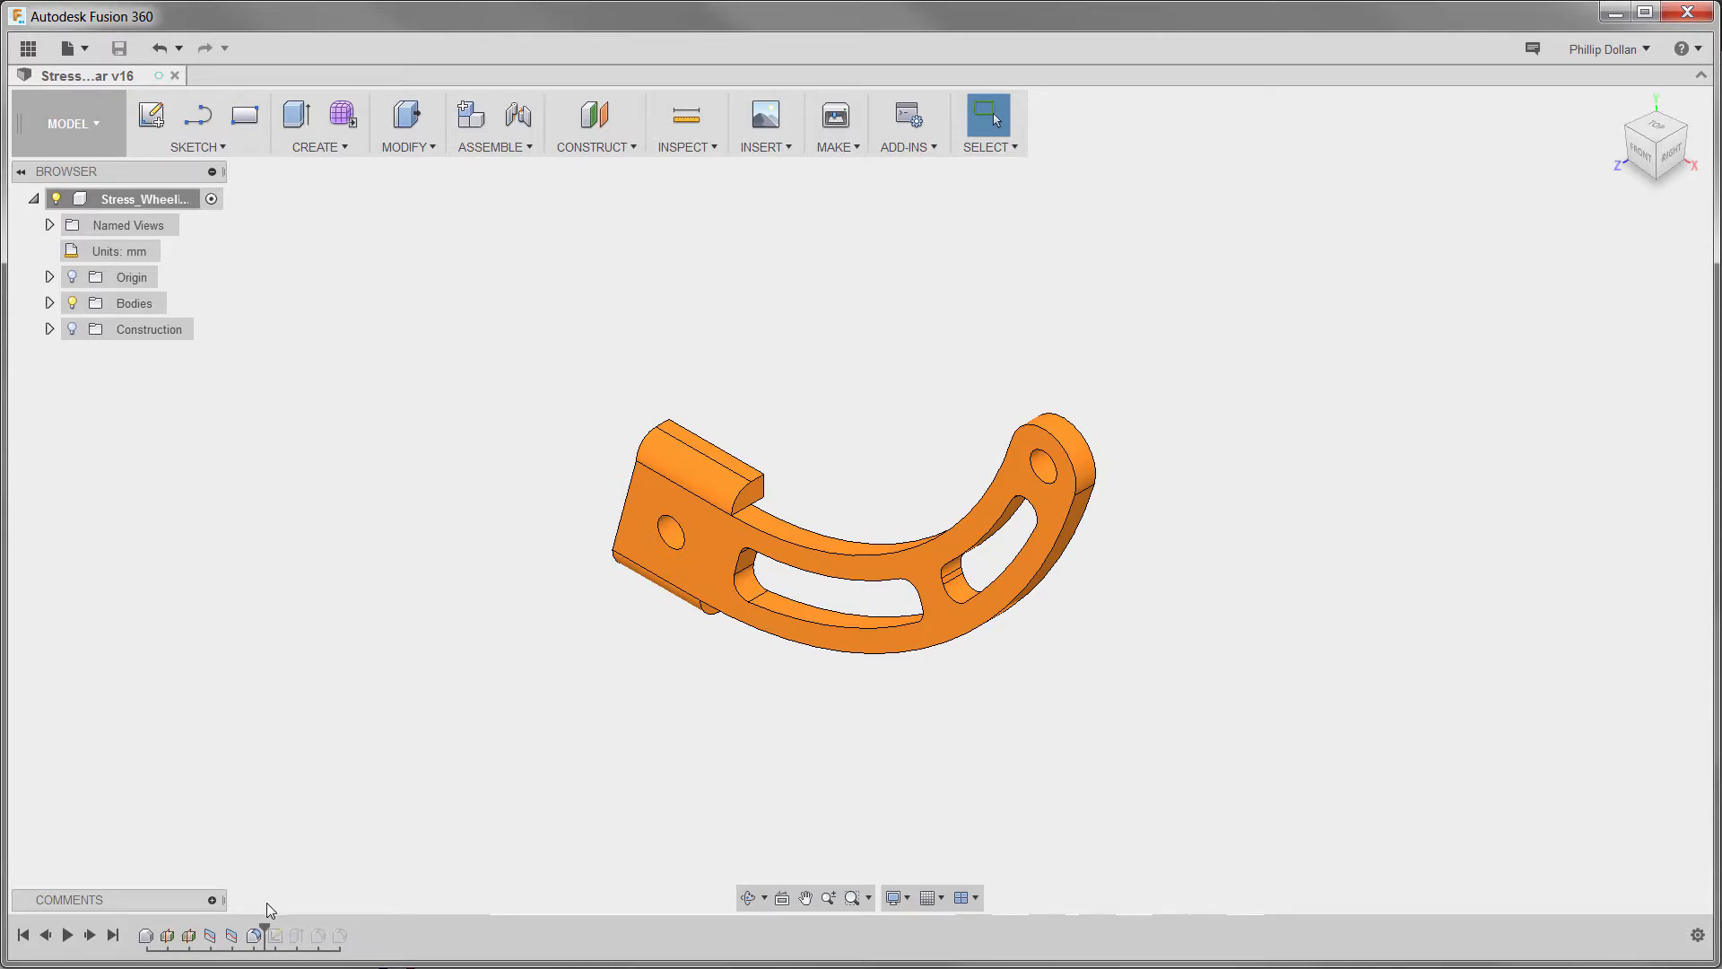
pyautogui.moveTo(265, 928); pyautogui.dragTo(295, 927)
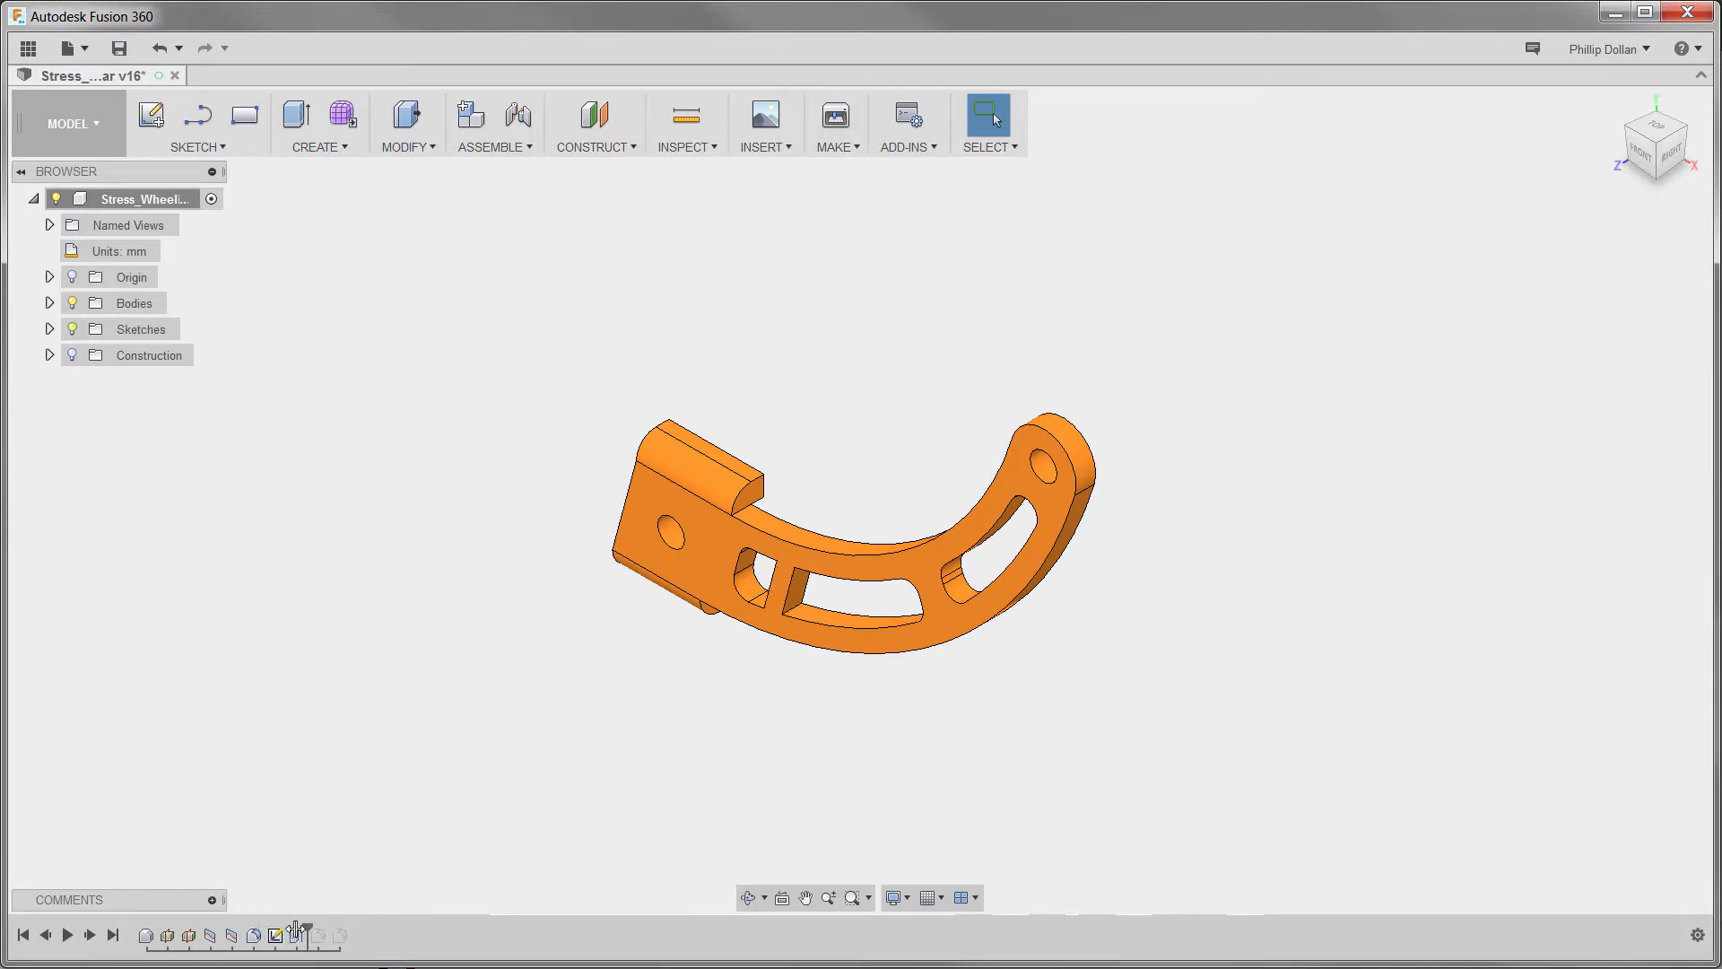
pyautogui.moveTo(302, 936); pyautogui.dragTo(316, 924)
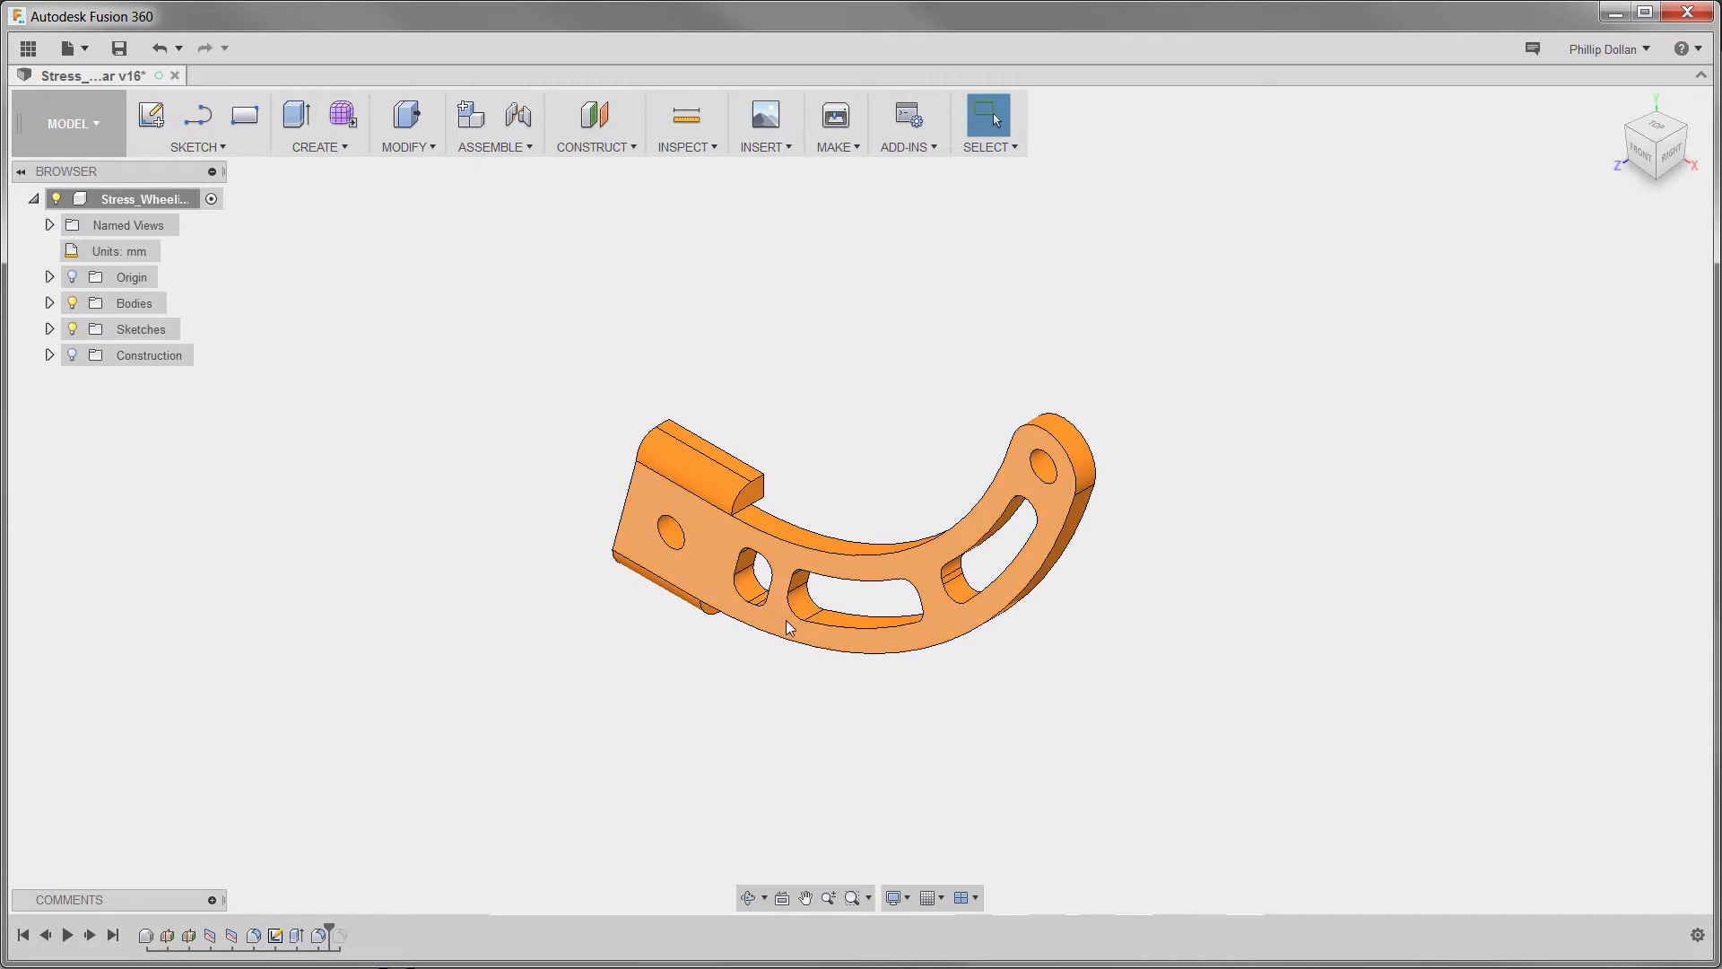
# Switch to the Simulation workspace, solve Study 1 - Static Stress on the cloud for the ribbed arm and close the job status.
pyautogui.click(95, 122)
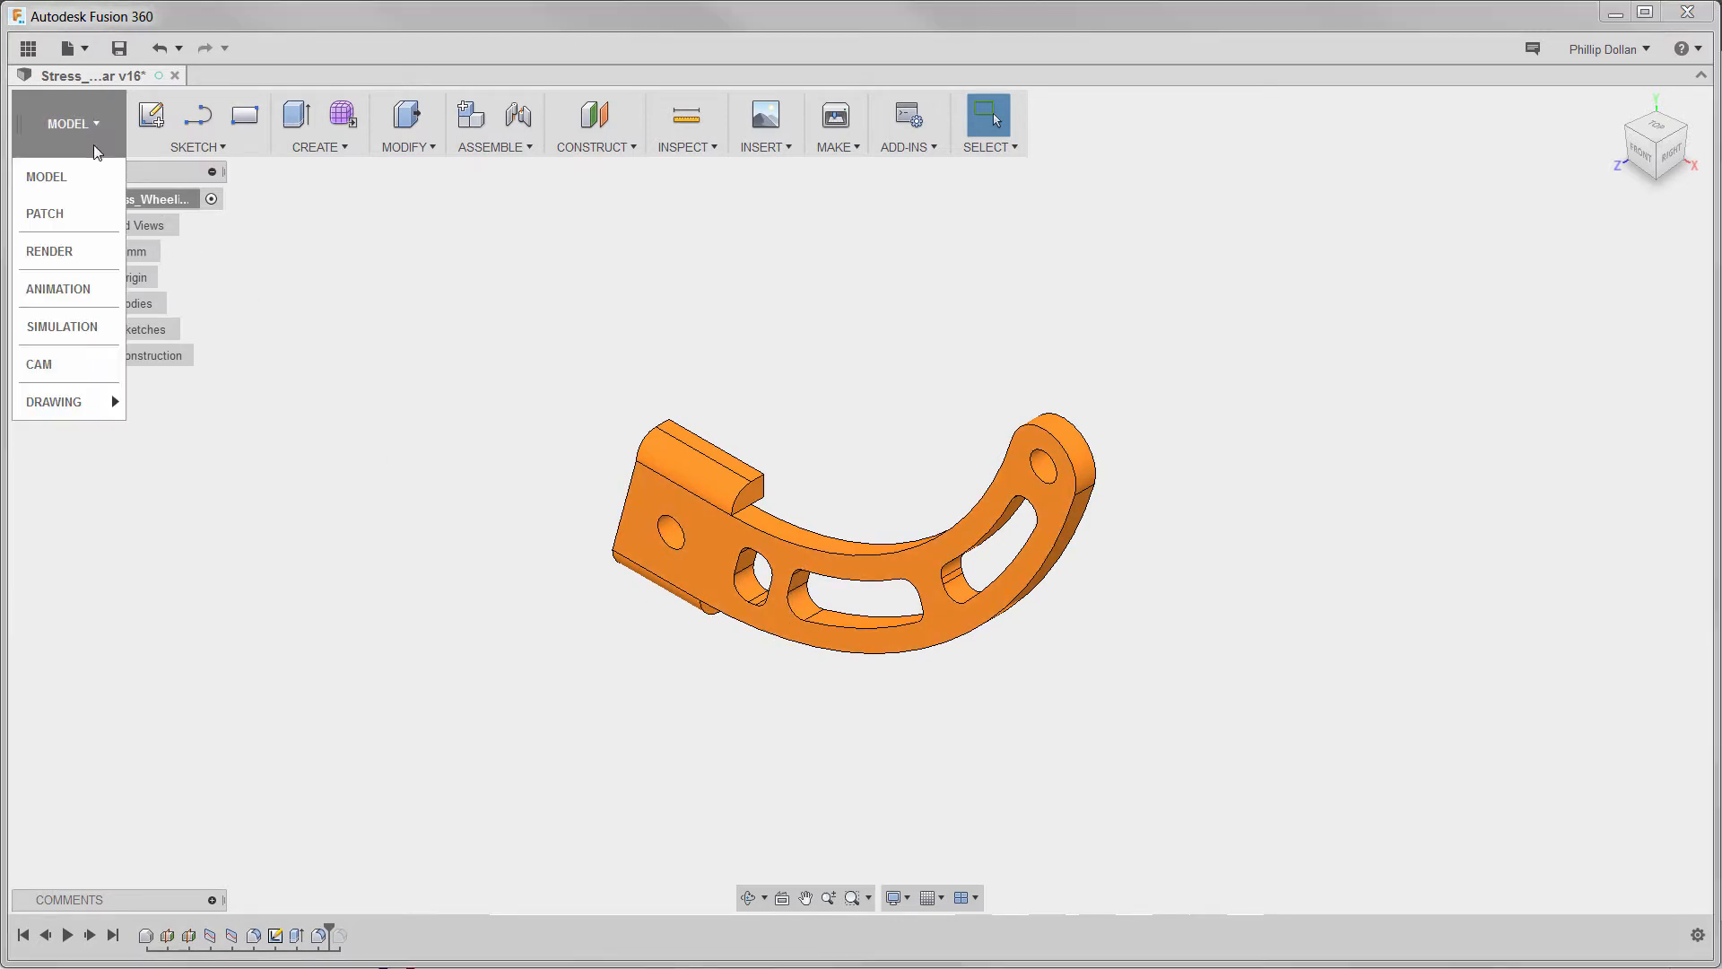
pyautogui.click(82, 327)
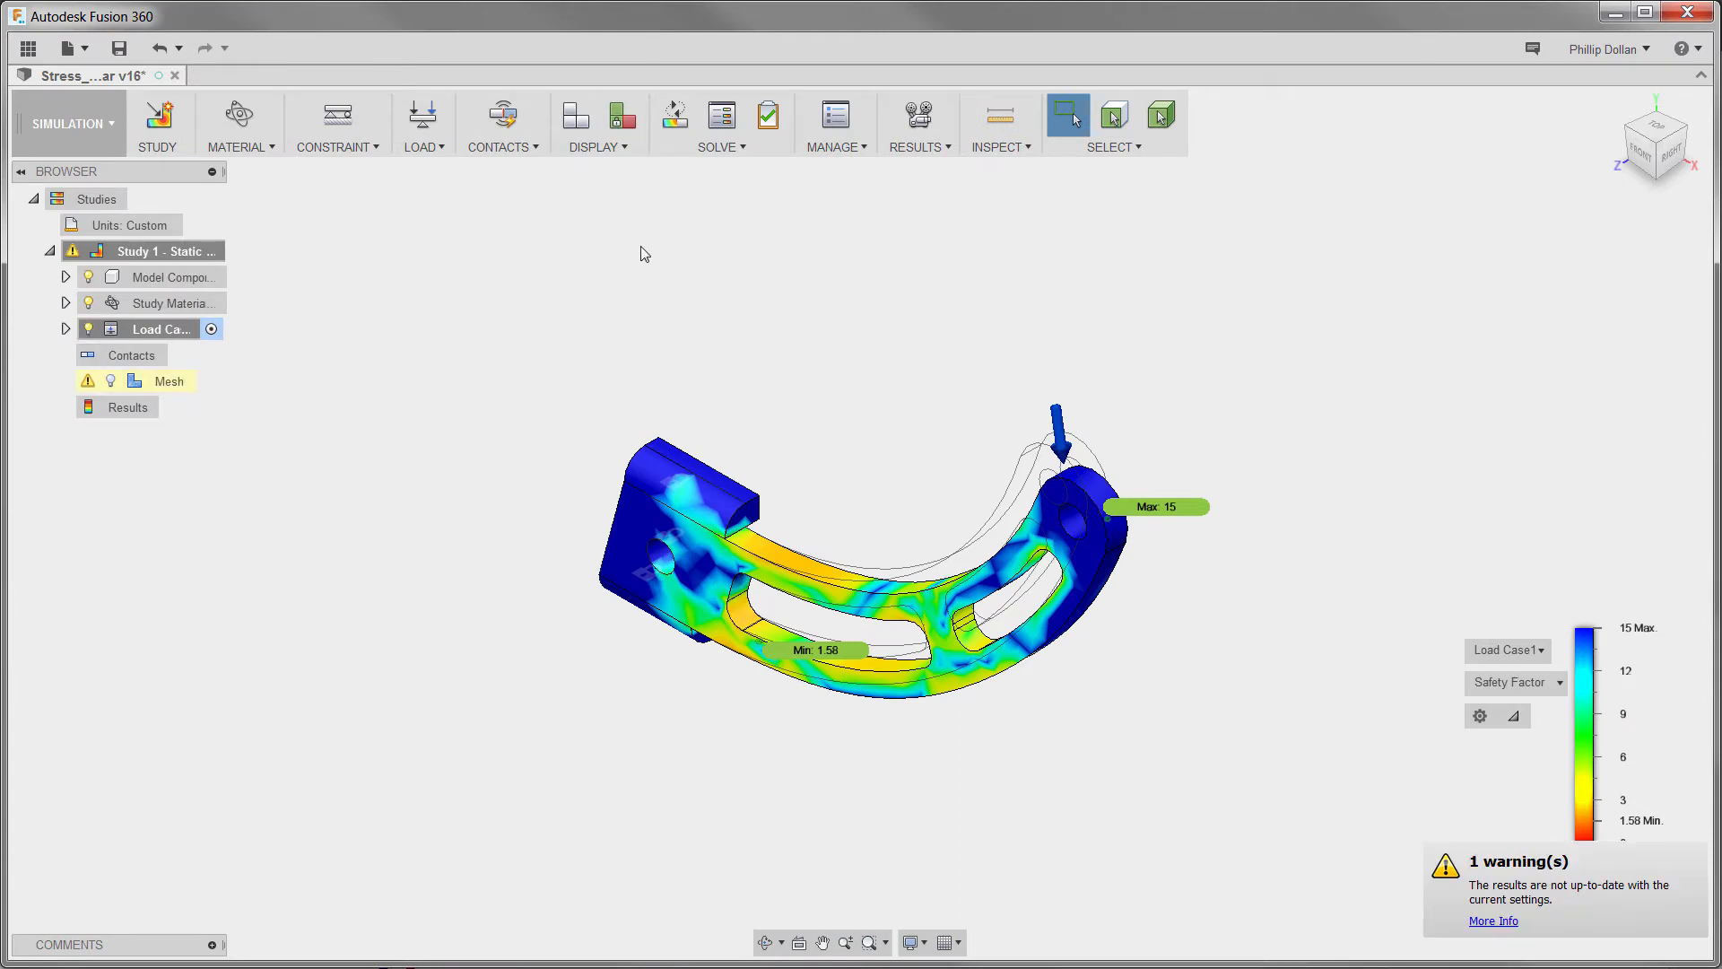
pyautogui.click(674, 125)
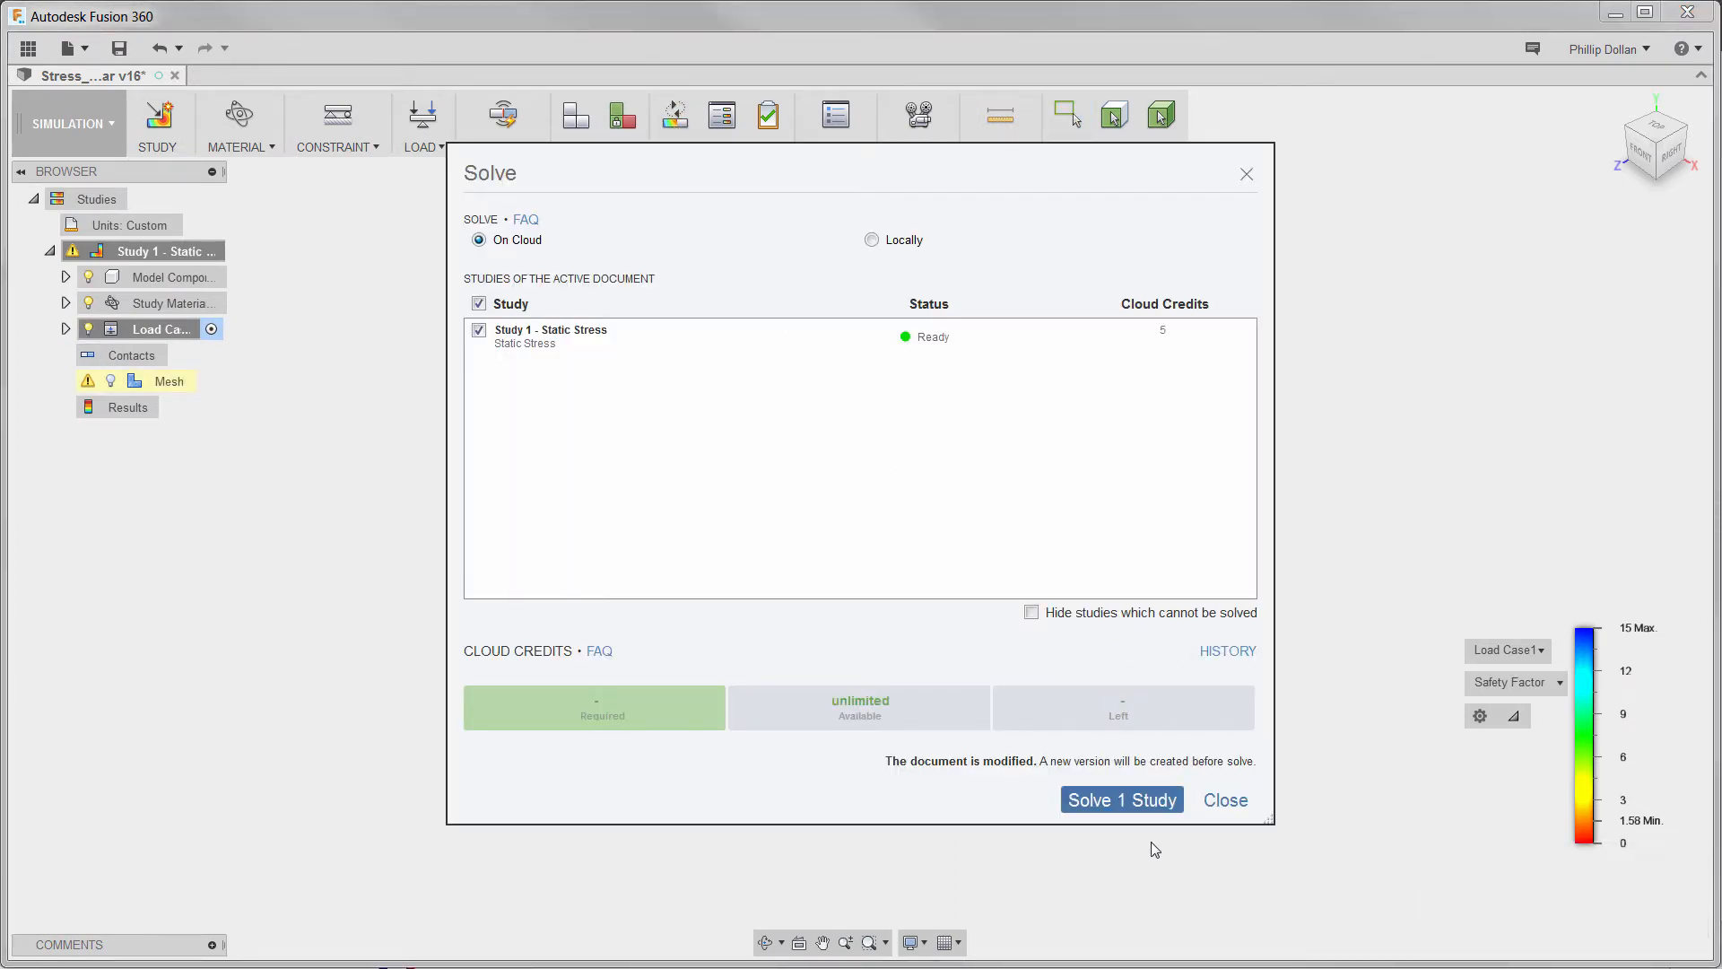
pyautogui.click(1151, 800)
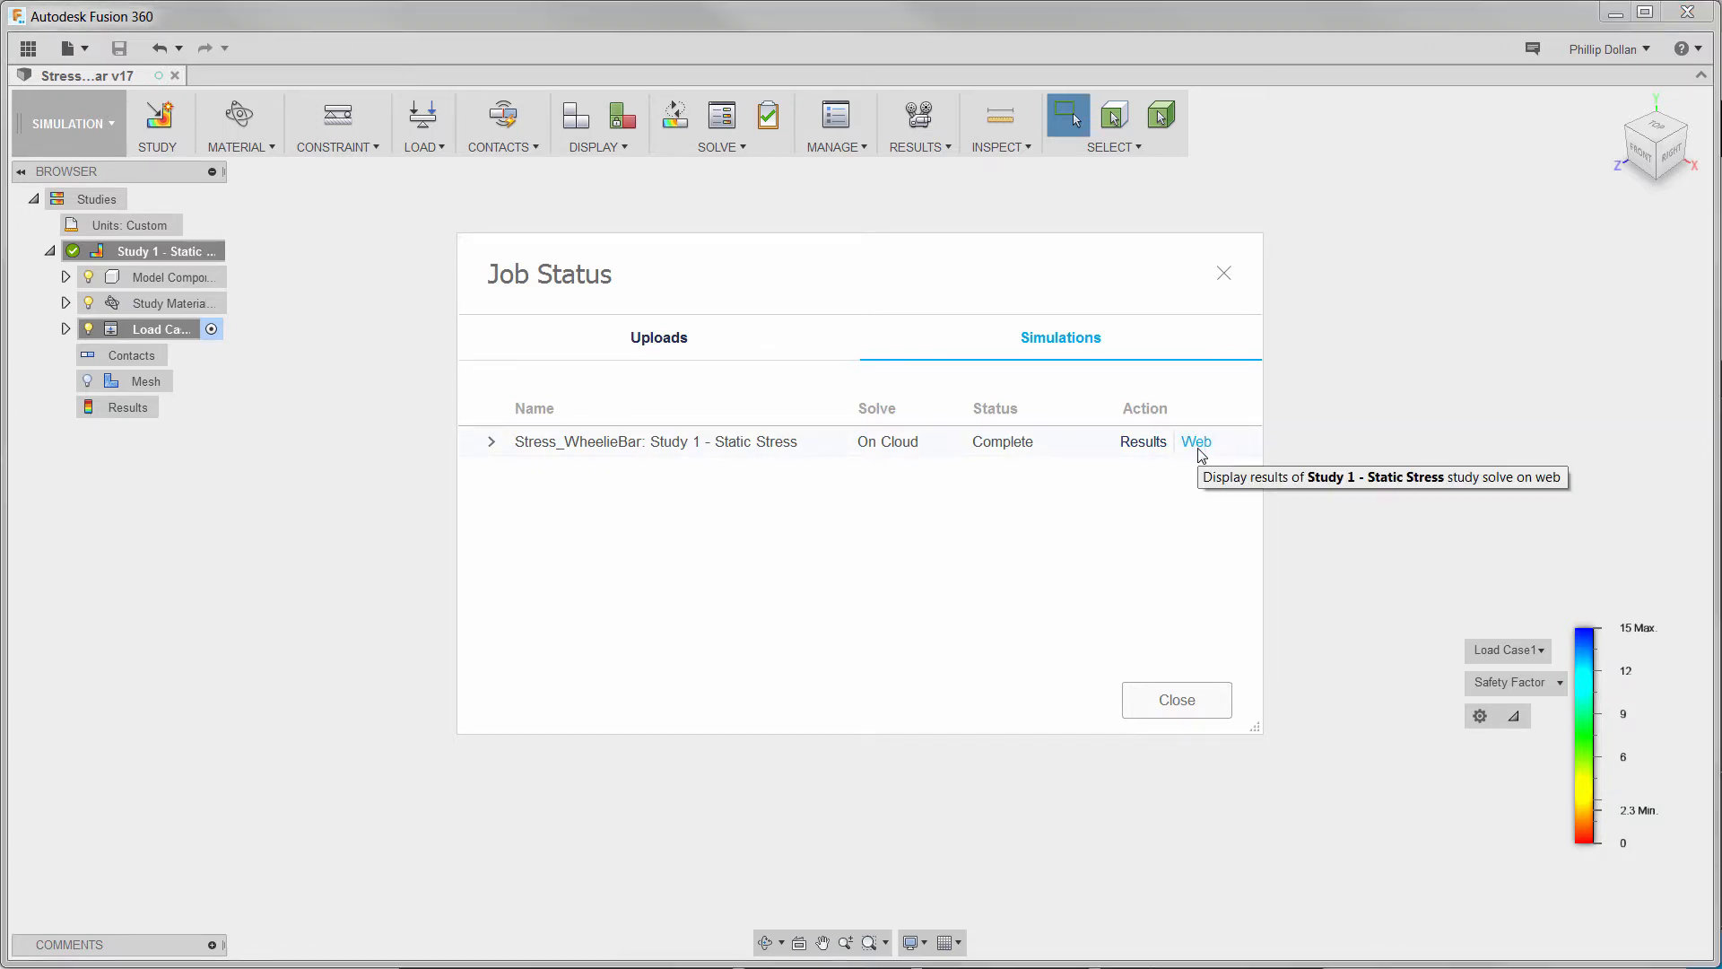
pyautogui.click(1185, 696)
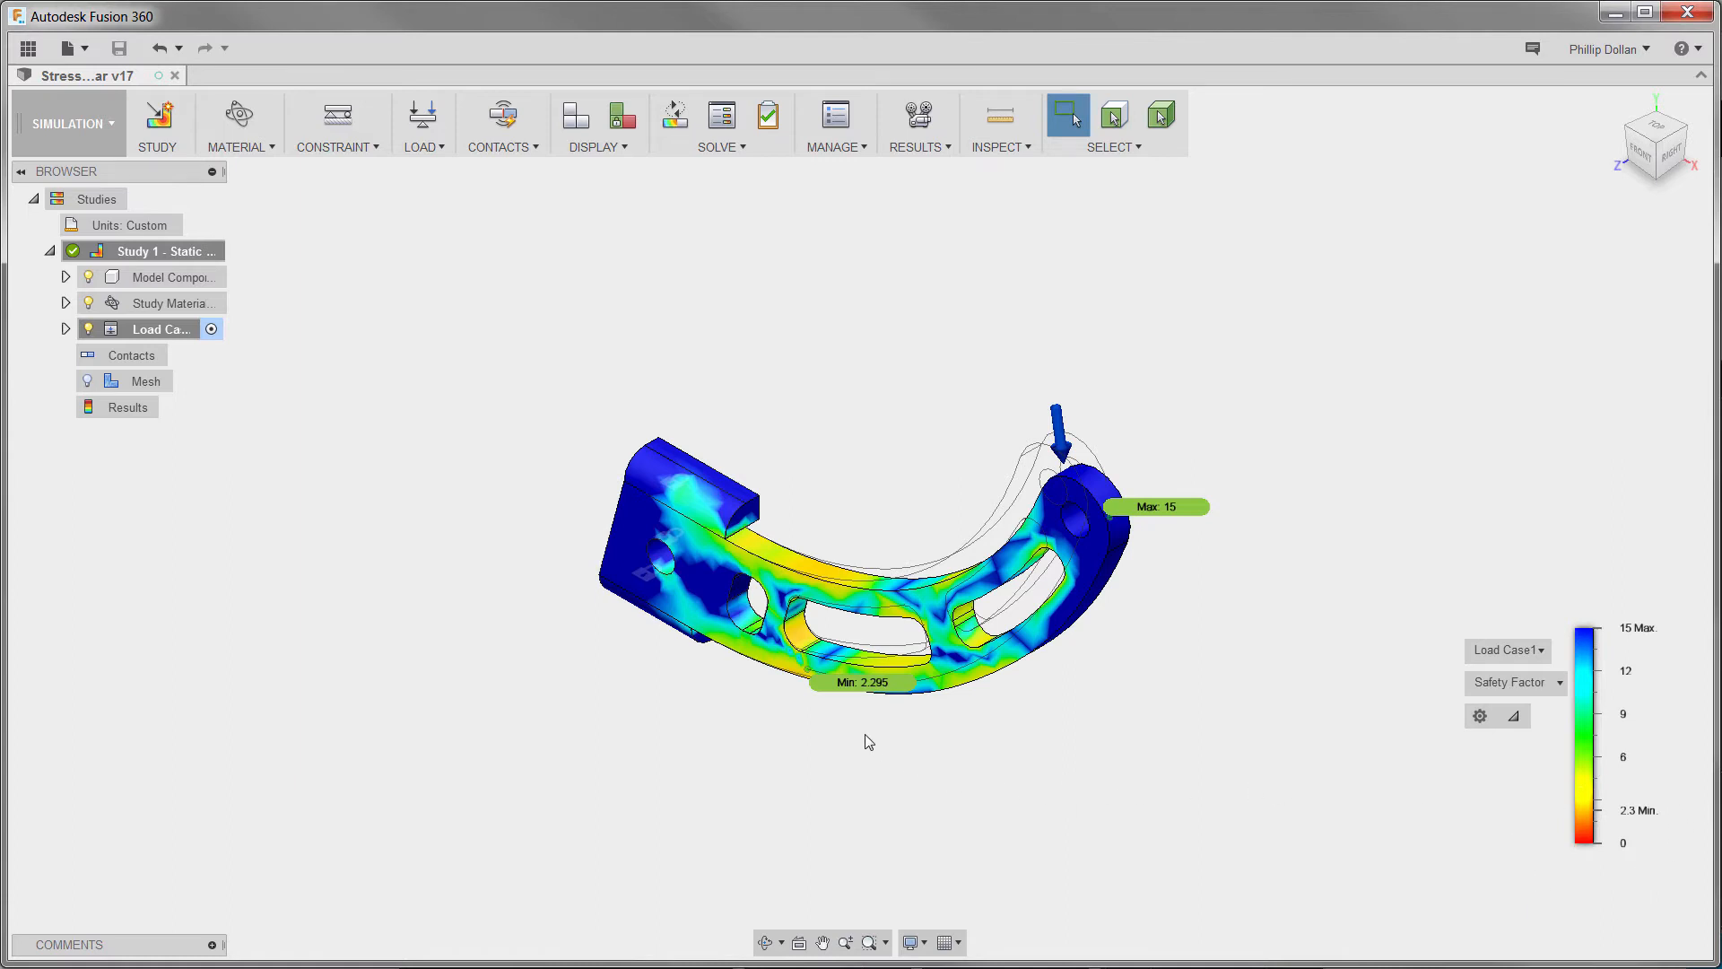
# Inspect the safety factor results on the ribbed arm, play them as a two-way animation at normal speed with 10 steps, and close the animation.
pyautogui.scroll(5, 831, 714)
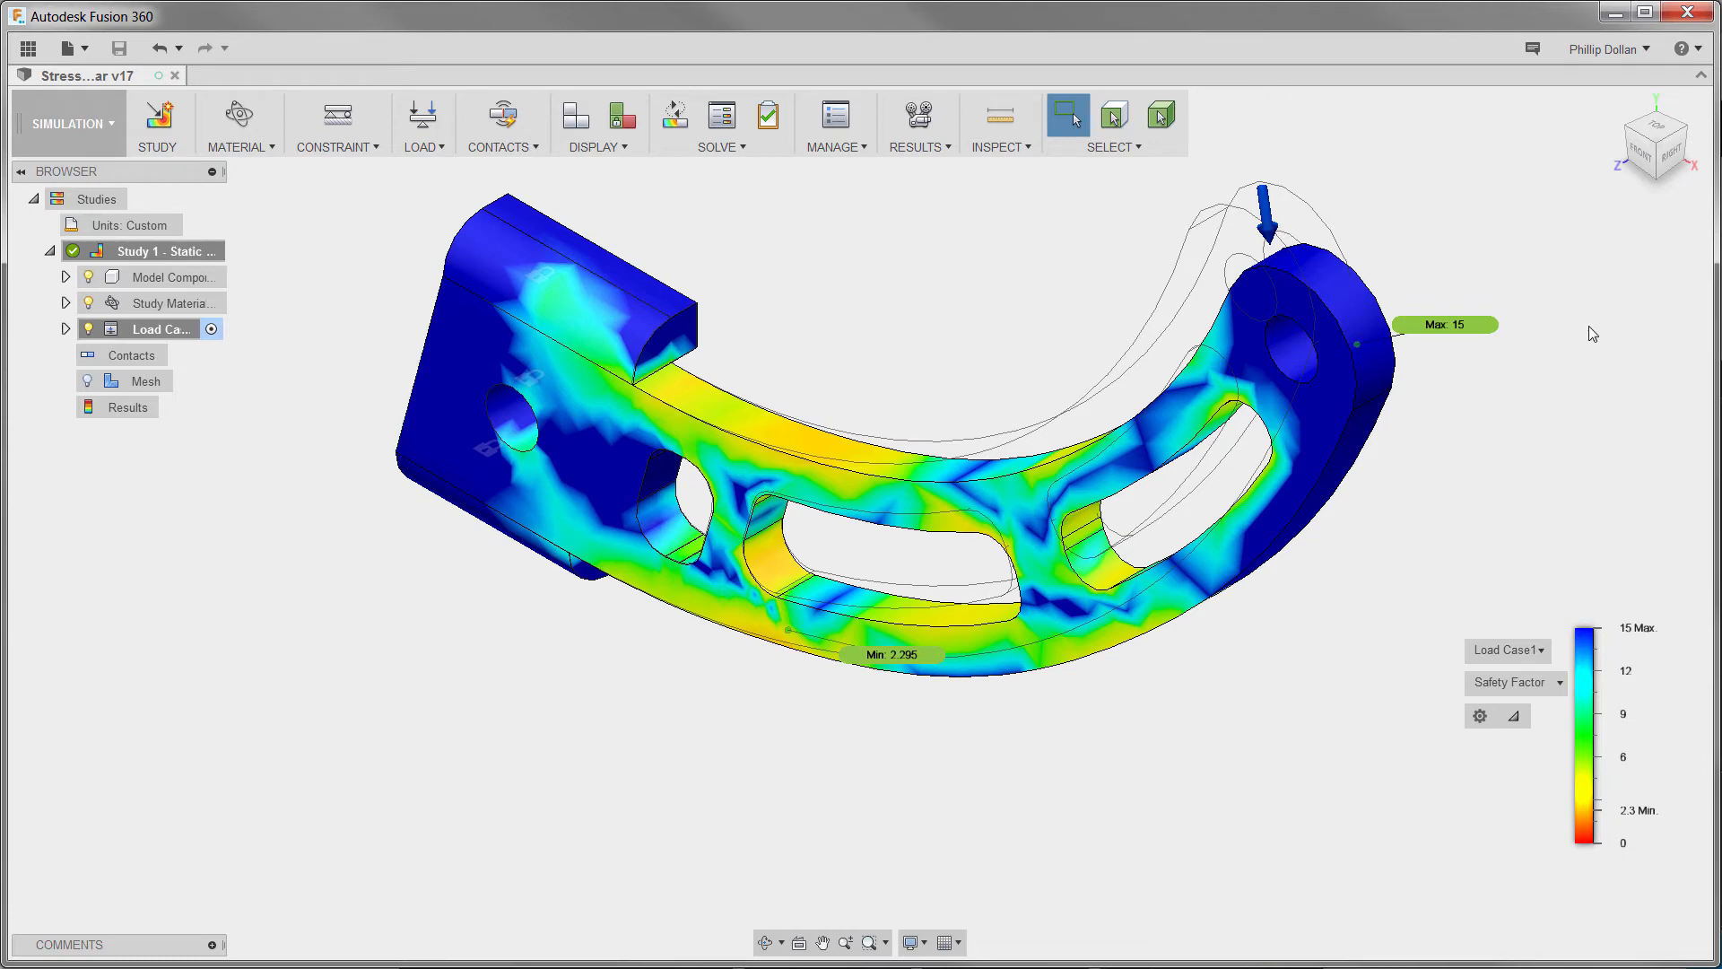
pyautogui.click(1618, 108)
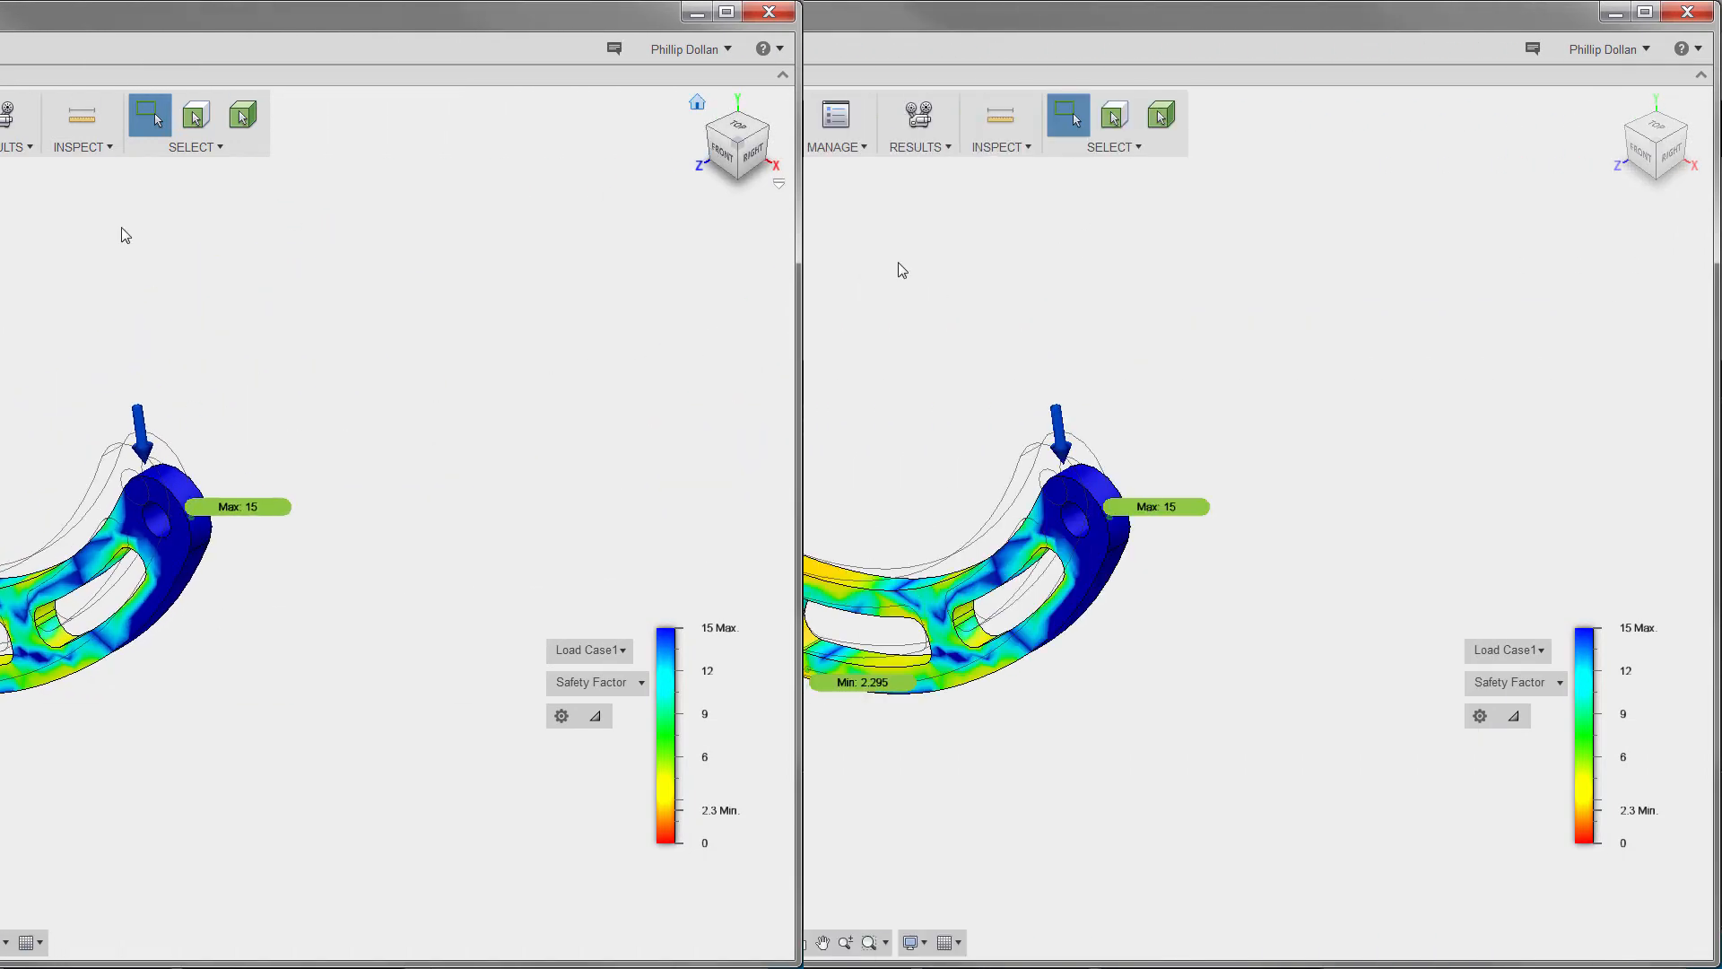
pyautogui.click(911, 148)
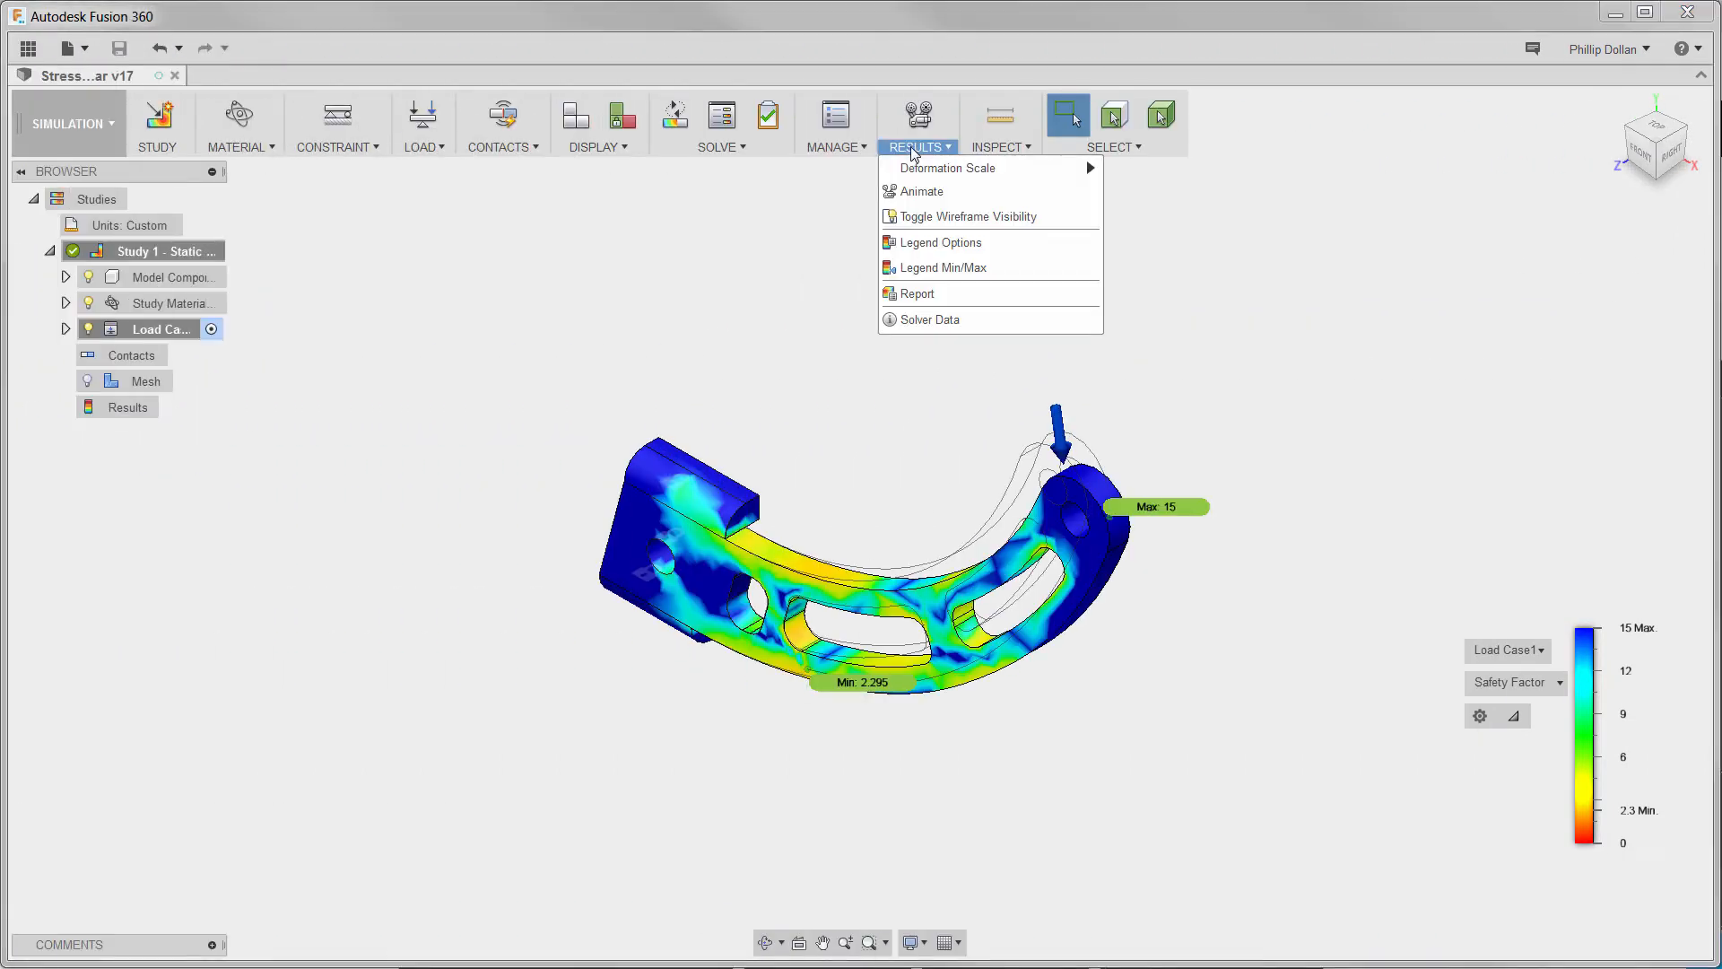
pyautogui.click(920, 189)
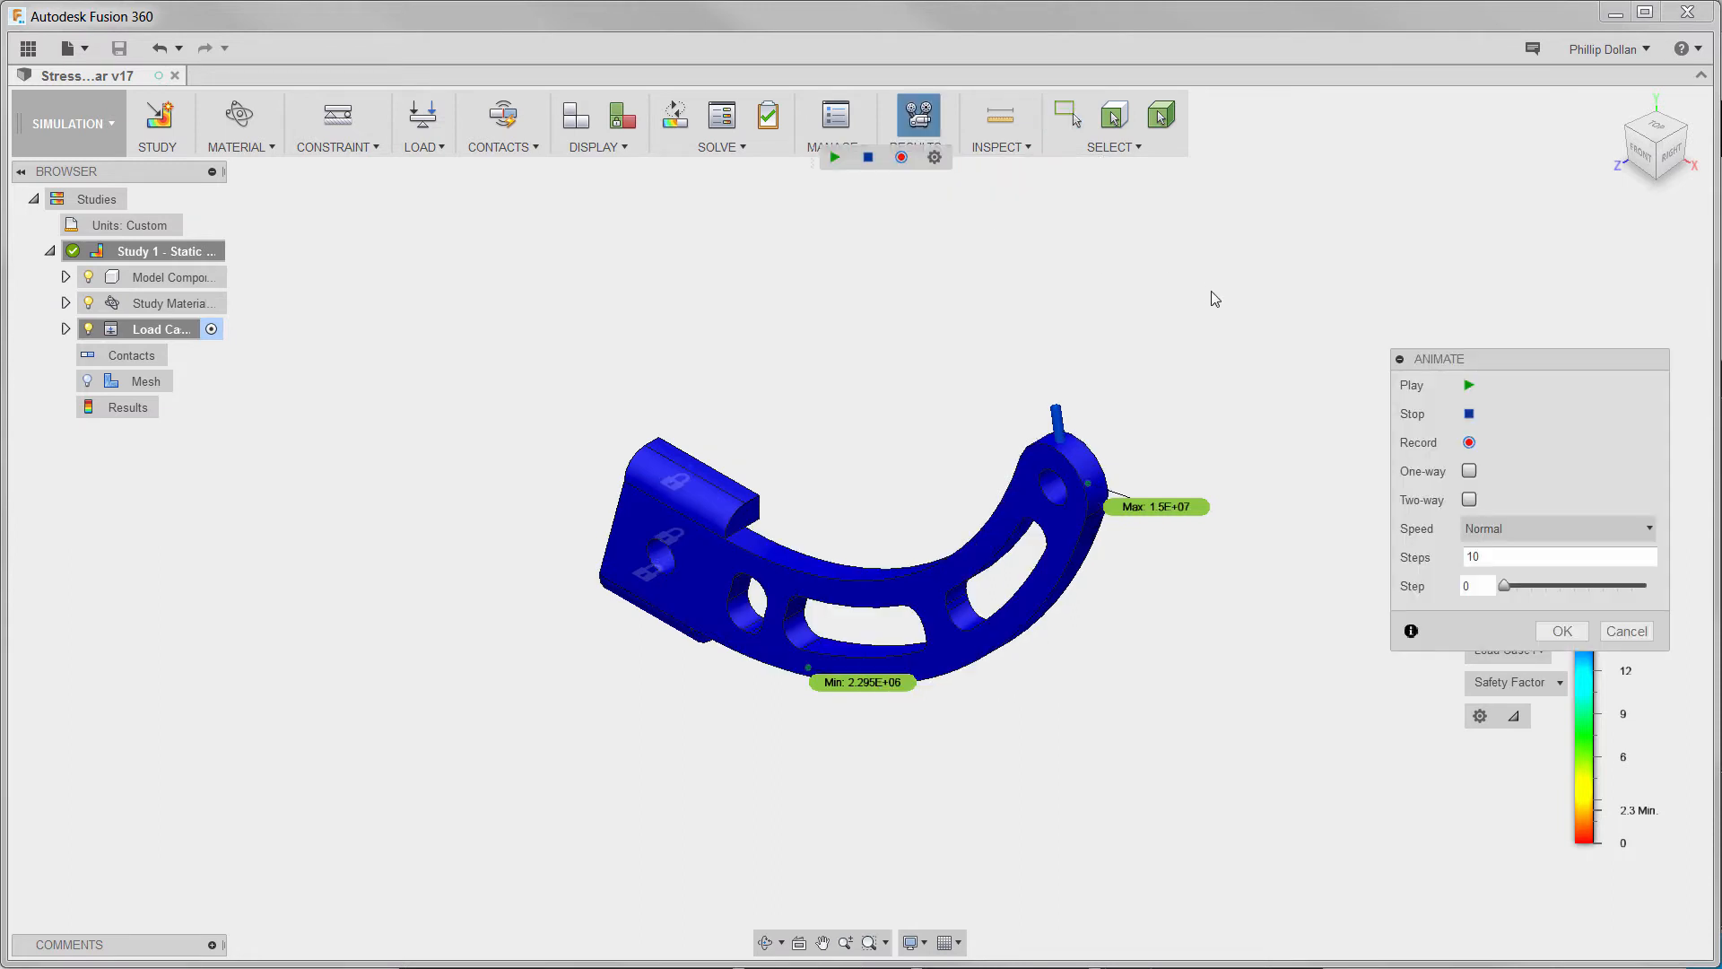
pyautogui.click(1469, 500)
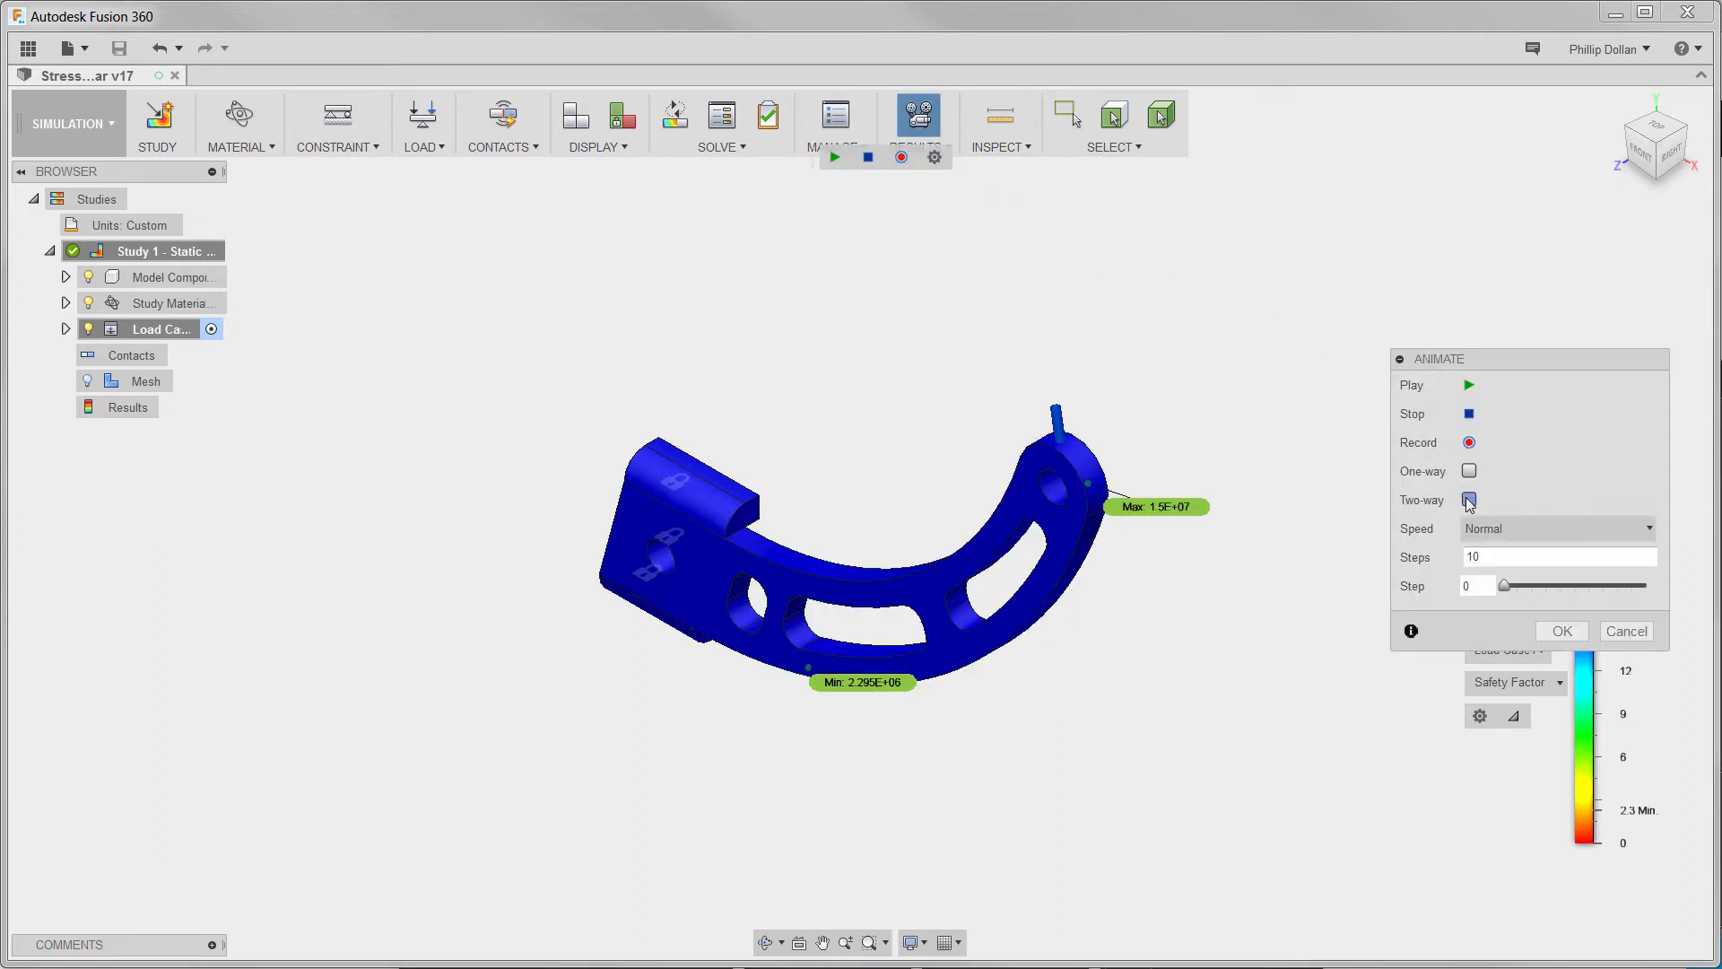
pyautogui.click(1469, 386)
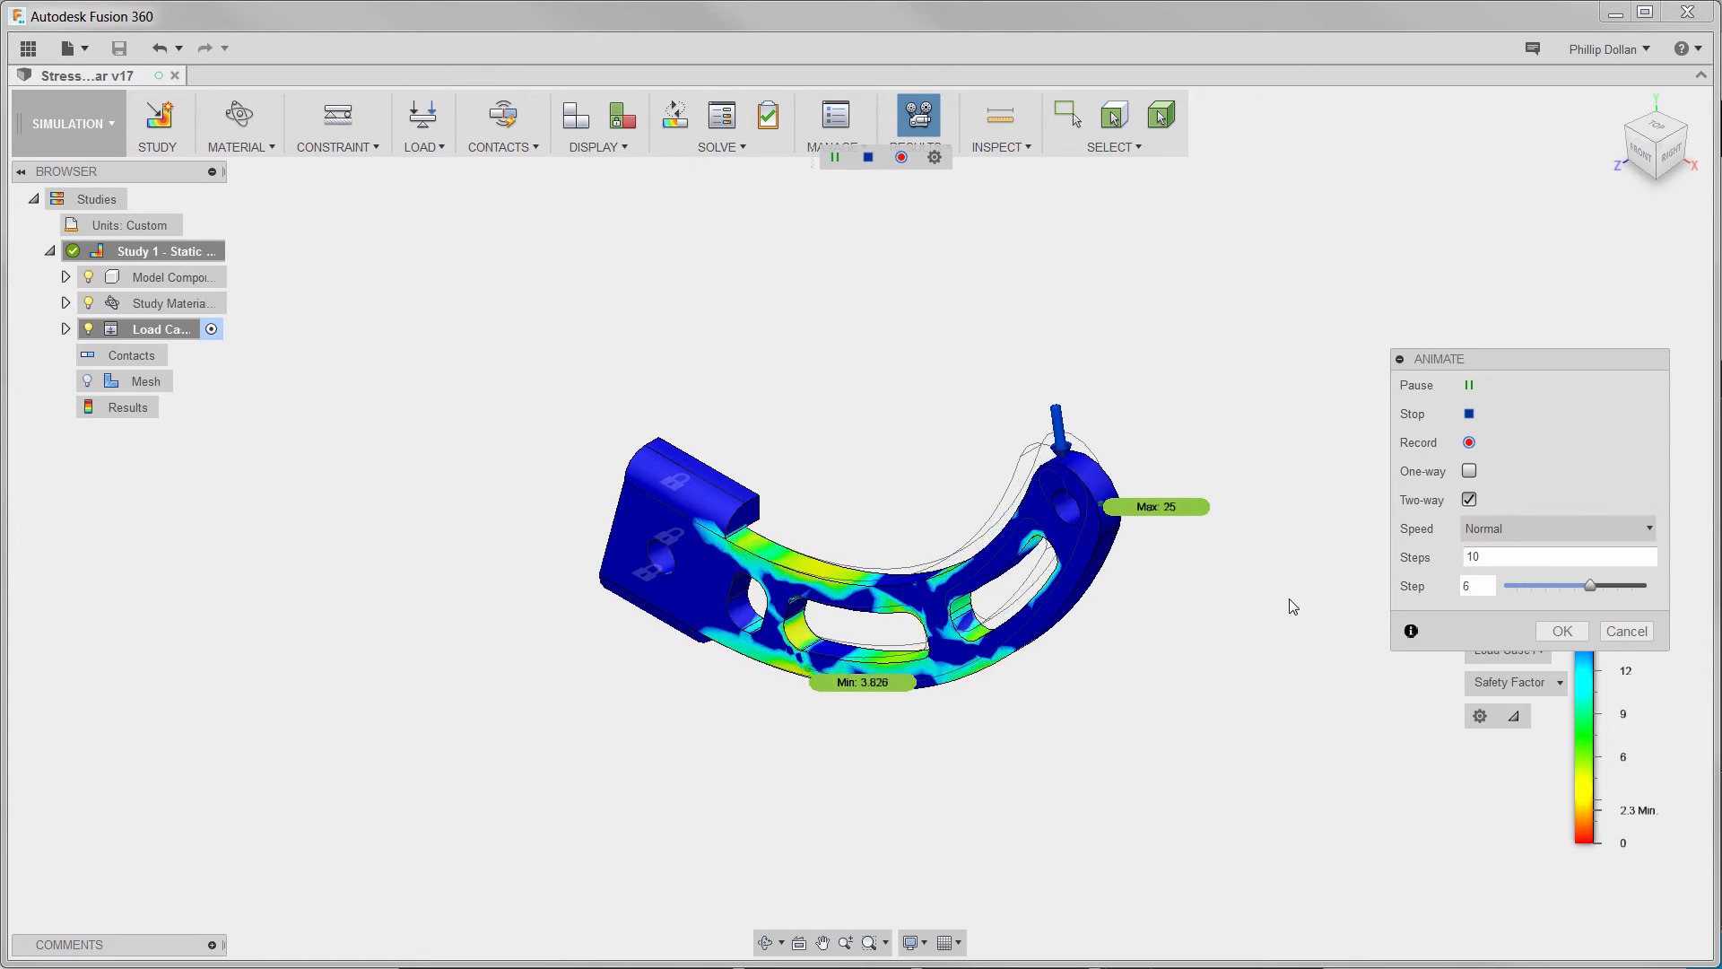
pyautogui.click(1562, 630)
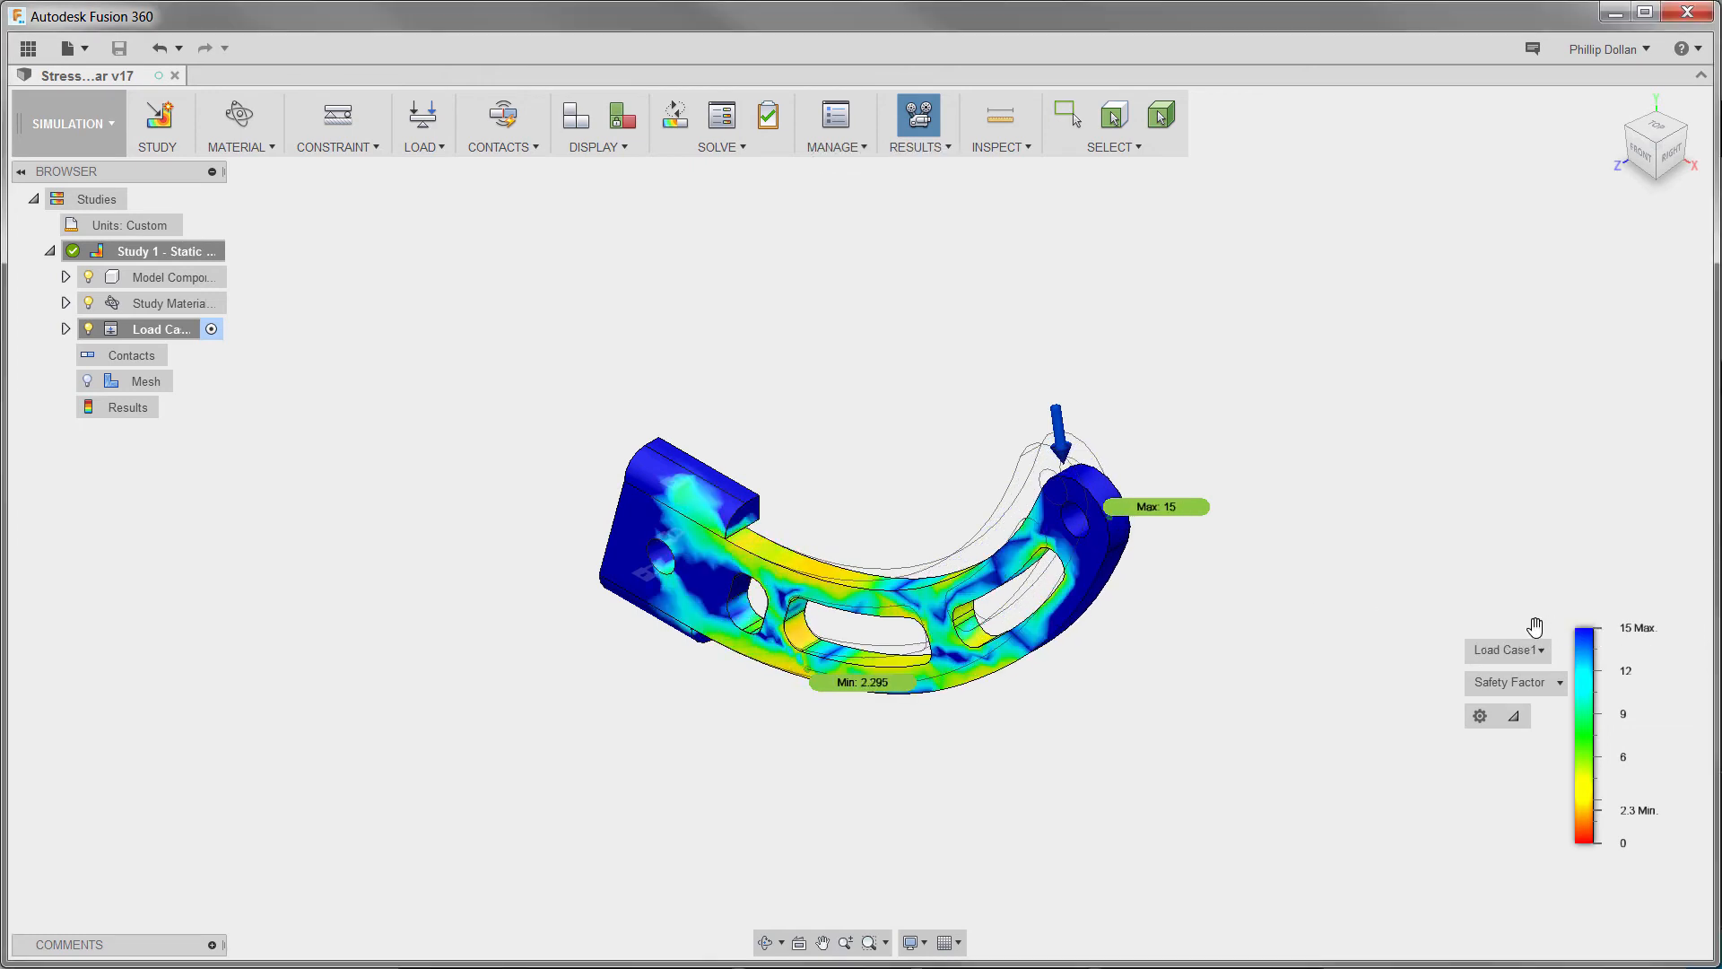
# Leave the simulation results and return to the Model workspace.
pyautogui.click(934, 148)
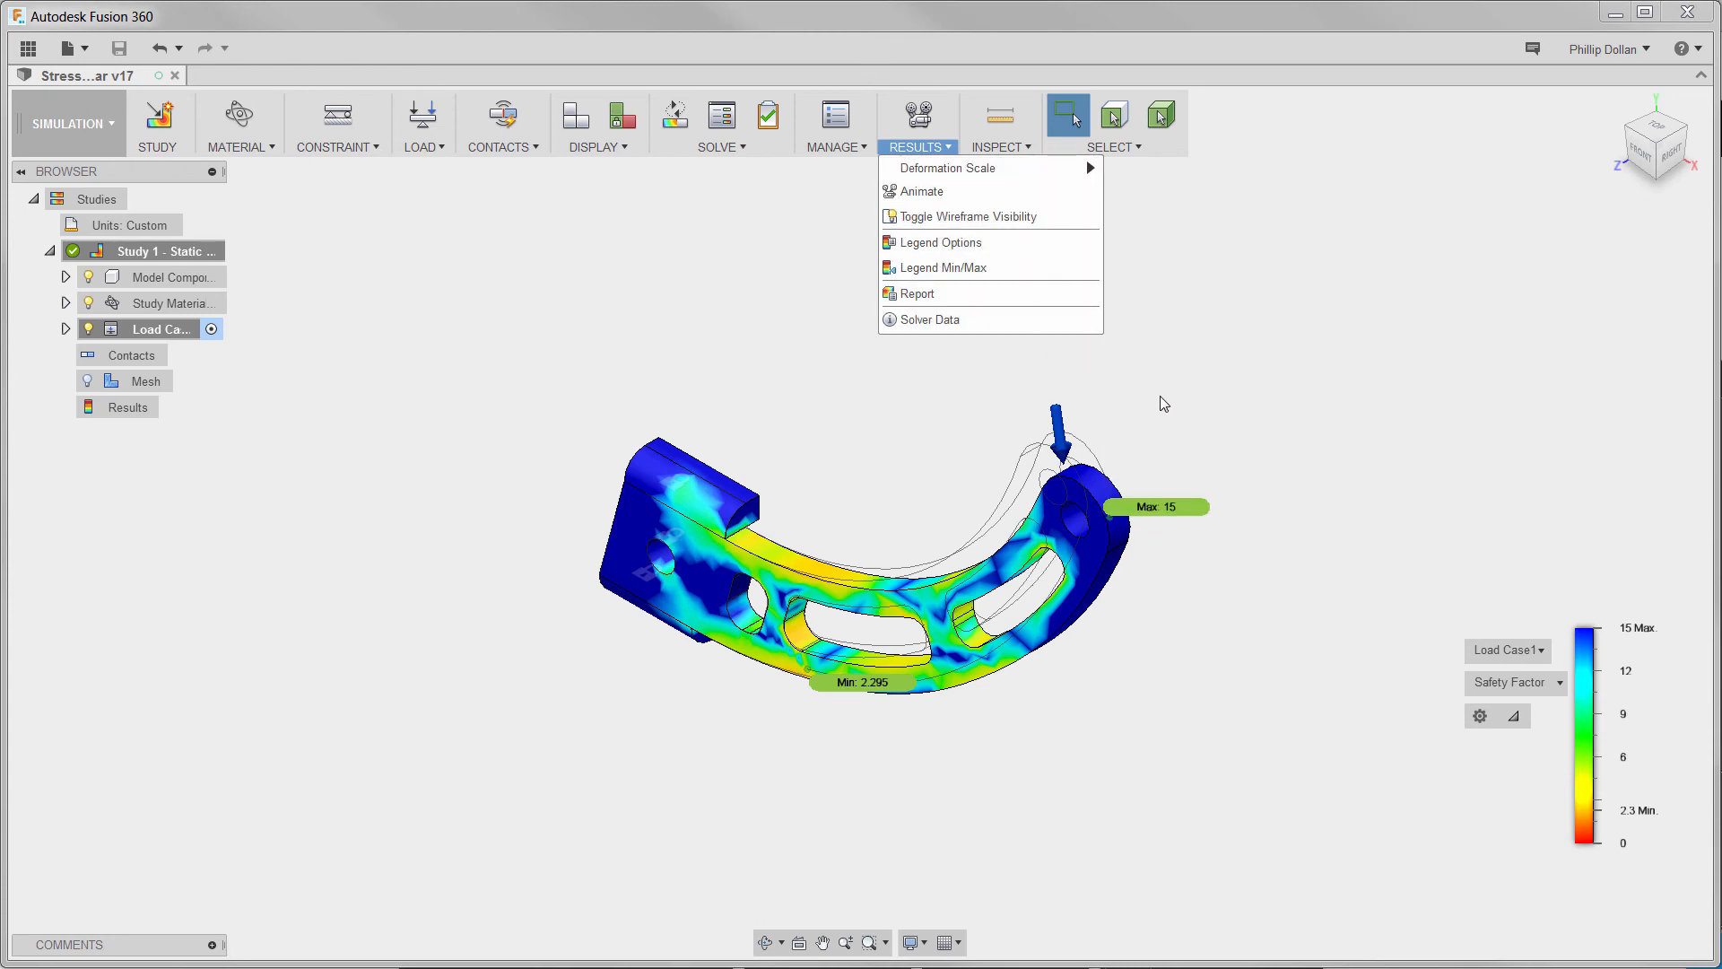
pyautogui.click(1161, 397)
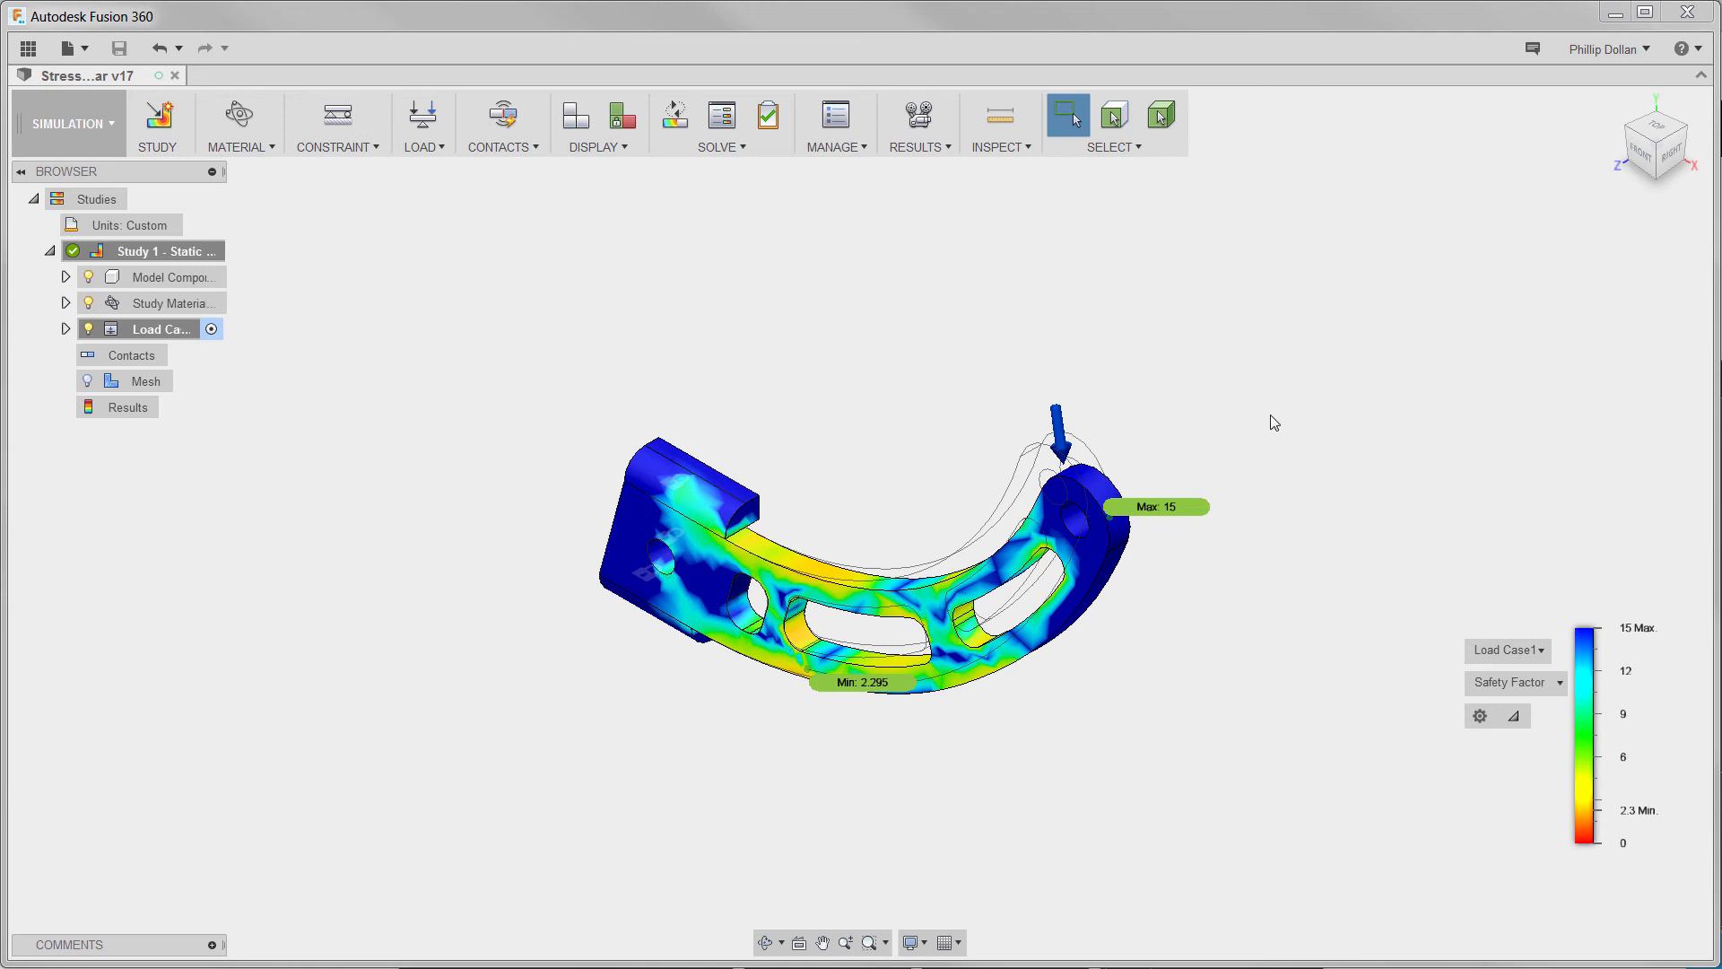
pyautogui.click(85, 127)
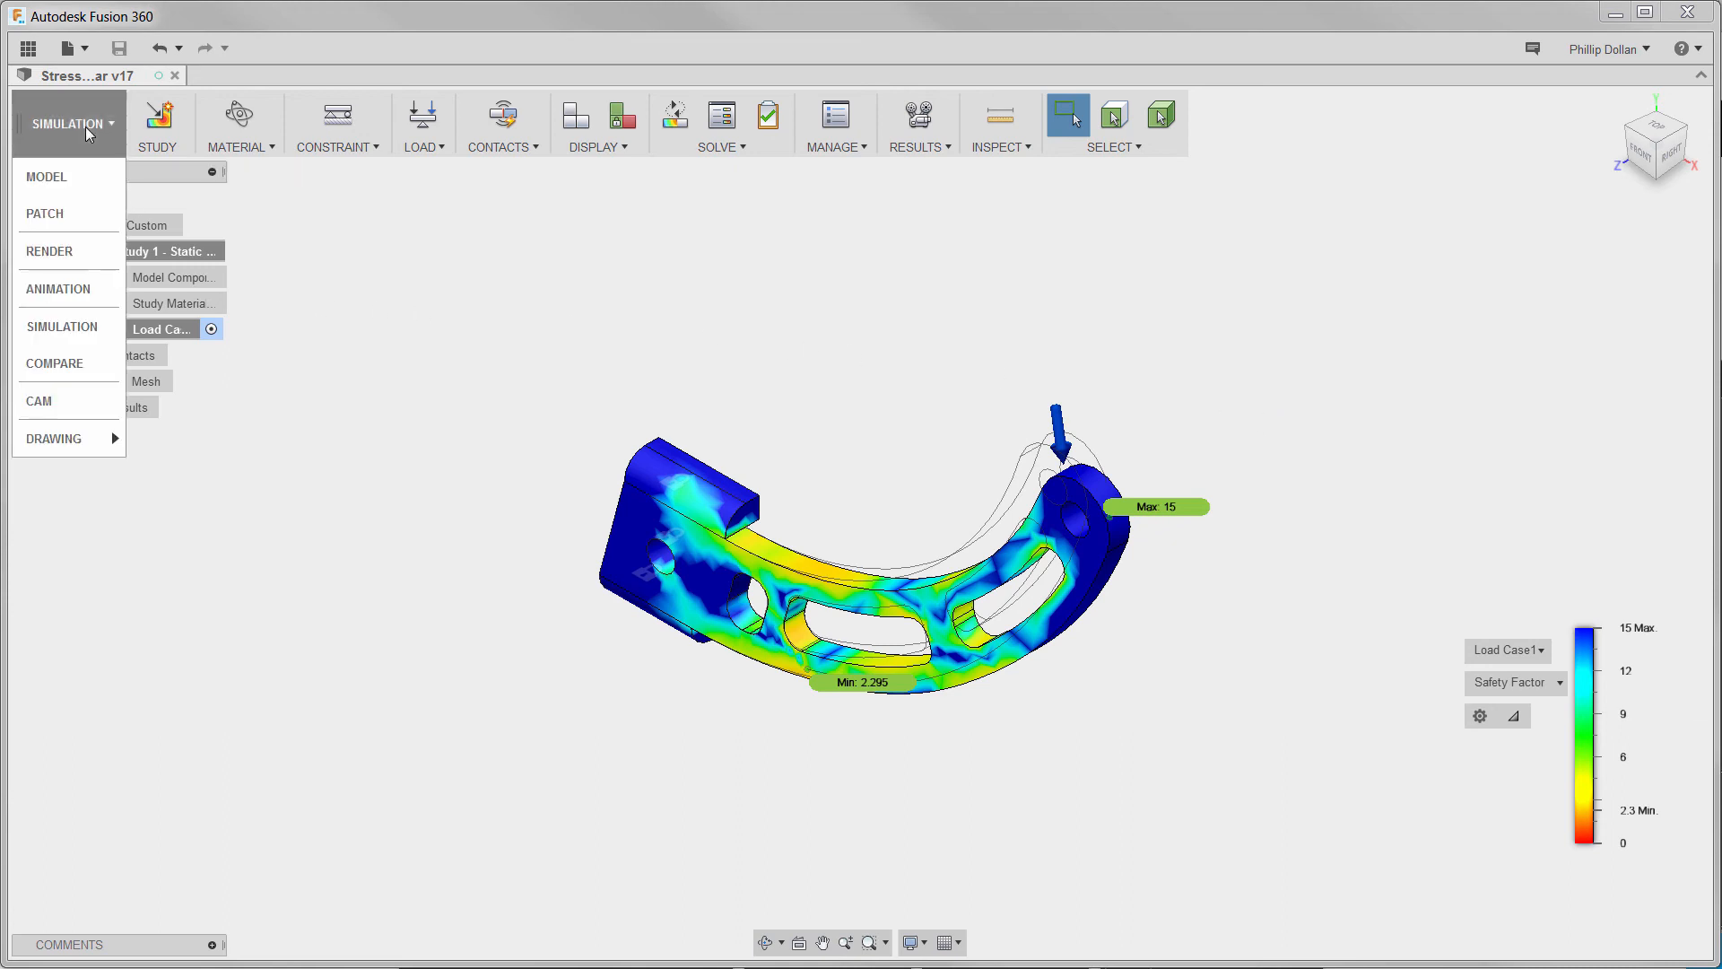
pyautogui.click(64, 178)
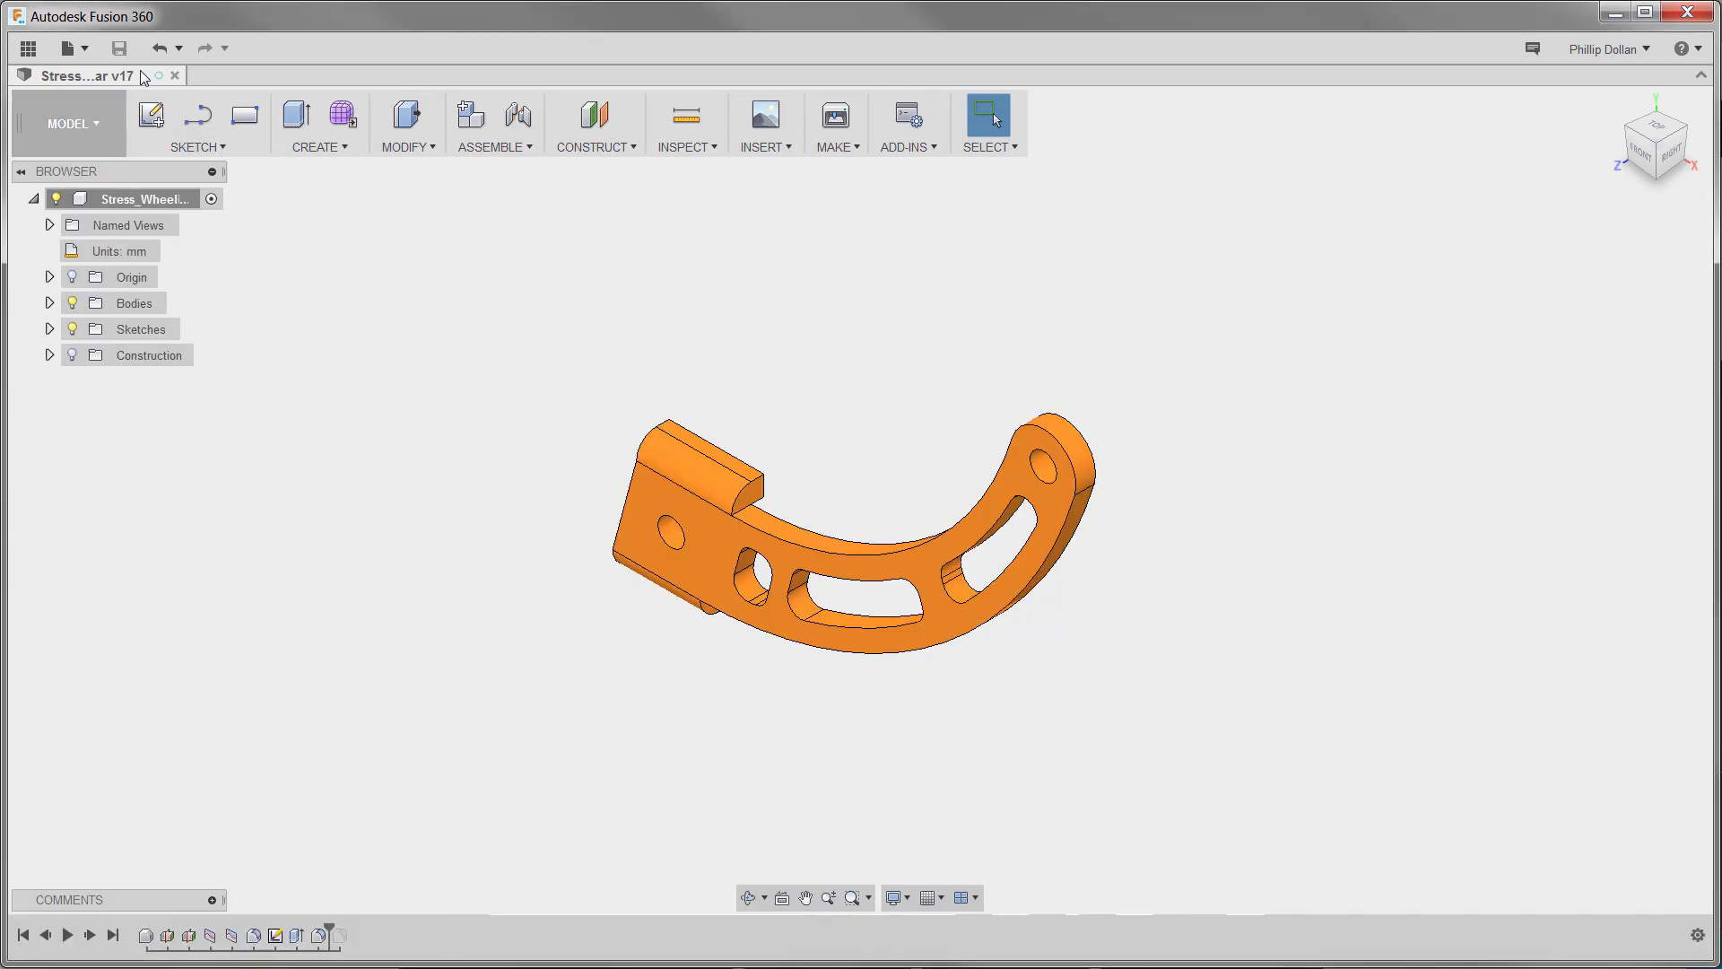